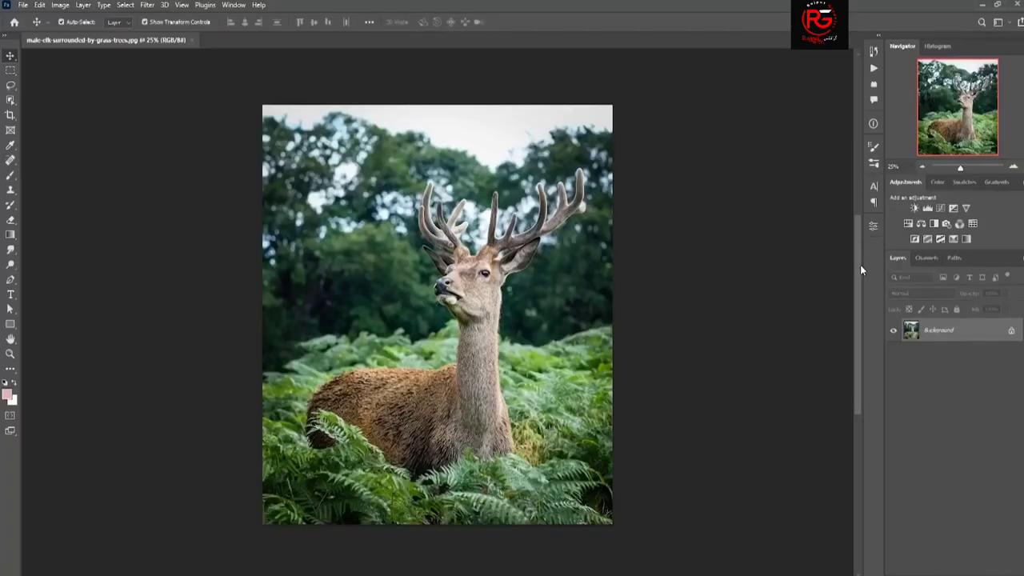
# Add a Levels adjustment that darkens the photo by lowering the output highlights
pyautogui.scroll(2, 458, 290)
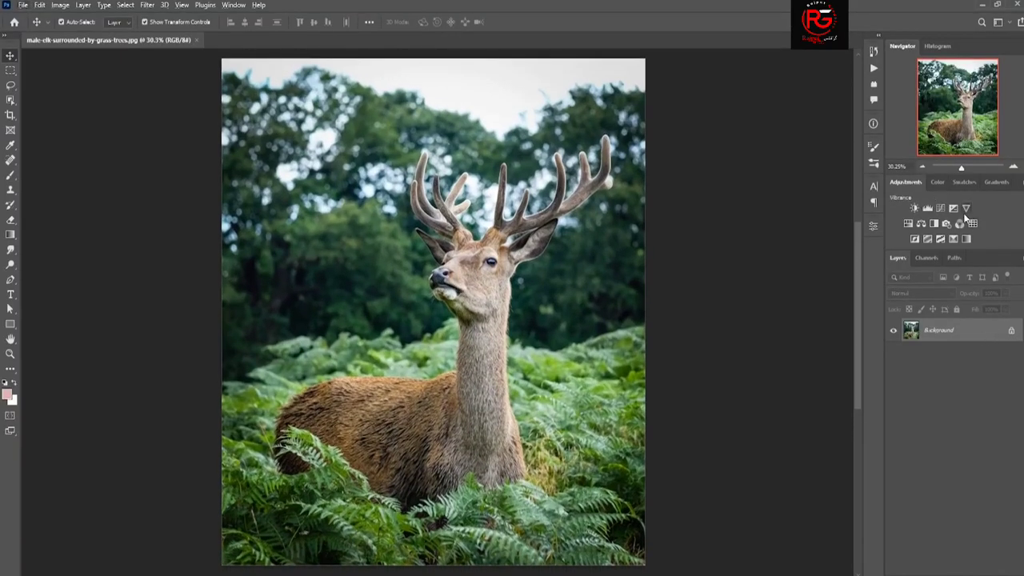
pyautogui.click(927, 208)
pyautogui.moveTo(848, 374)
pyautogui.mouseDown()
pyautogui.moveTo(780, 373)
pyautogui.moveTo(788, 346)
pyautogui.moveTo(838, 344)
pyautogui.mouseUp()
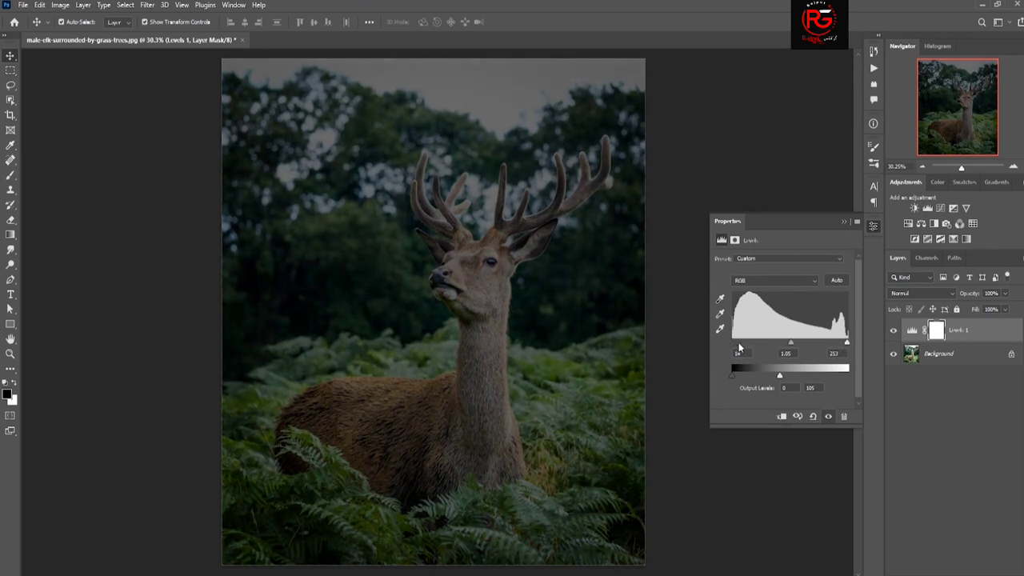
pyautogui.moveTo(733, 376); pyautogui.dragTo(762, 378)
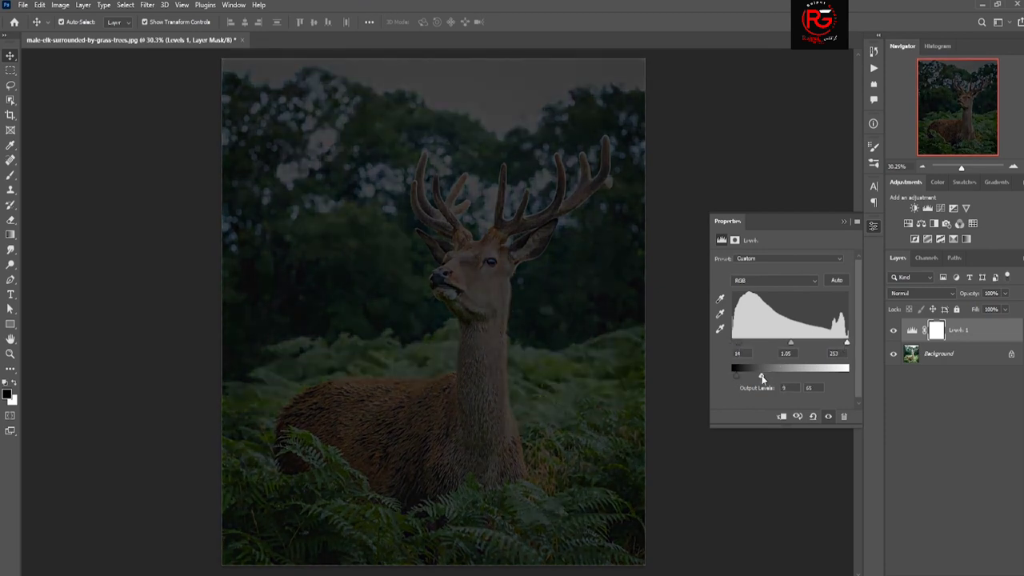
# Add a Moonlight.3DL Color Lookup layer, then select the Background layer
pyautogui.click(973, 223)
pyautogui.click(800, 260)
pyautogui.click(789, 541)
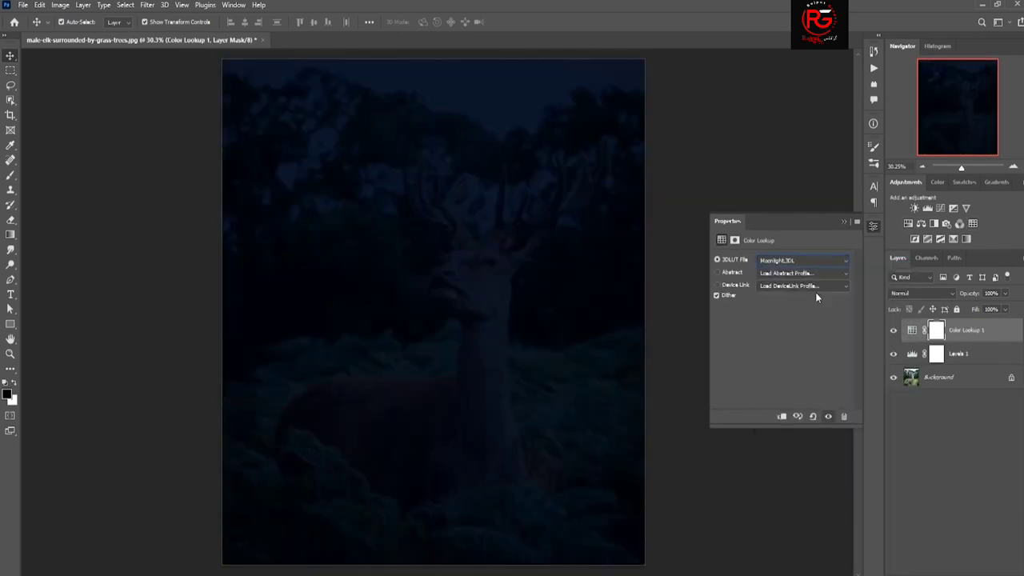
pyautogui.click(990, 438)
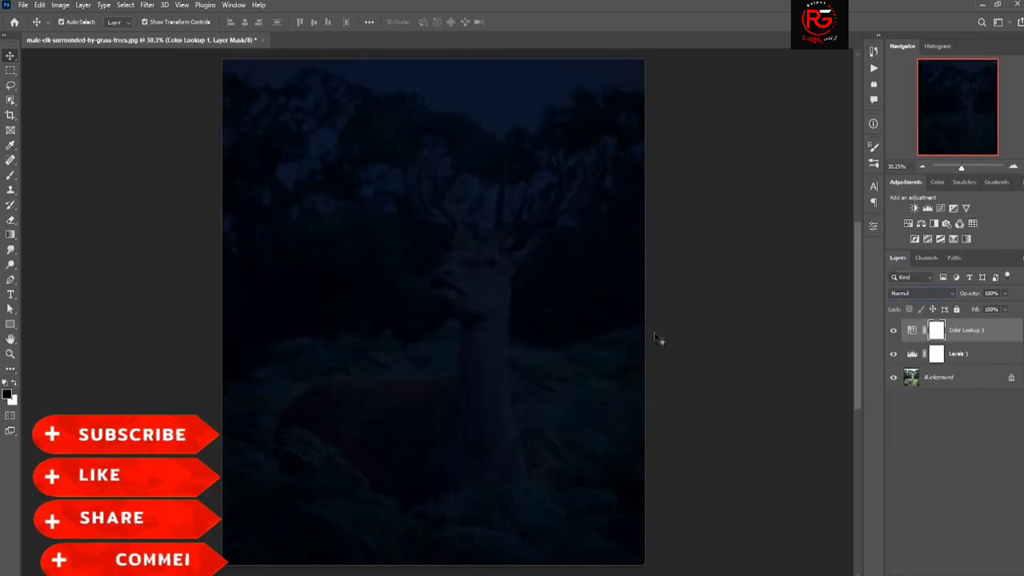
pyautogui.scroll(2, 521, 155)
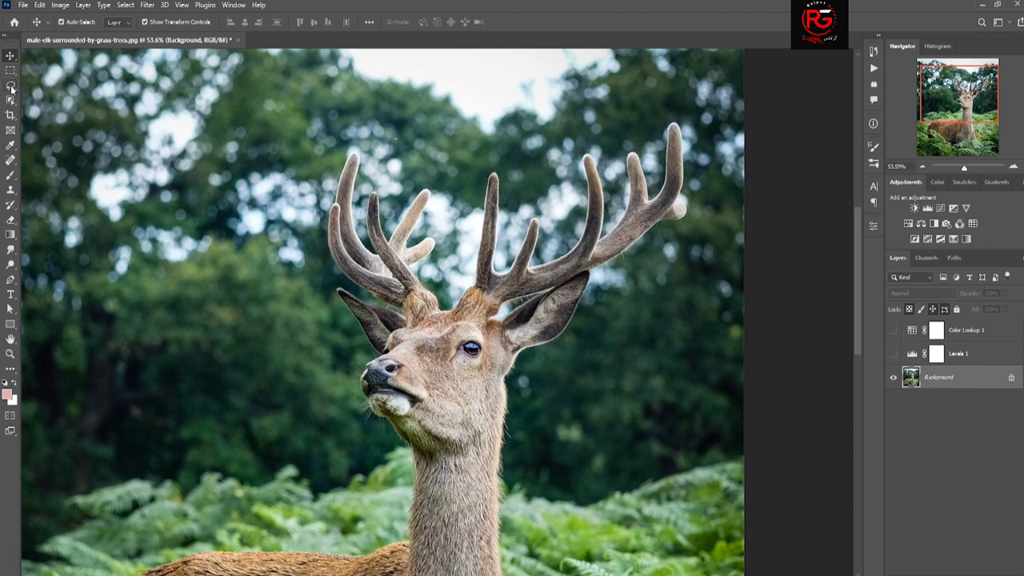
# Select the stag with the Object Selection Tool (W)
pyautogui.press('w')
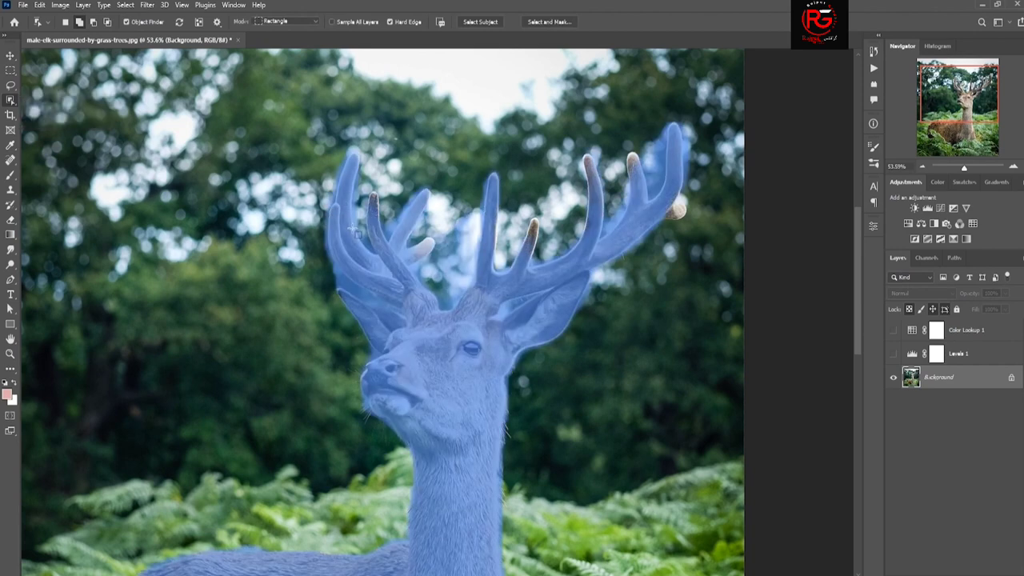
pyautogui.click(396, 216)
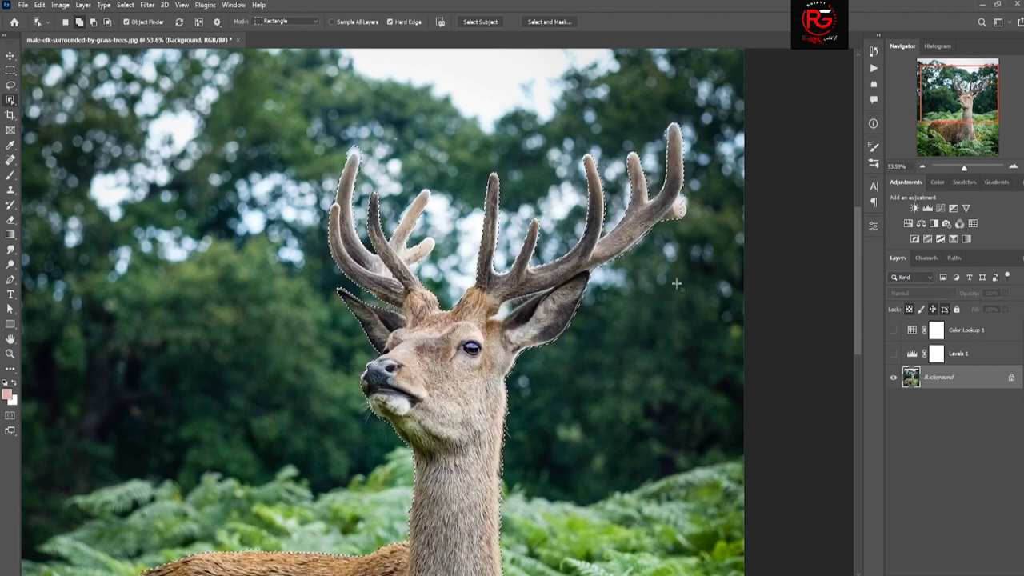
# In Quick Mask, paint mask over the deer's lower chest and up its neck
pyautogui.press('q')
pyautogui.press('b')
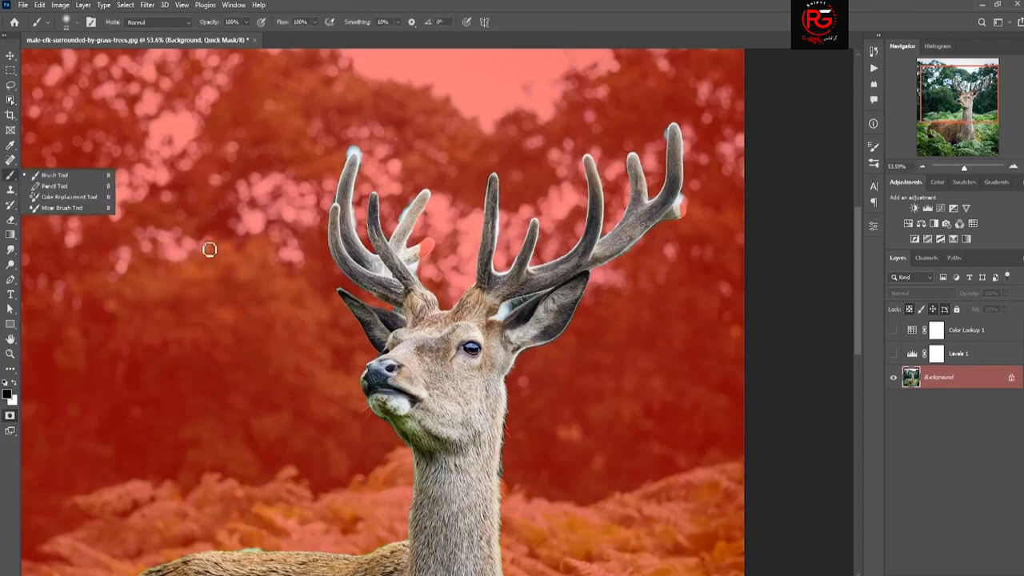
pyautogui.scroll(-3, 416, 367)
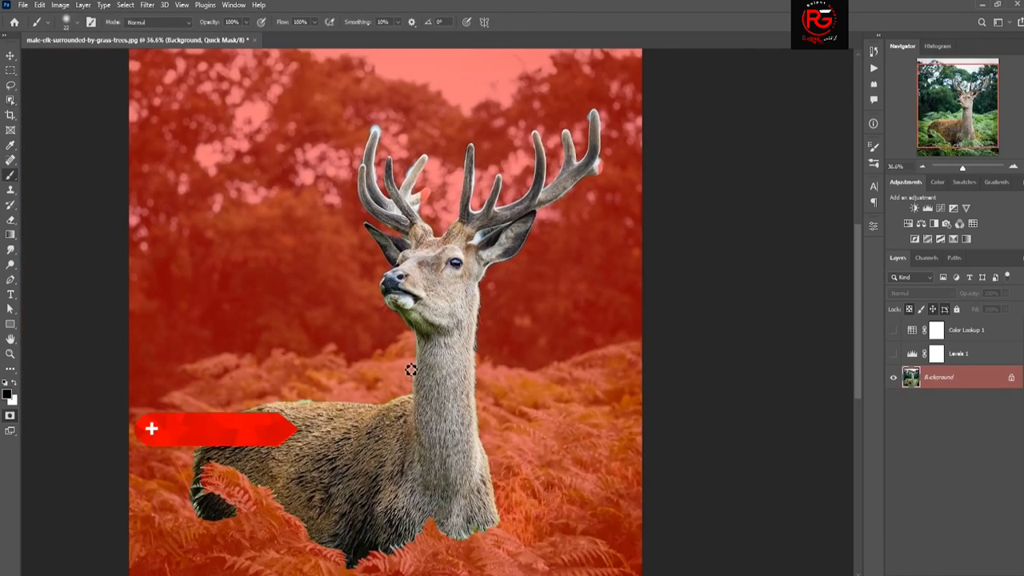
pyautogui.scroll(1, 418, 382)
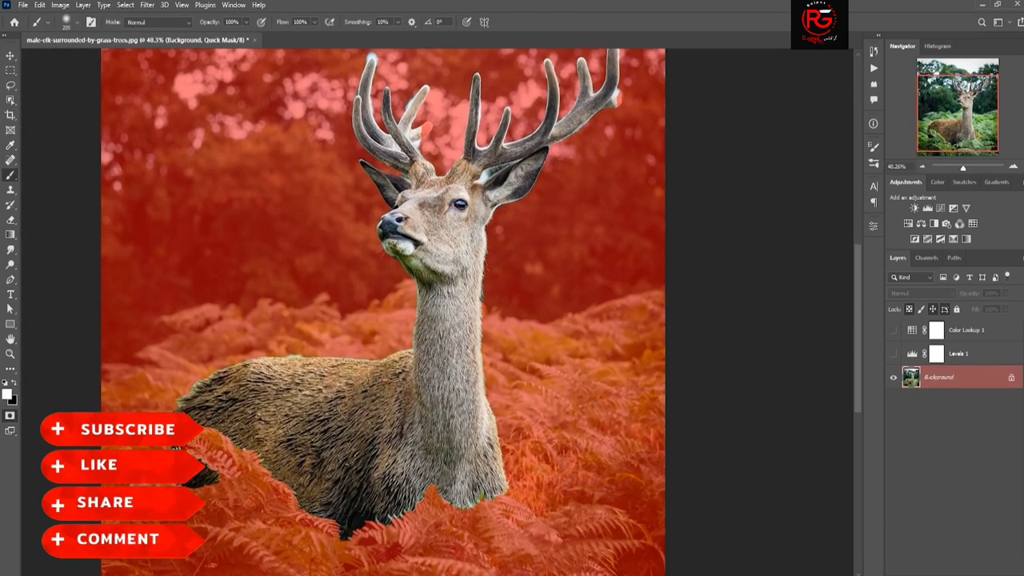
pyautogui.moveTo(456, 480)
pyautogui.mouseDown()
pyautogui.moveTo(504, 496)
pyautogui.moveTo(208, 416)
pyautogui.mouseUp()
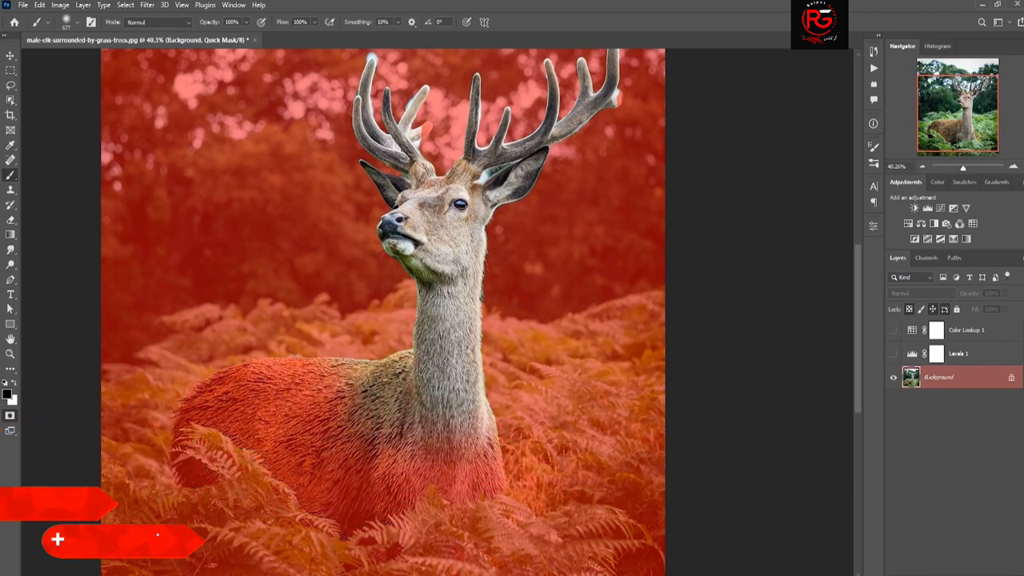
pyautogui.moveTo(463, 416); pyautogui.dragTo(448, 304)
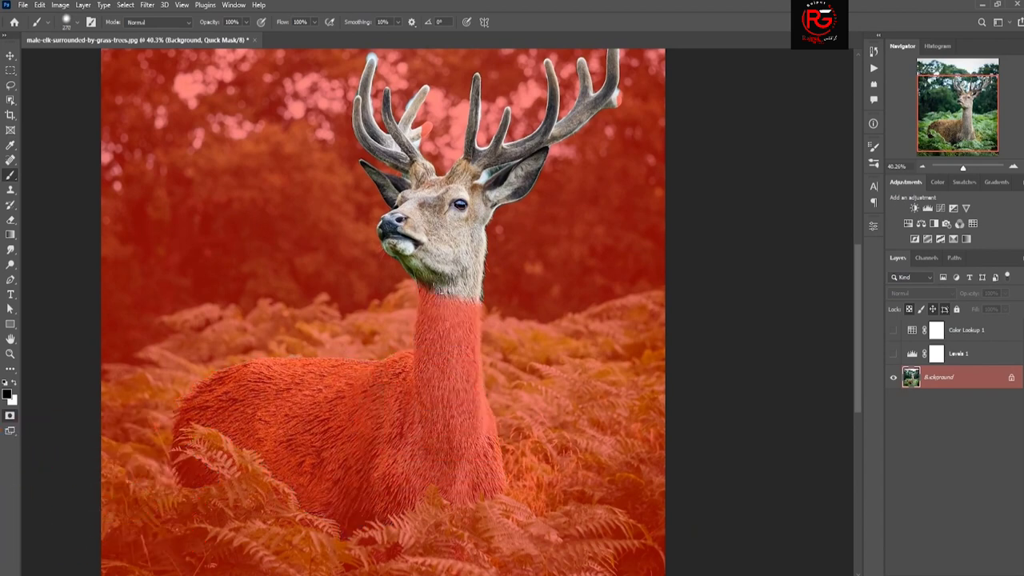
# Paint mask over the deer's nose, left ear and the ear's top edge
pyautogui.scroll(2, 452, 199)
pyautogui.scroll(1, 452, 200)
pyautogui.moveTo(364, 308); pyautogui.dragTo(352, 324)
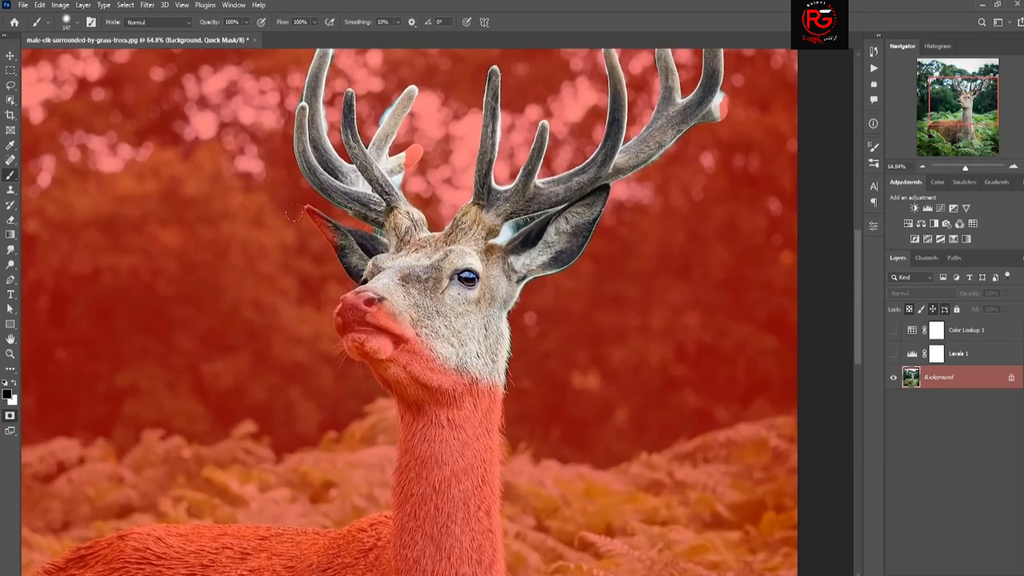
pyautogui.moveTo(316, 212)
pyautogui.mouseDown()
pyautogui.moveTo(364, 263)
pyautogui.moveTo(408, 288)
pyautogui.mouseUp()
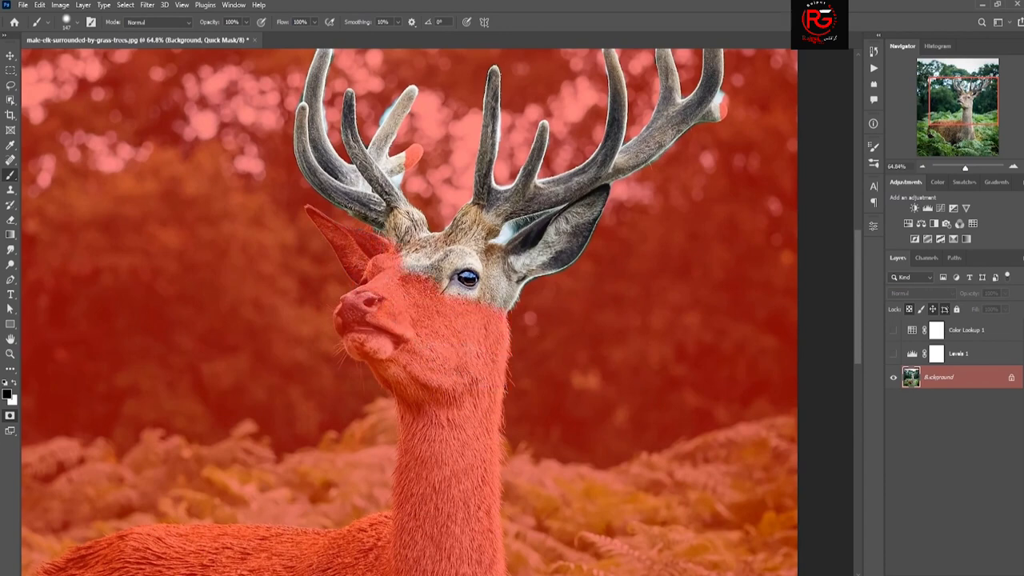
pyautogui.scroll(4, 554, 183)
pyautogui.moveTo(665, 192)
pyautogui.mouseDown()
pyautogui.moveTo(424, 330)
pyautogui.moveTo(232, 240)
pyautogui.moveTo(196, 280)
pyautogui.moveTo(228, 228)
pyautogui.moveTo(236, 344)
pyautogui.moveTo(272, 280)
pyautogui.moveTo(327, 376)
pyautogui.moveTo(376, 272)
pyautogui.moveTo(384, 415)
pyautogui.moveTo(652, 220)
pyautogui.moveTo(424, 432)
pyautogui.mouseUp()
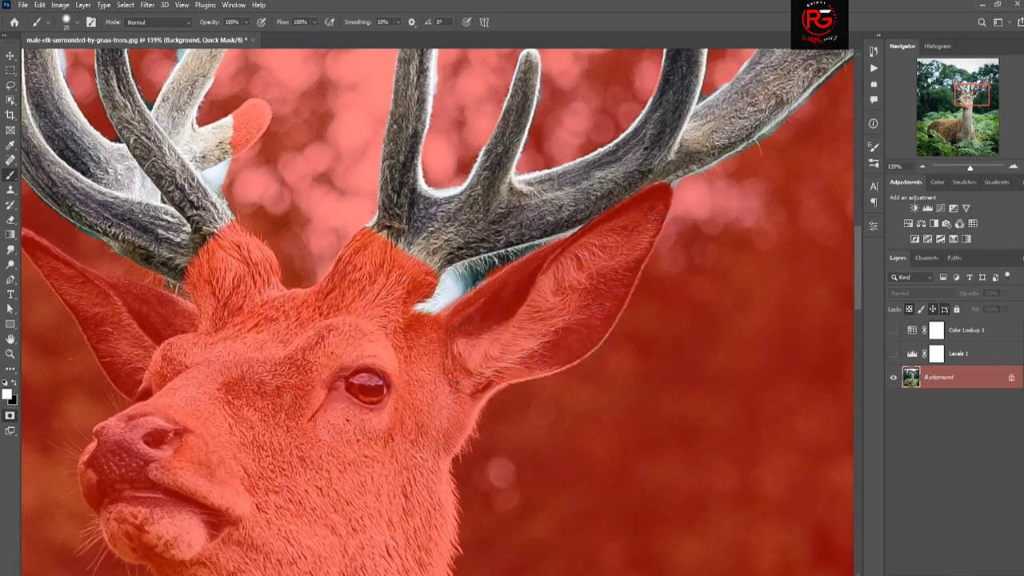
# Unmask the left antler tip and mask the bluish gap beside it
pyautogui.scroll(1, 416, 276)
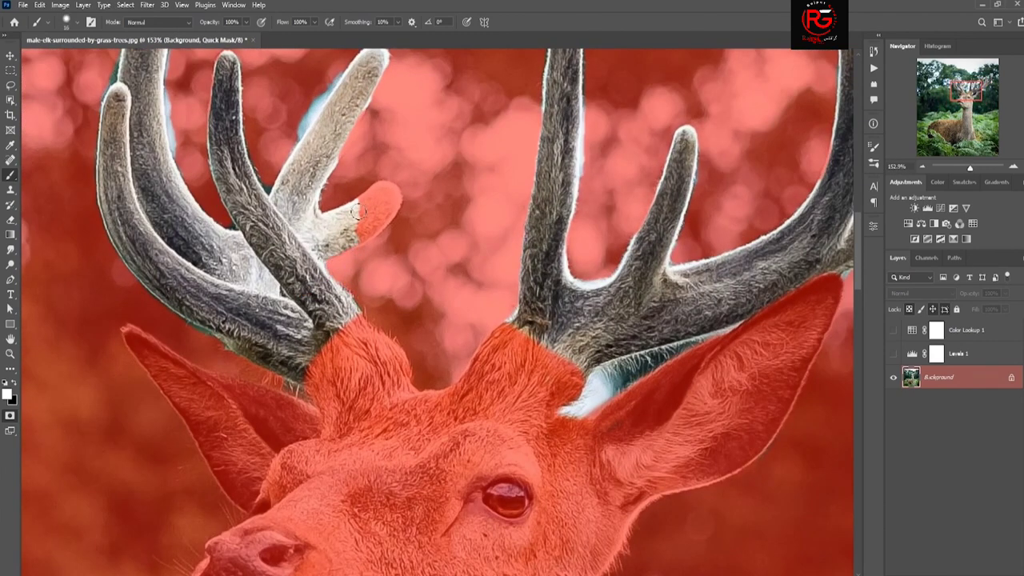
pyautogui.moveTo(357, 210)
pyautogui.mouseDown()
pyautogui.moveTo(381, 189)
pyautogui.moveTo(360, 240)
pyautogui.mouseUp()
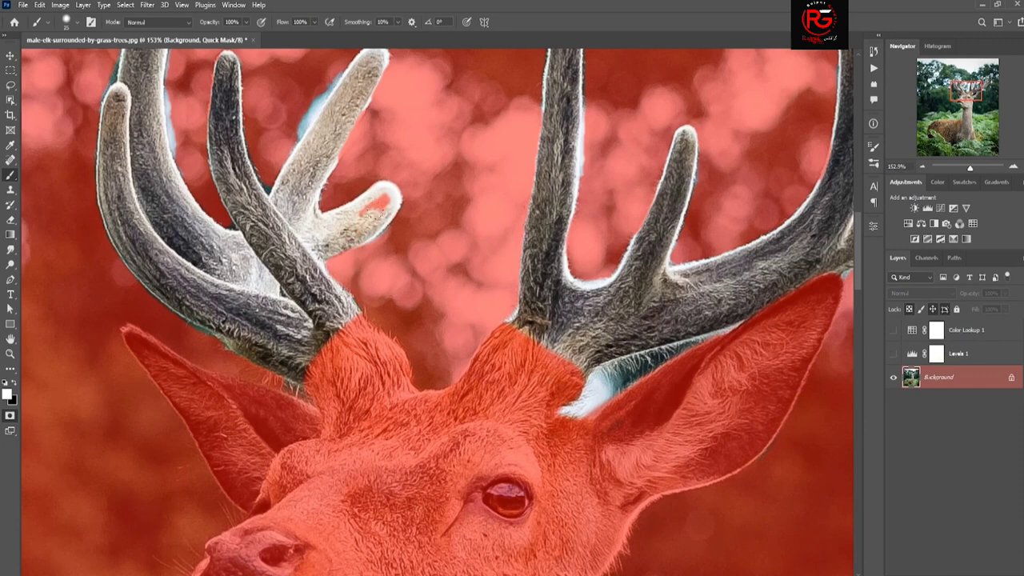
pyautogui.scroll(3, 322, 185)
pyautogui.press('x')
pyautogui.moveTo(328, 206); pyautogui.dragTo(297, 254)
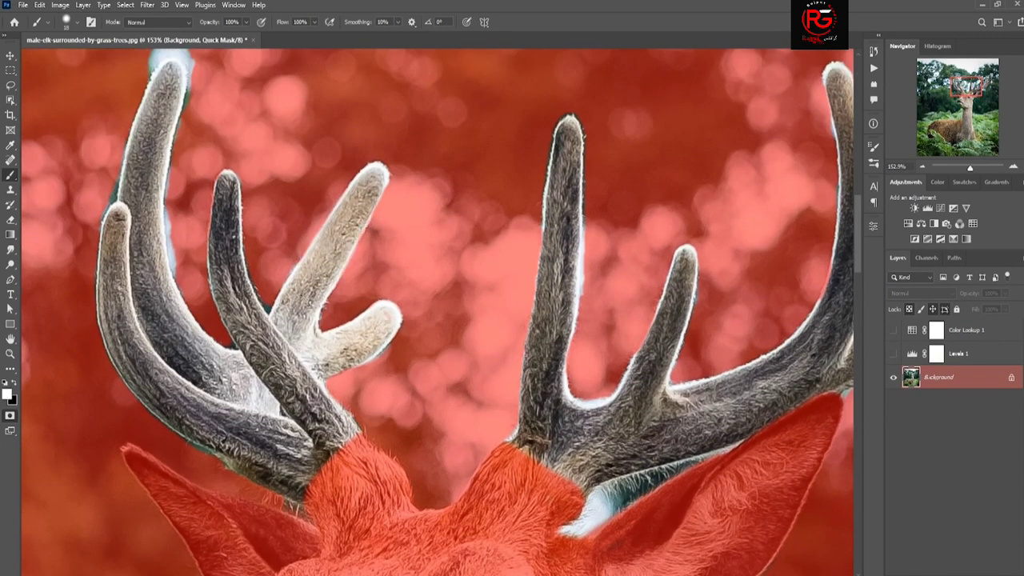
pyautogui.scroll(3, 120, 252)
pyautogui.press('x')
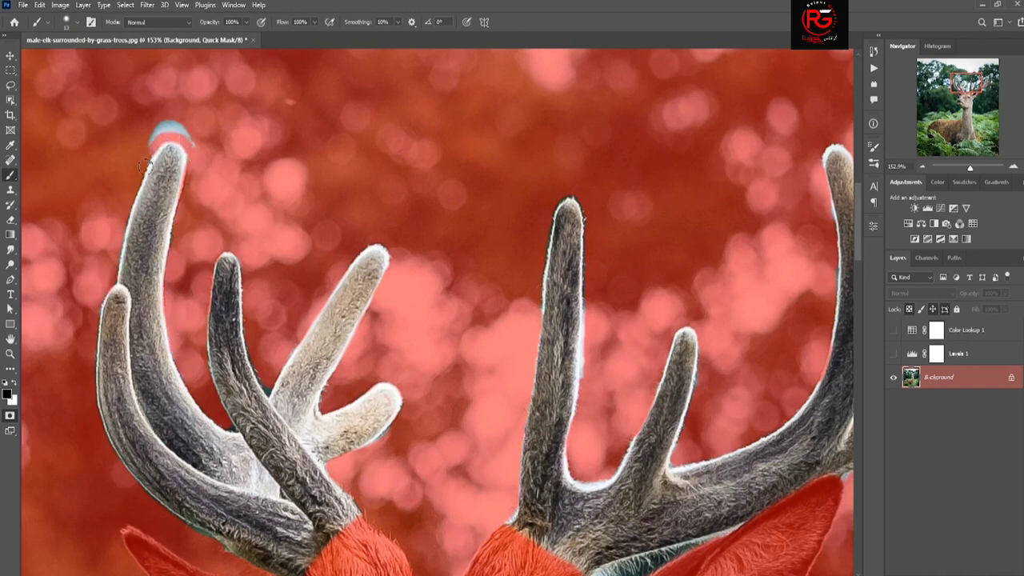
pyautogui.scroll(-2, 509, 326)
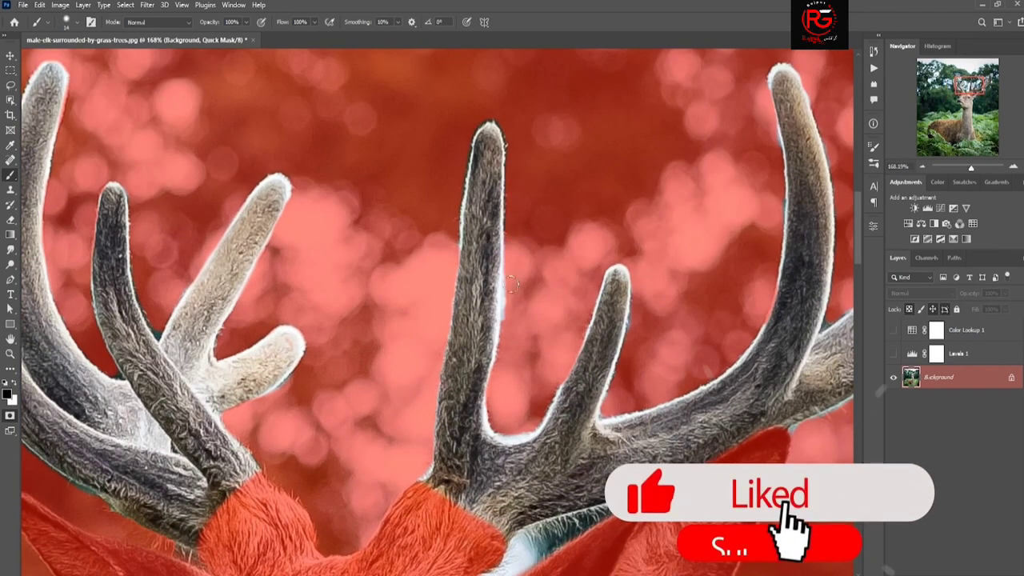
pyautogui.press('x')
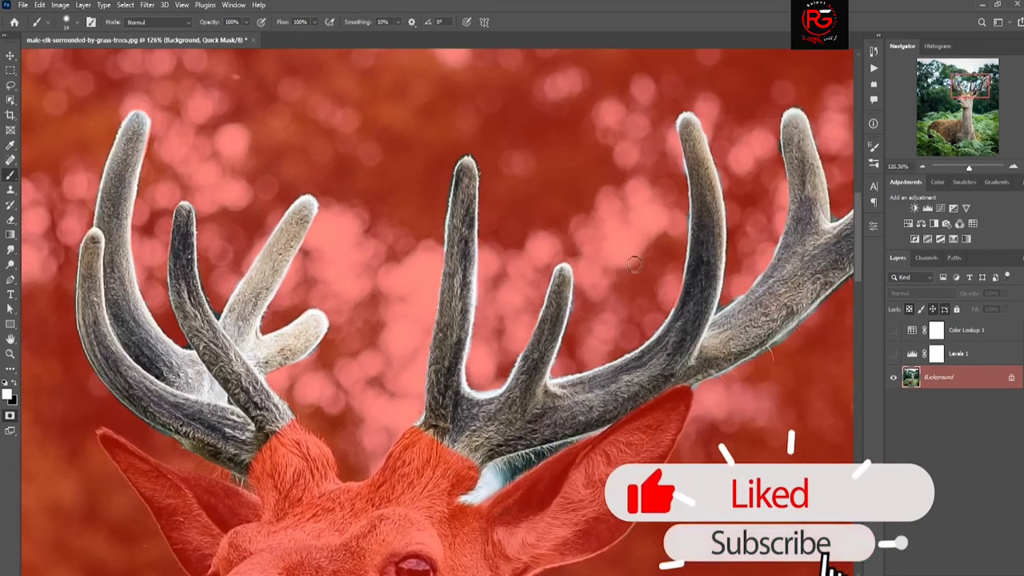
# Unmask the right antler tip and mask out the leftover light patches beside it
pyautogui.moveTo(440, 312); pyautogui.dragTo(633, 158)
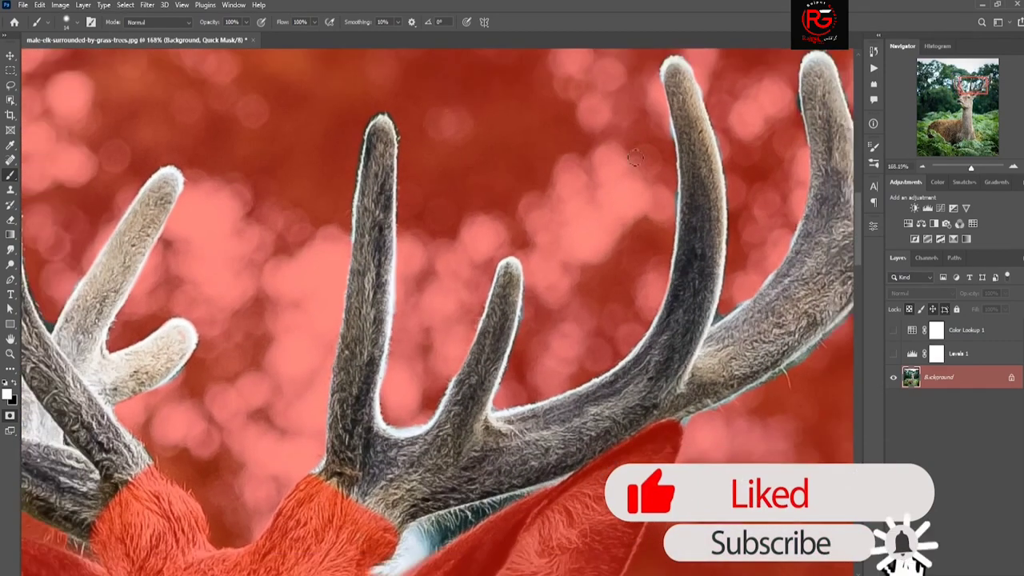
pyautogui.scroll(2, 633, 157)
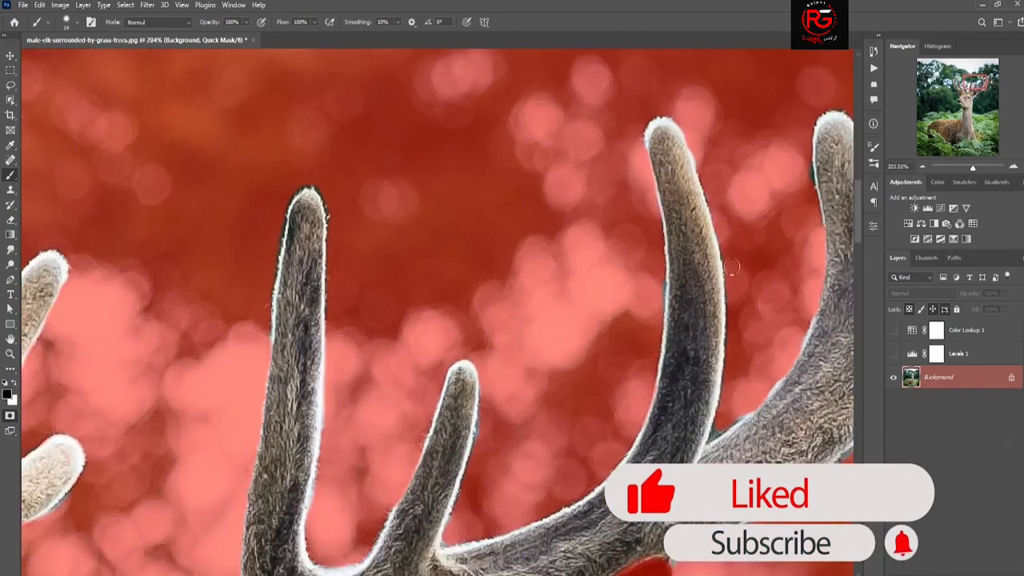
pyautogui.moveTo(682, 276)
pyautogui.mouseDown()
pyautogui.moveTo(469, 297)
pyautogui.moveTo(396, 244)
pyautogui.mouseUp()
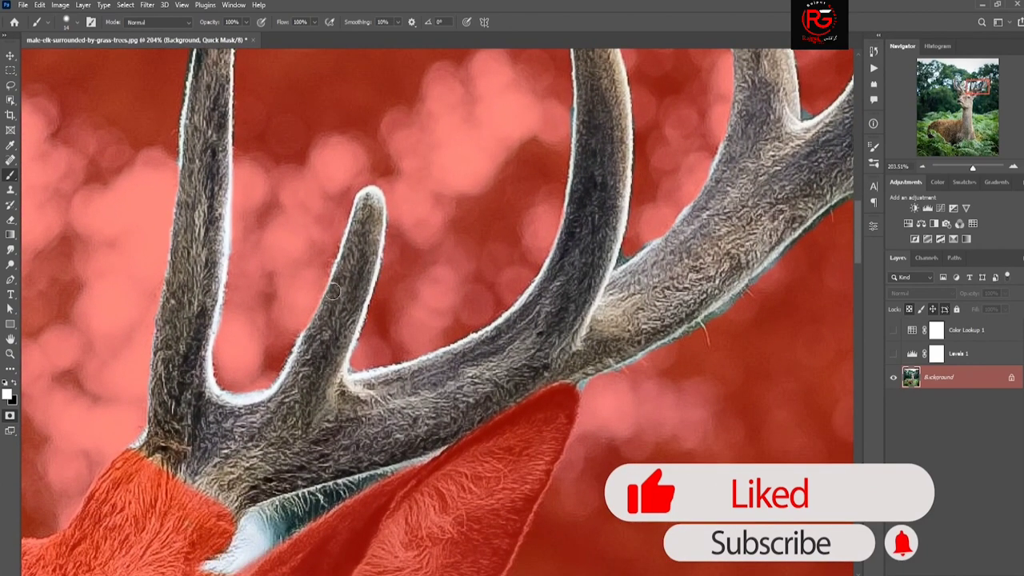
pyautogui.hscroll(3, 334, 291)
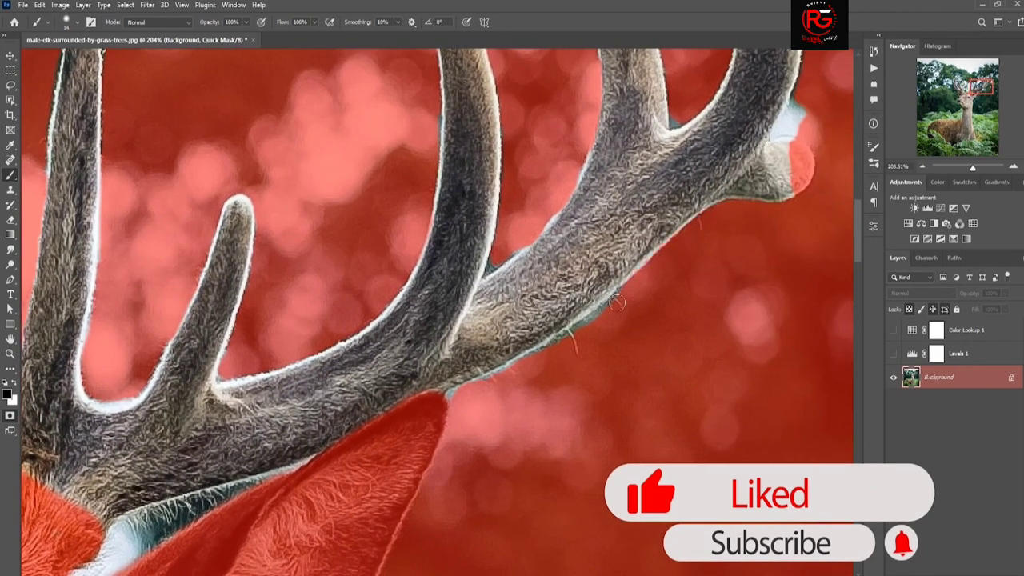
pyautogui.moveTo(727, 220); pyautogui.dragTo(563, 320)
pyautogui.press('x')
pyautogui.moveTo(620, 244)
pyautogui.mouseDown()
pyautogui.moveTo(637, 267)
pyautogui.moveTo(632, 288)
pyautogui.mouseUp()
pyautogui.moveTo(630, 230)
pyautogui.mouseDown()
pyautogui.moveTo(632, 202)
pyautogui.moveTo(638, 231)
pyautogui.mouseUp()
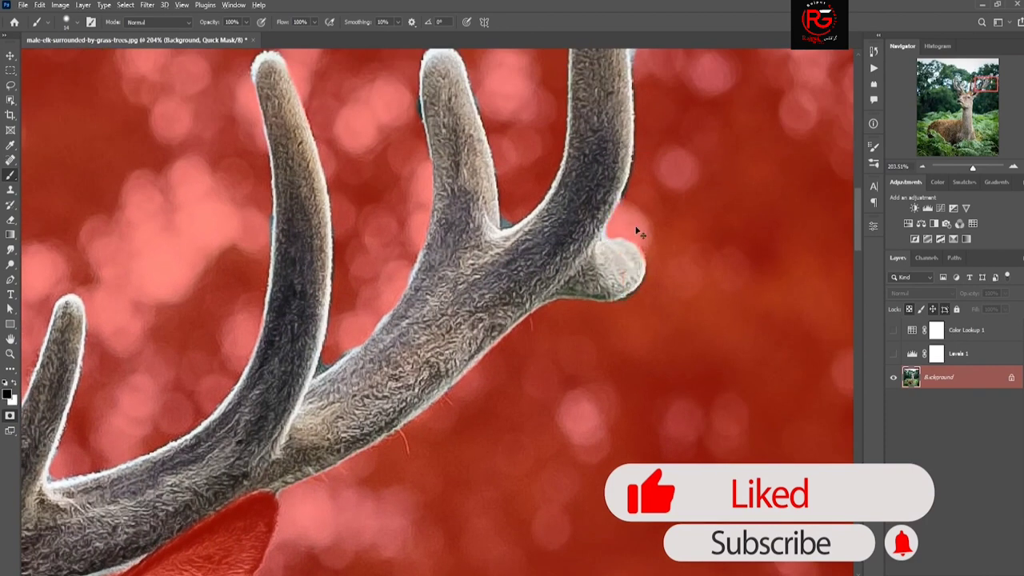
pyautogui.scroll(-5, 699, 260)
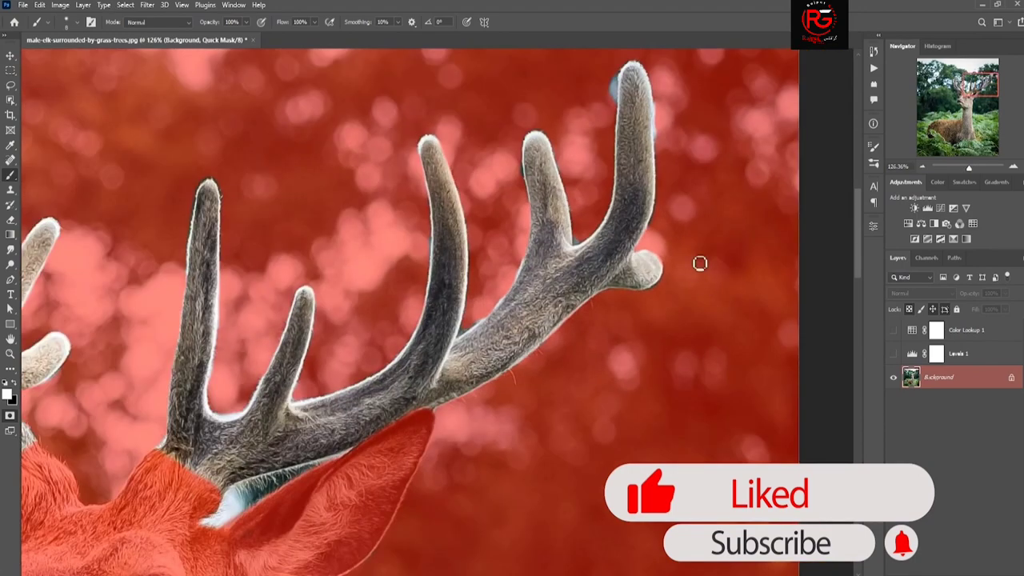
pyautogui.scroll(5, 648, 186)
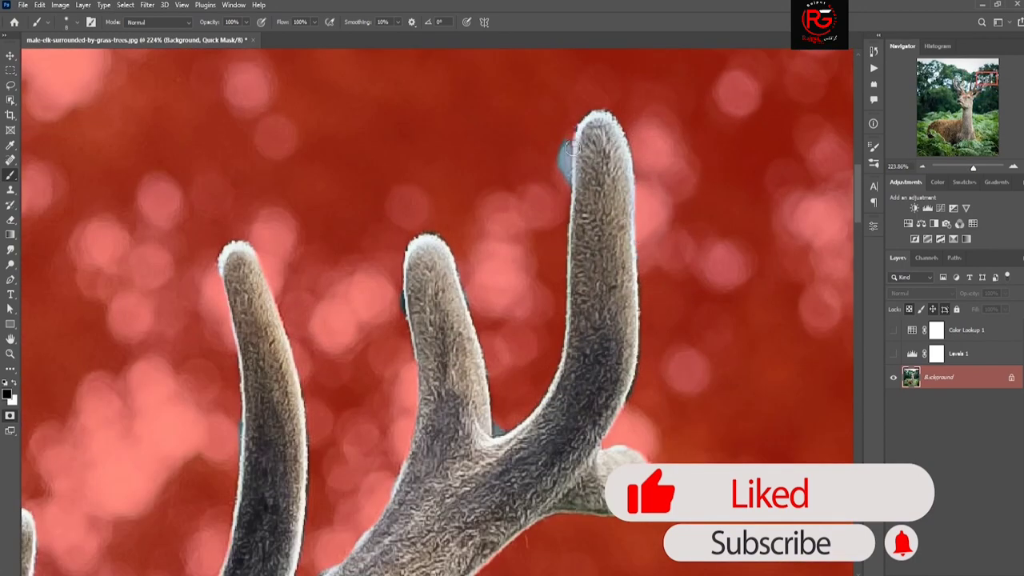
pyautogui.moveTo(572, 148); pyautogui.dragTo(562, 155)
pyautogui.scroll(-3, 640, 165)
pyautogui.scroll(-2, 677, 153)
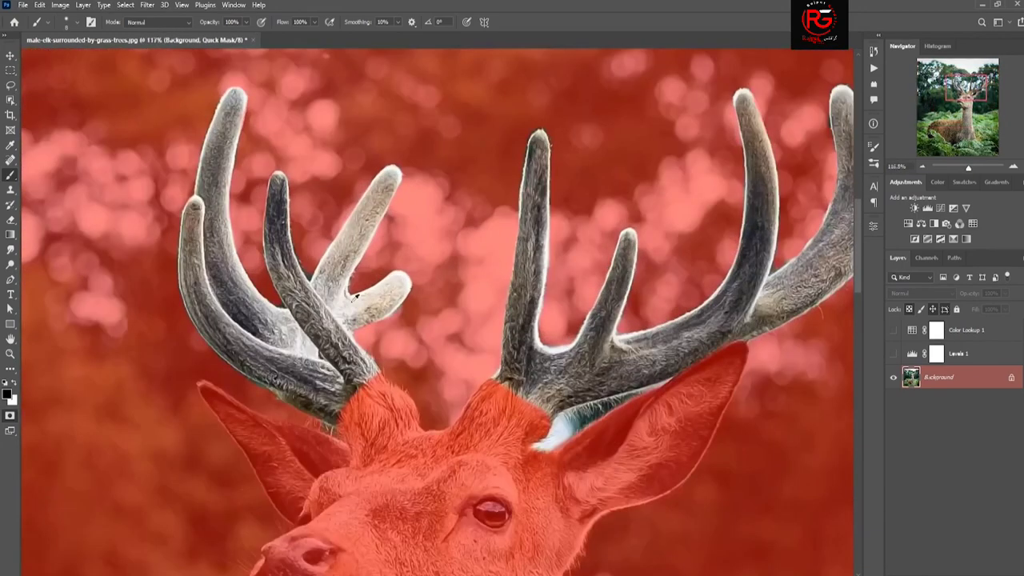
pyautogui.scroll(5, 356, 295)
pyautogui.scroll(-3, 528, 292)
pyautogui.scroll(3, 394, 168)
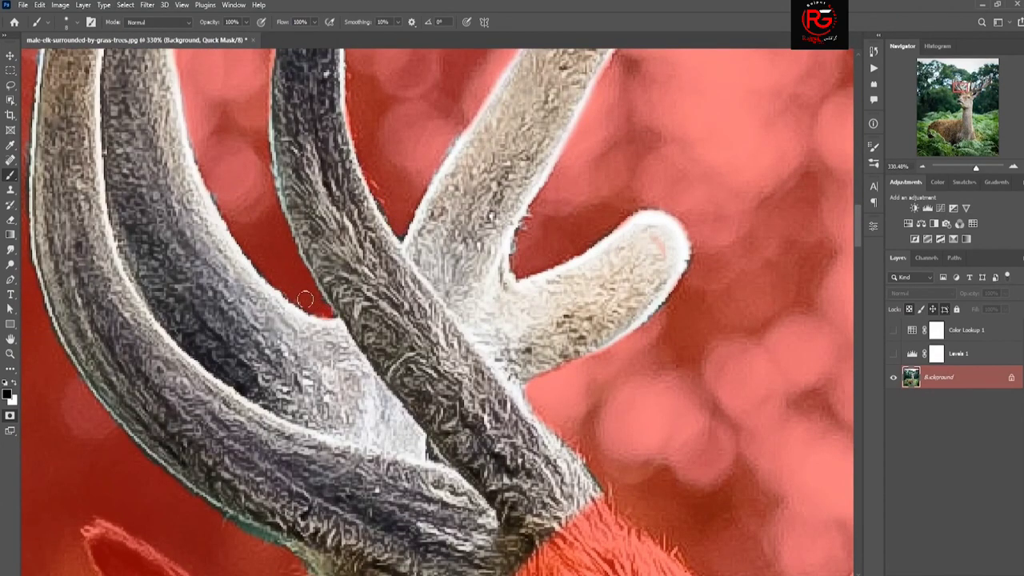
pyautogui.scroll(-3, 239, 216)
pyautogui.scroll(1, 391, 197)
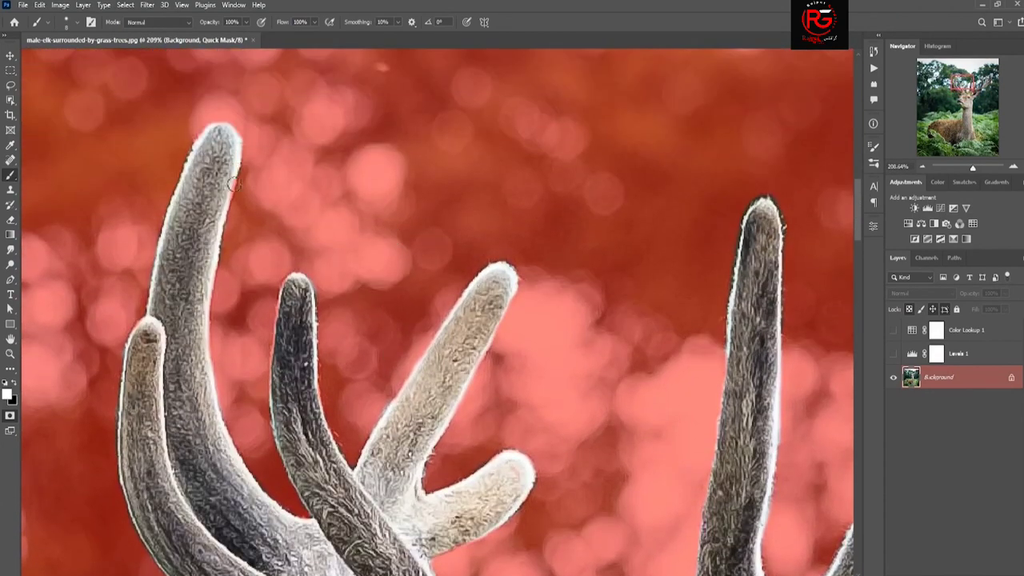
pyautogui.scroll(-3, 179, 251)
pyautogui.scroll(-2, 380, 253)
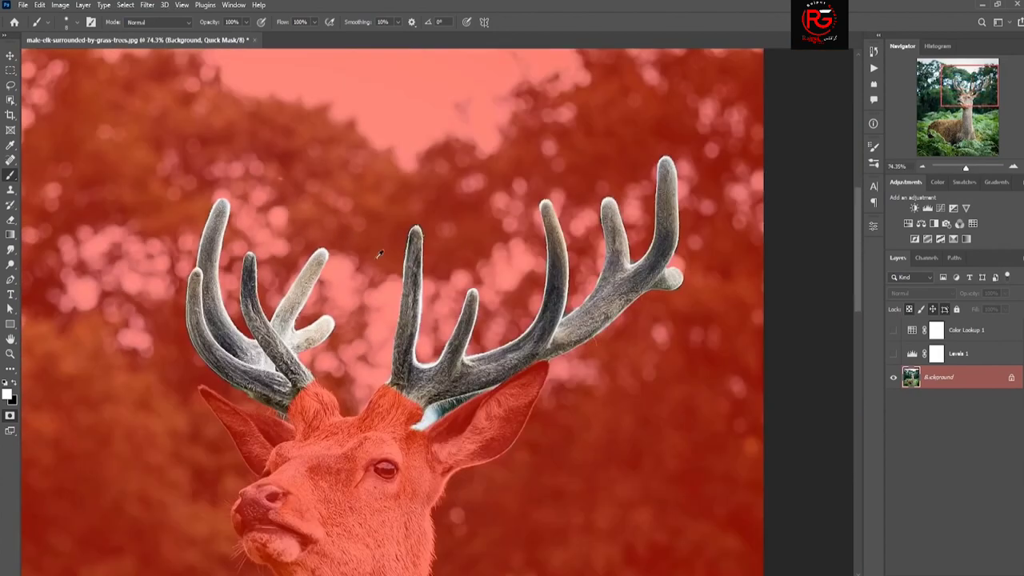
pyautogui.scroll(-3, 461, 233)
pyautogui.scroll(-1, 834, 355)
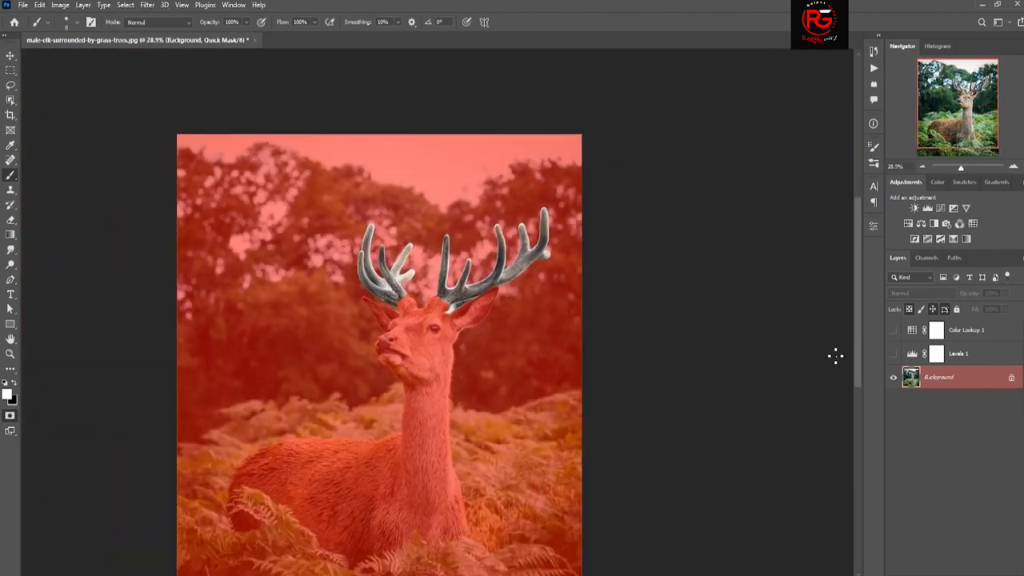
# Exit Quick Mask to get the antler selection and glance at the Channels panel
pyautogui.press('q')
pyautogui.click(926, 257)
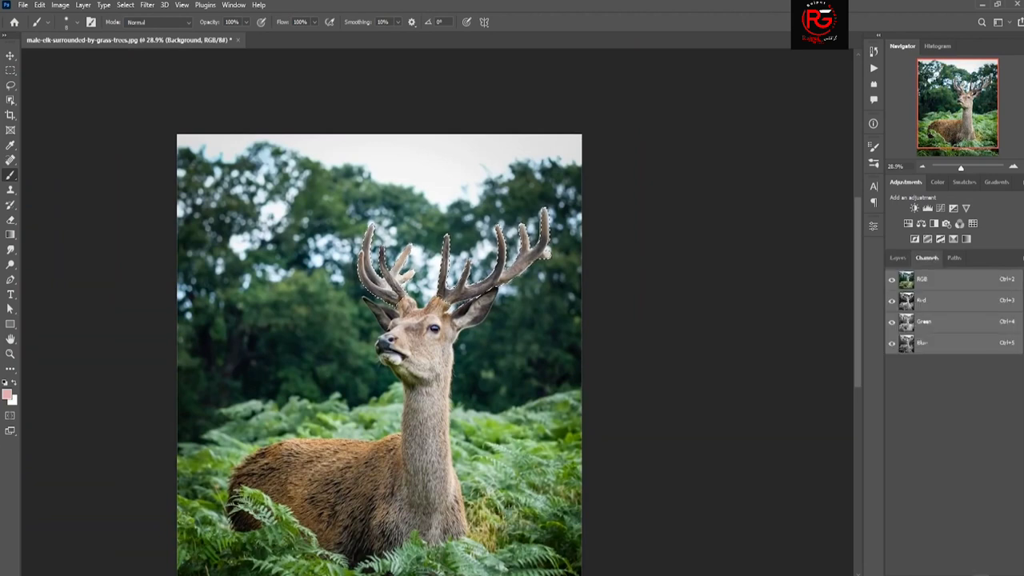
pyautogui.click(897, 257)
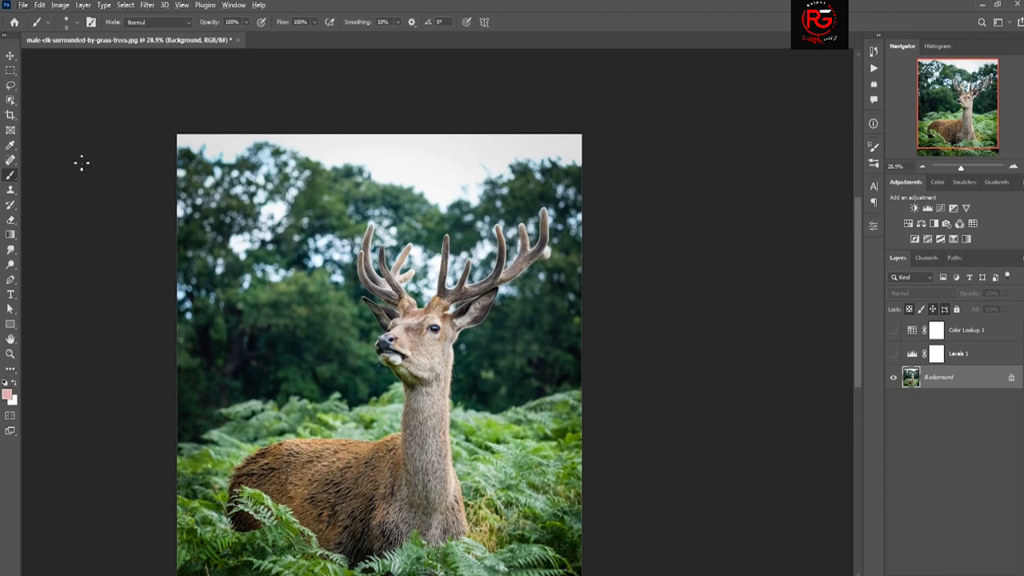
# Select the whole stag with Object Selection and preview it in Quick Mask
pyautogui.press('w')
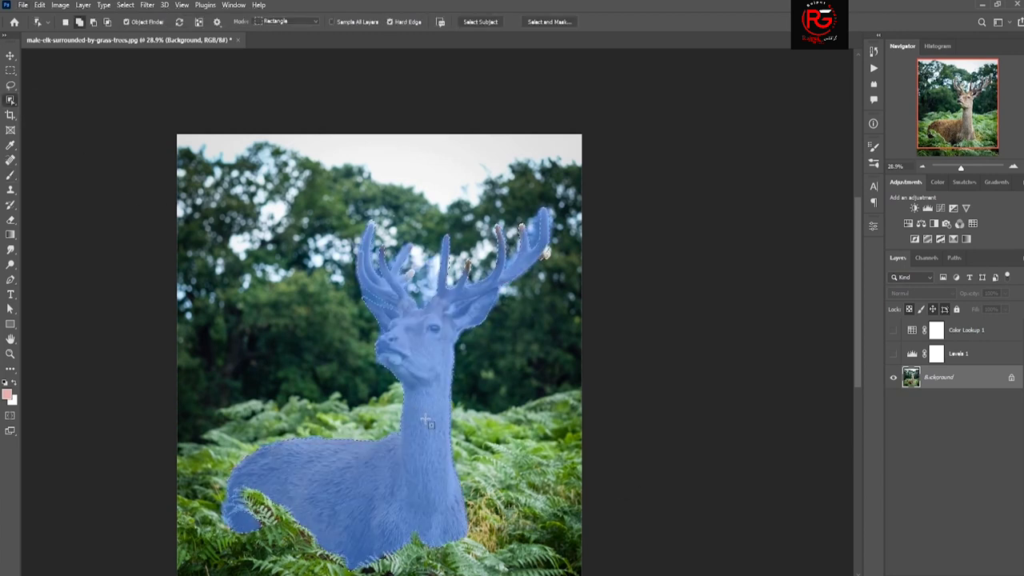
pyautogui.click(427, 421)
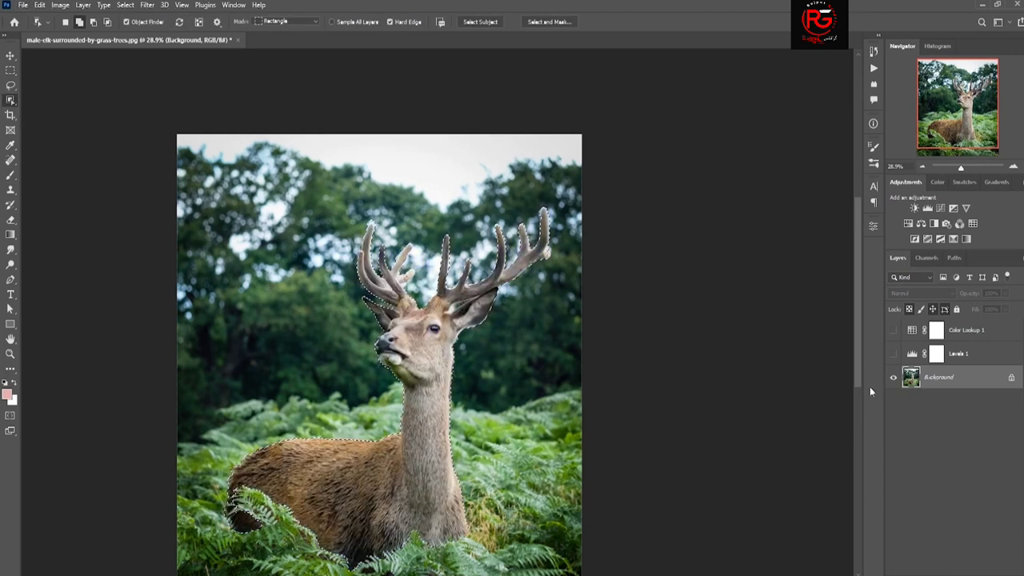
pyautogui.press('q')
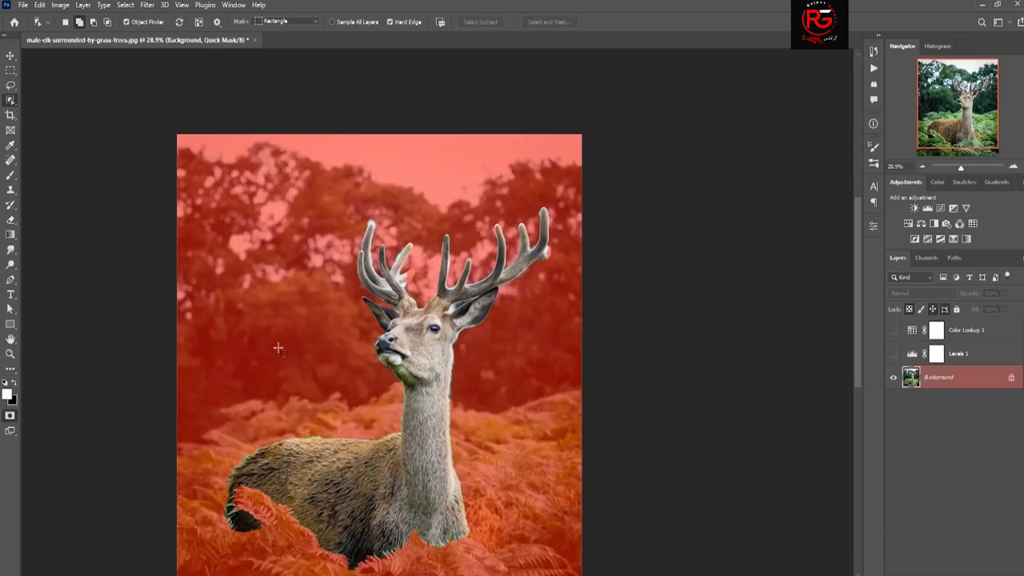
pyautogui.press('q')
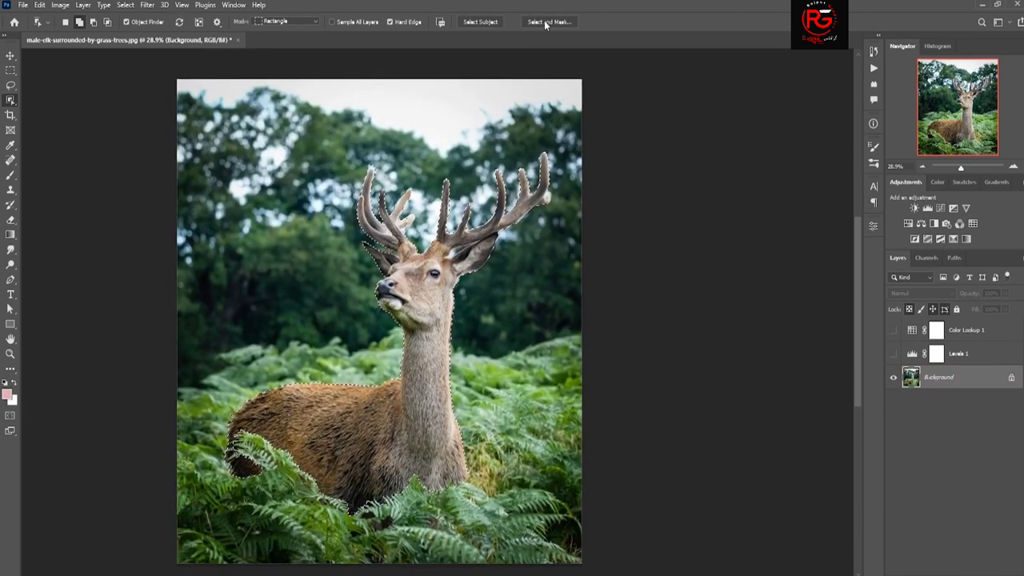
# In Select and Mask, refine the fur edges down the neck and along the back
pyautogui.click(546, 21)
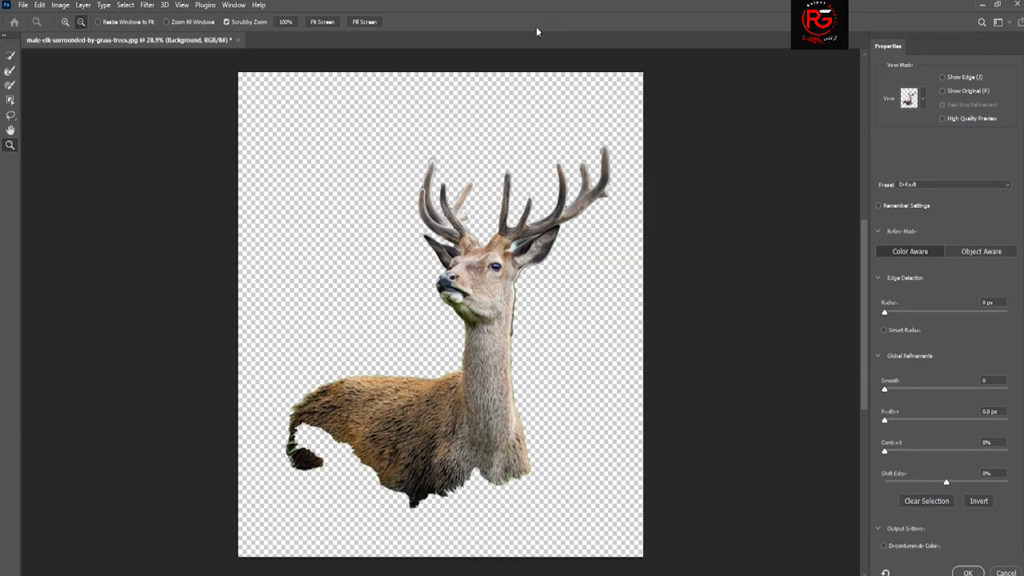
pyautogui.click(385, 410)
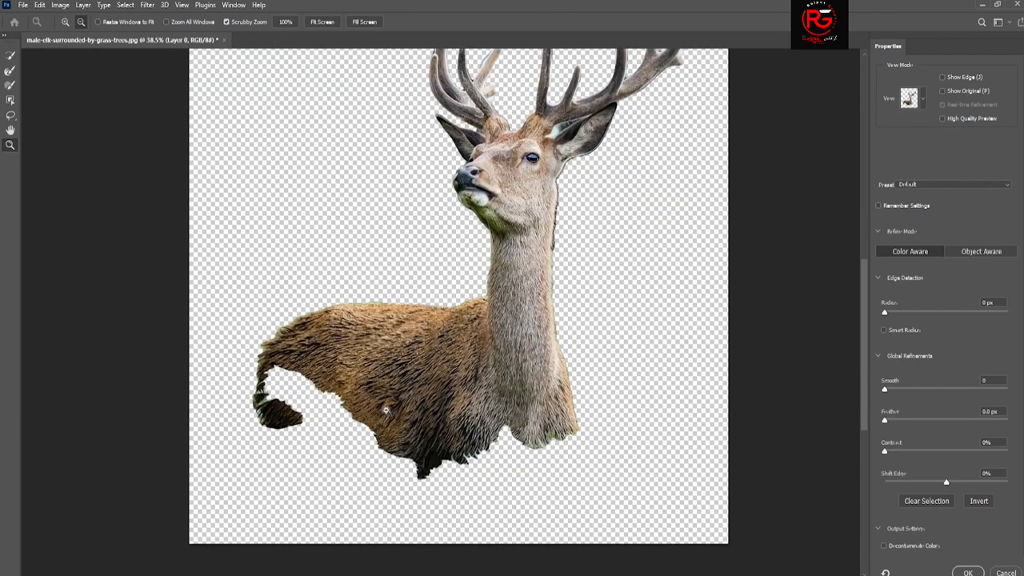
pyautogui.press('r')
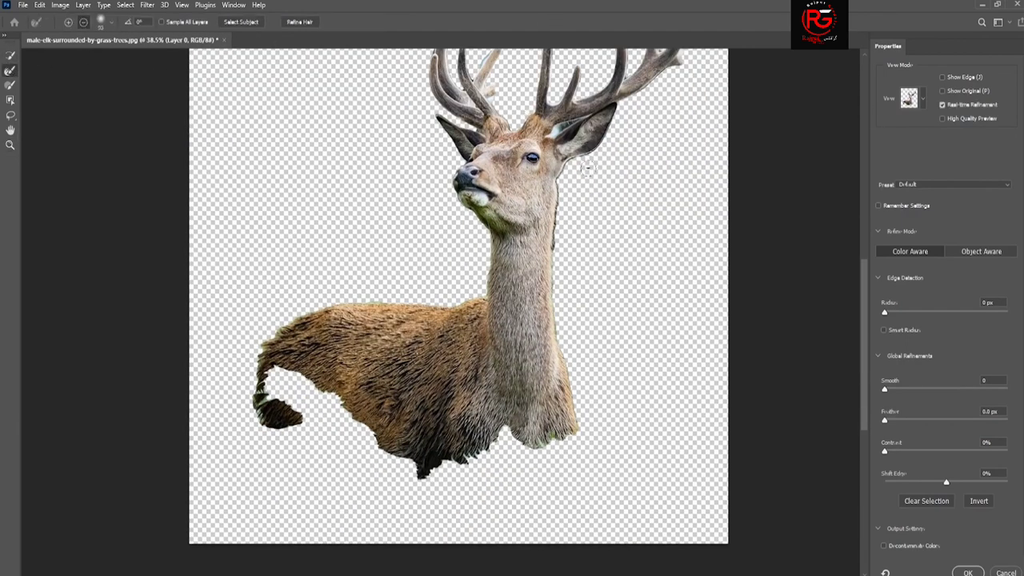
pyautogui.moveTo(604, 143); pyautogui.dragTo(585, 464)
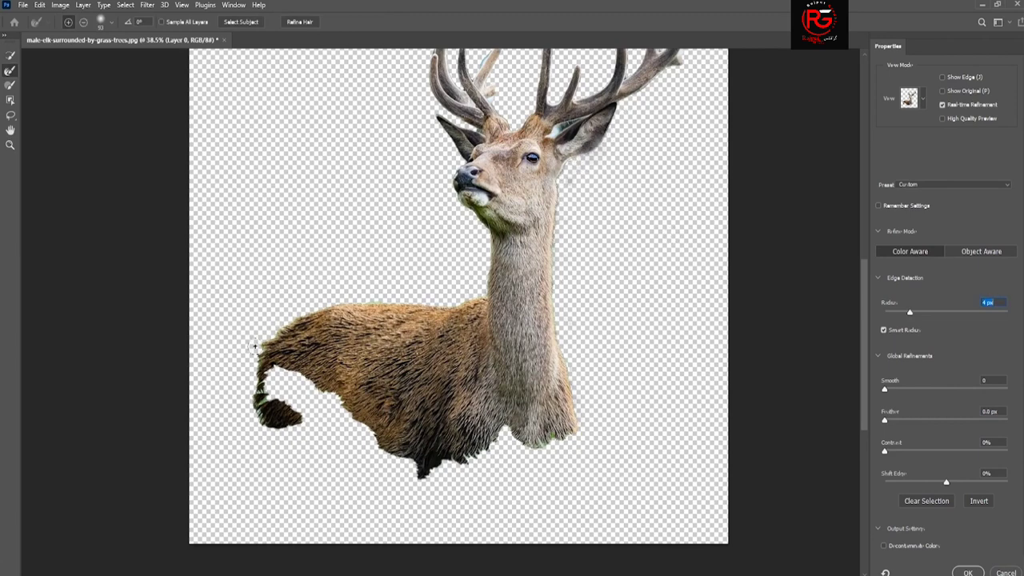
pyautogui.moveTo(264, 348)
pyautogui.mouseDown()
pyautogui.moveTo(284, 305)
pyautogui.moveTo(256, 404)
pyautogui.mouseUp()
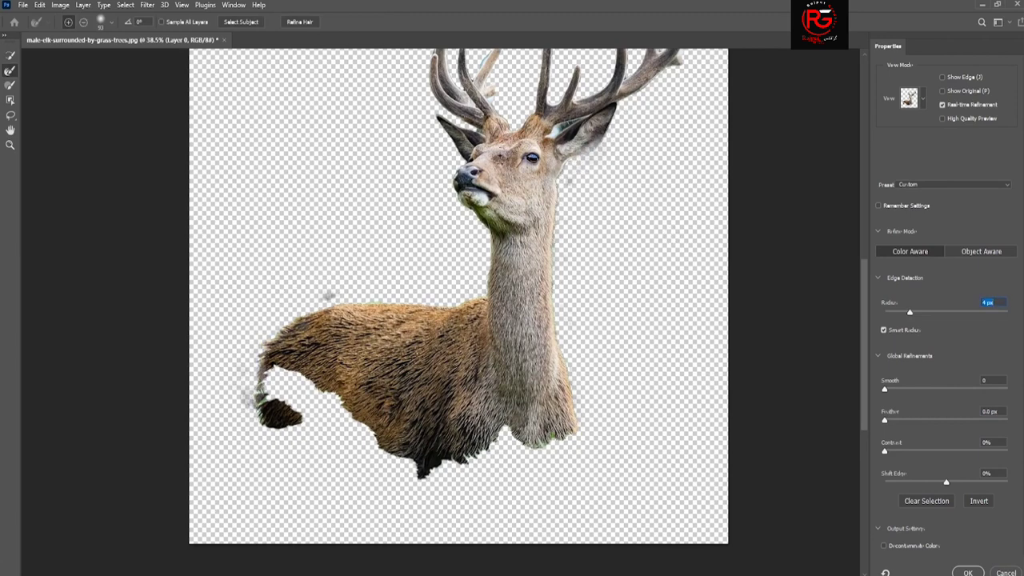
pyautogui.scroll(3, 572, 177)
pyautogui.press('x')
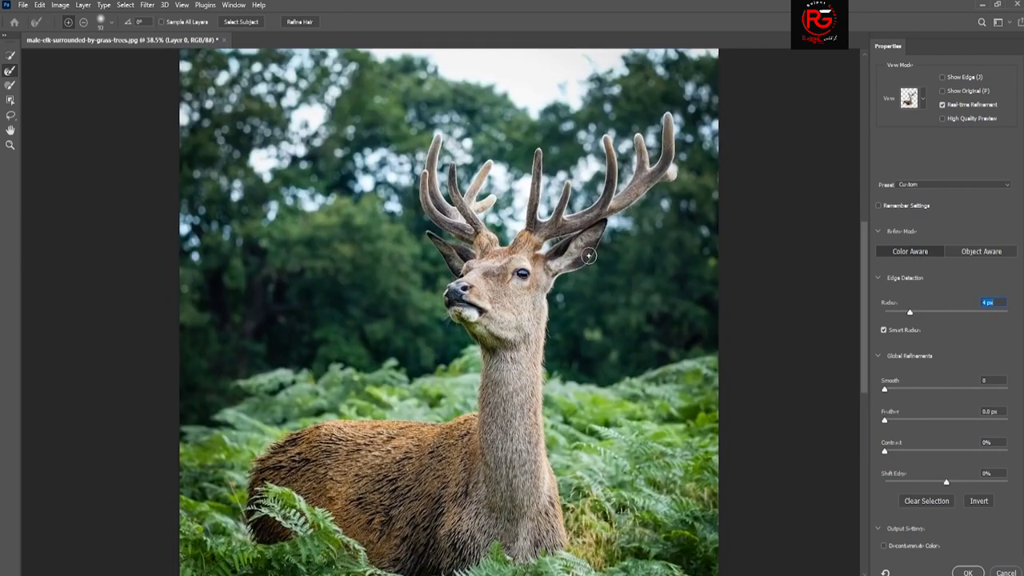
pyautogui.press('x')
pyautogui.press('x')
pyautogui.press('x')
pyautogui.press('x')
pyautogui.press('x')
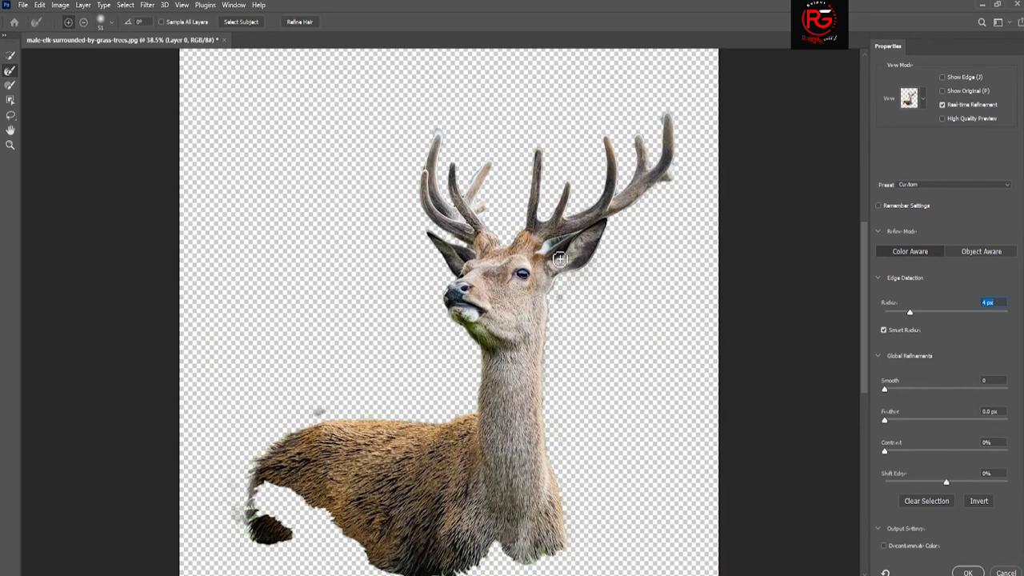
# Refine the tail and chin edges, shift the edge inward, and output a masked layer copy
pyautogui.moveTo(250, 486); pyautogui.dragTo(250, 520)
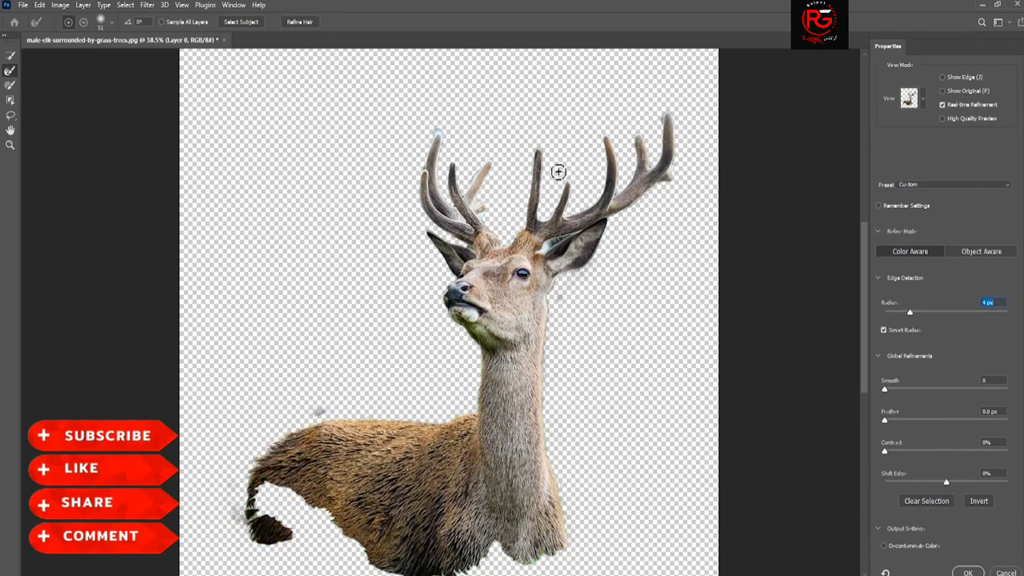
pyautogui.moveTo(461, 311); pyautogui.dragTo(473, 327)
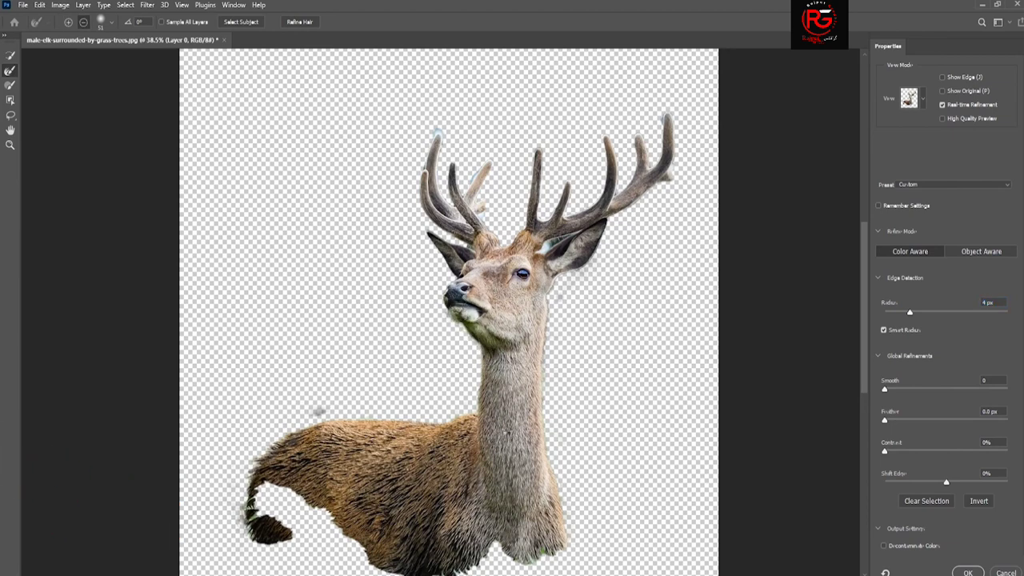
pyautogui.moveTo(947, 485); pyautogui.dragTo(941, 484)
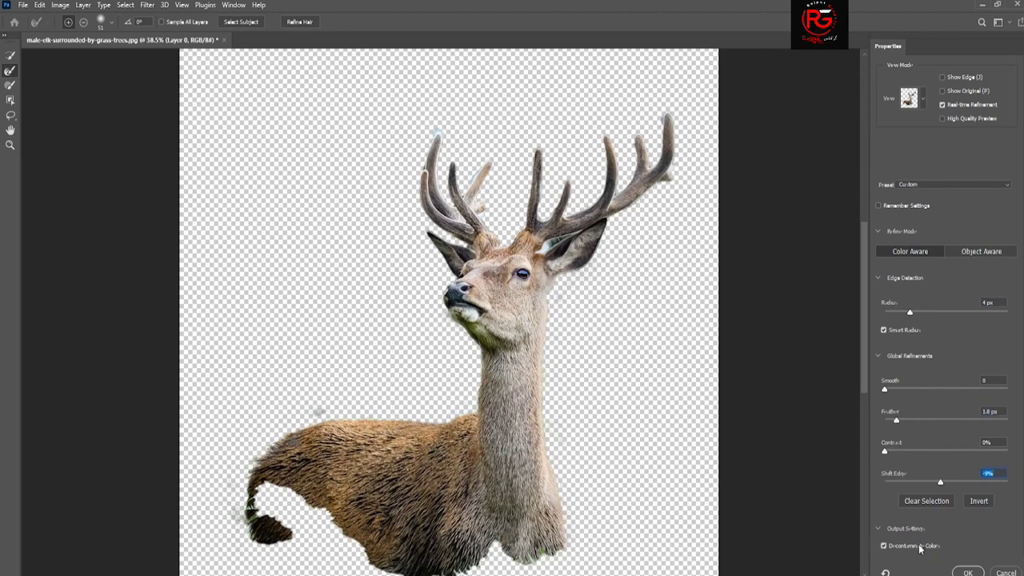
pyautogui.click(966, 573)
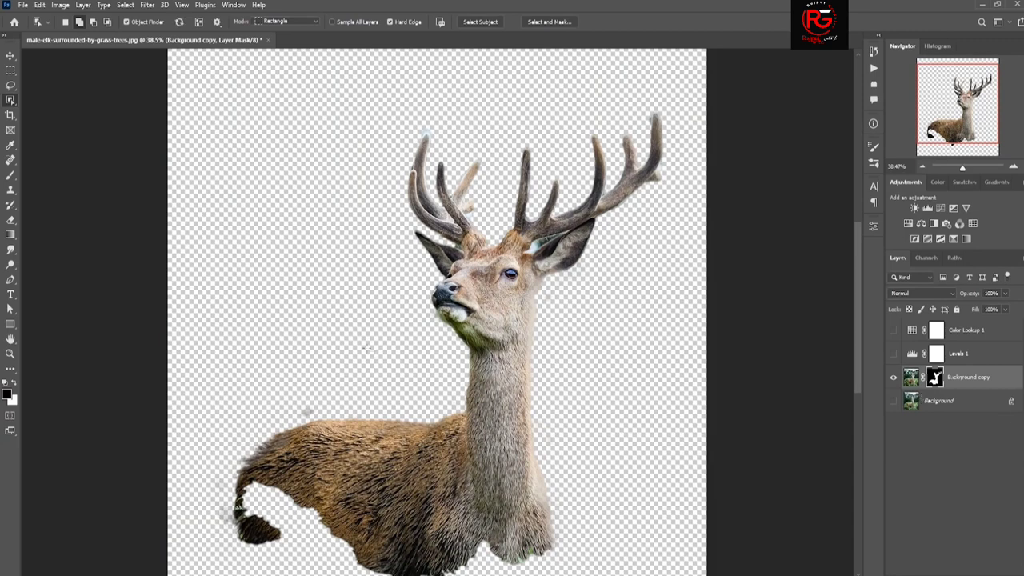
# Show the Background, Levels 1 and Color Lookup 1 layers again, then select Color Lookup 1
pyautogui.press('b')
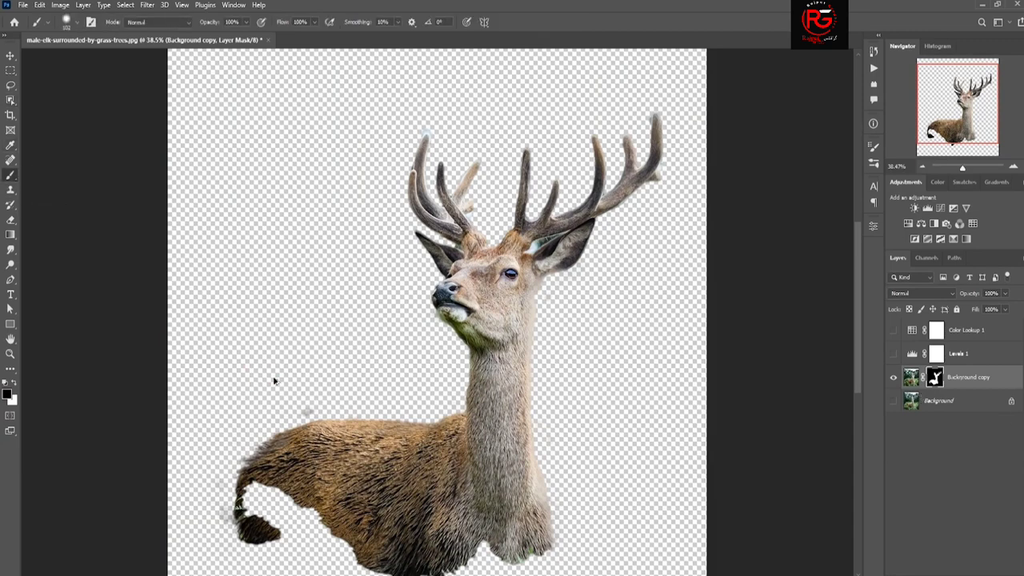
pyautogui.click(9, 57)
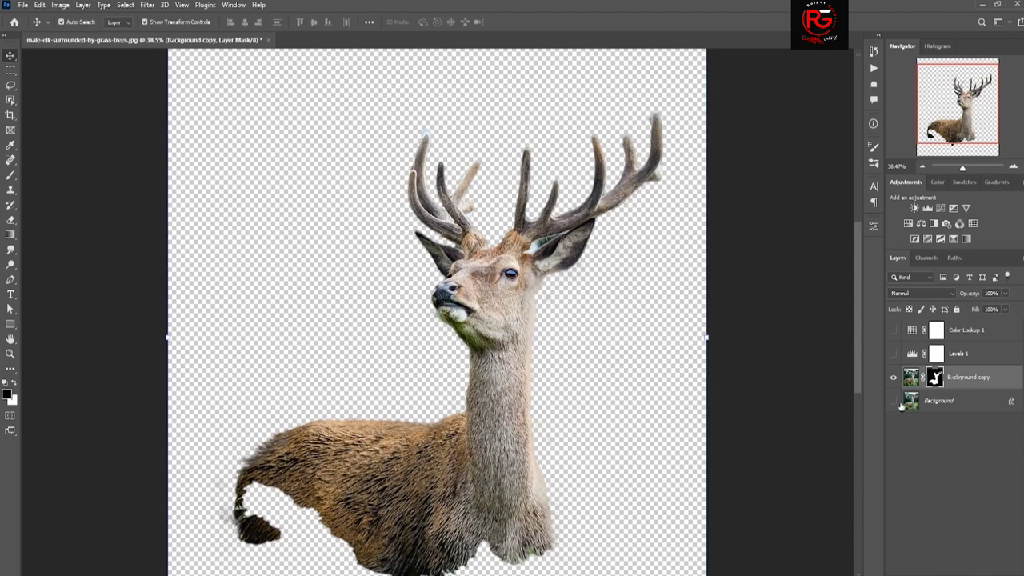
pyautogui.click(894, 400)
pyautogui.click(893, 377)
pyautogui.click(893, 377)
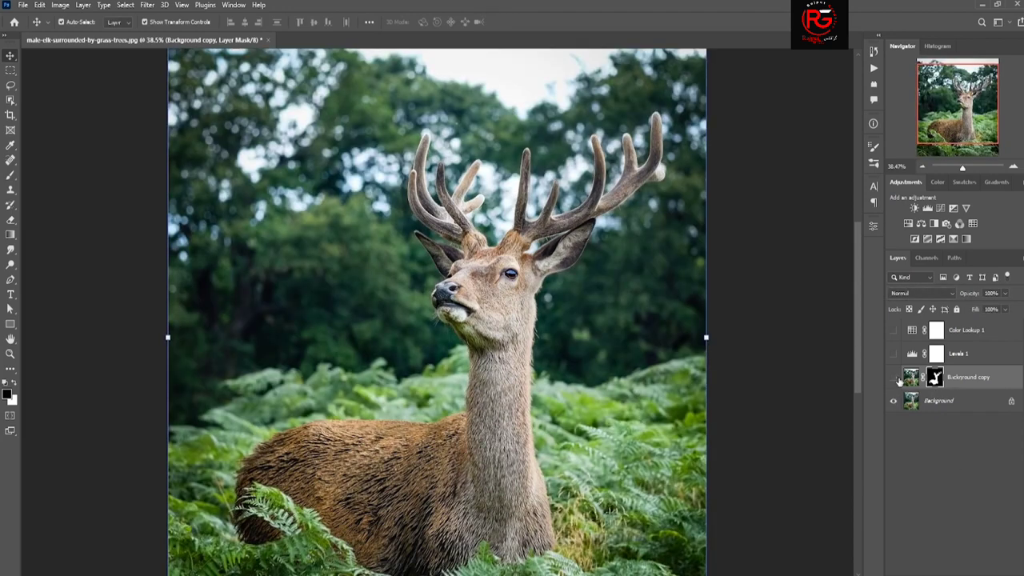
pyautogui.click(893, 377)
pyautogui.click(894, 378)
pyautogui.click(893, 353)
pyautogui.click(893, 330)
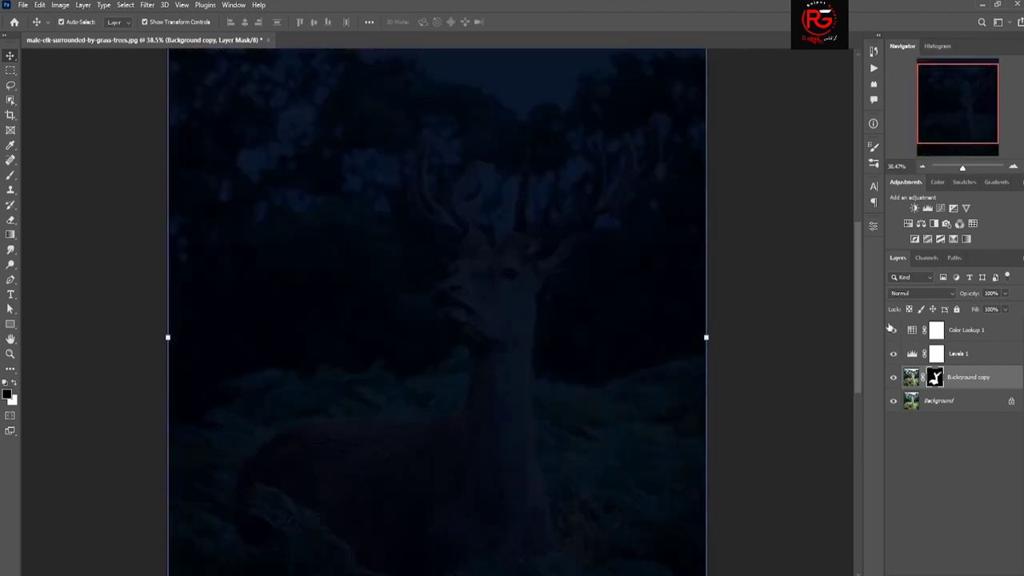
pyautogui.click(949, 328)
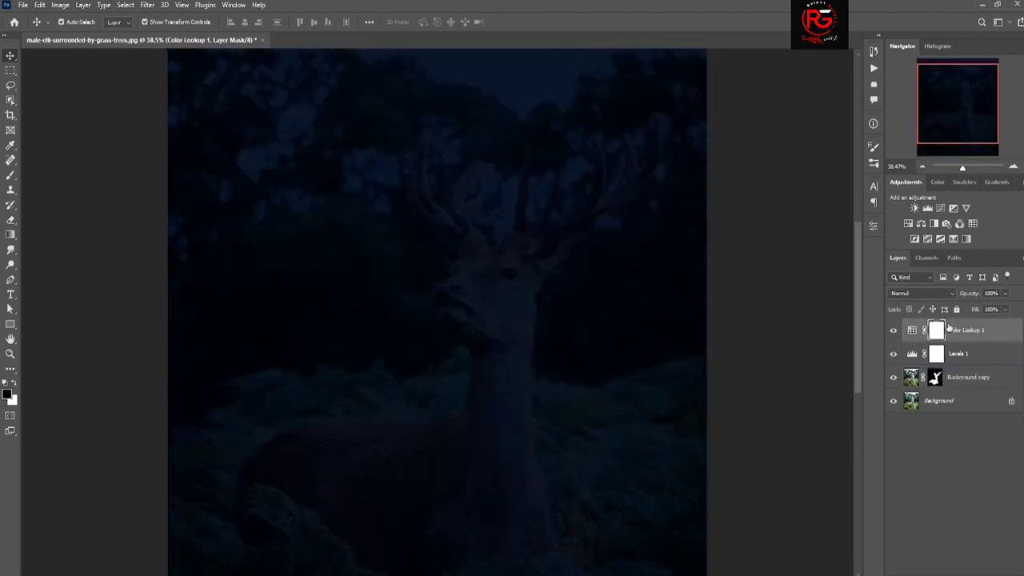
# Add a new empty layer and set the foreground colour to orange
pyautogui.hotkey('ctrl', 'shift', 'alt', 'n')
pyautogui.click(7, 395)
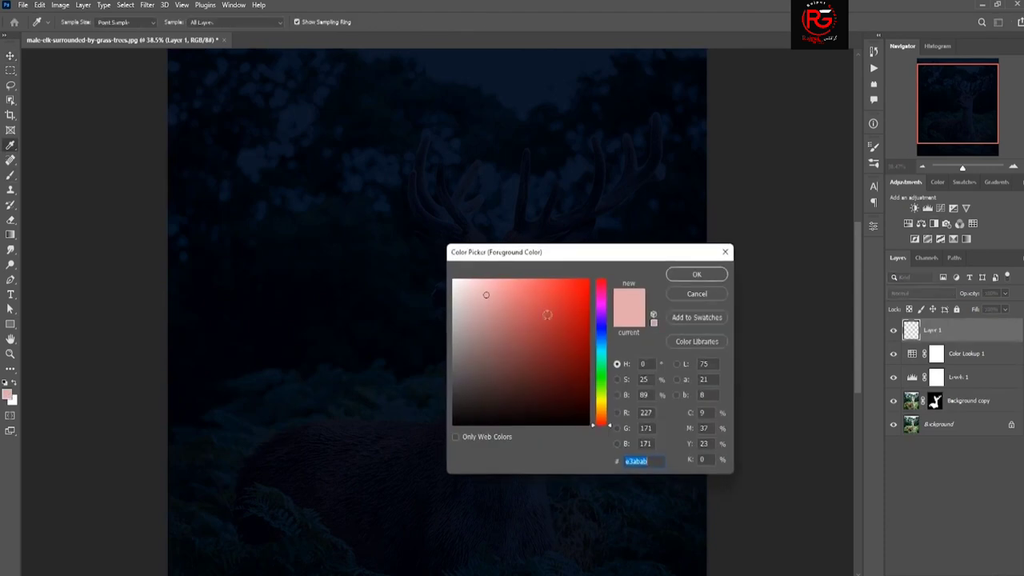
pyautogui.moveTo(600, 423); pyautogui.dragTo(601, 408)
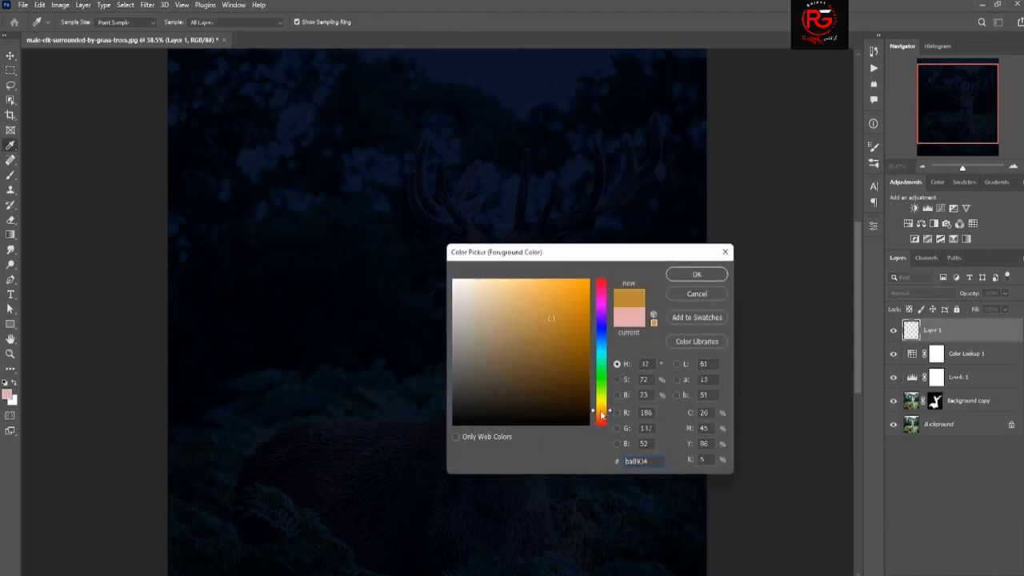
pyautogui.moveTo(550, 318); pyautogui.dragTo(528, 334)
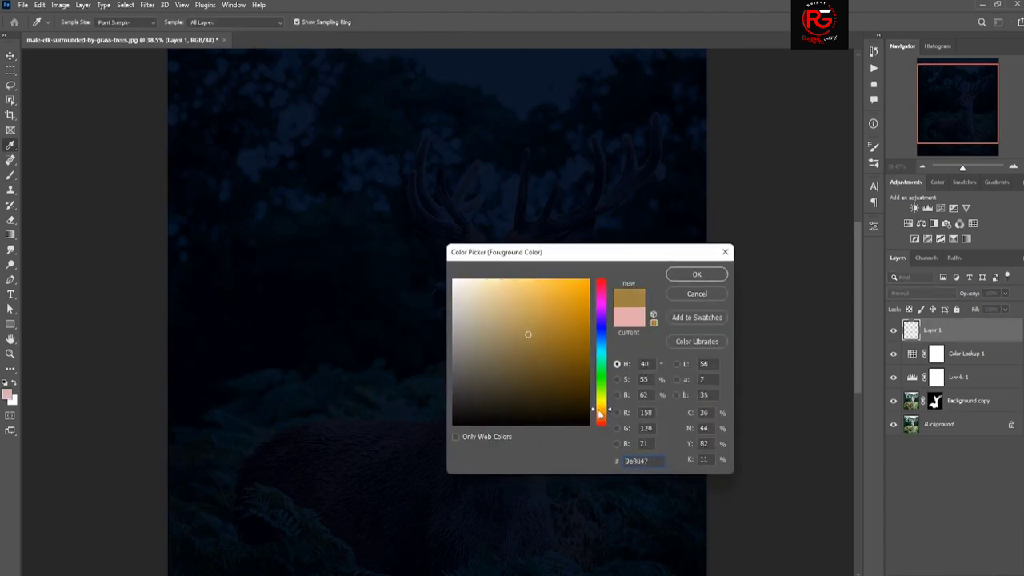
pyautogui.moveTo(601, 412); pyautogui.dragTo(600, 417)
pyautogui.click(548, 320)
pyautogui.click(687, 277)
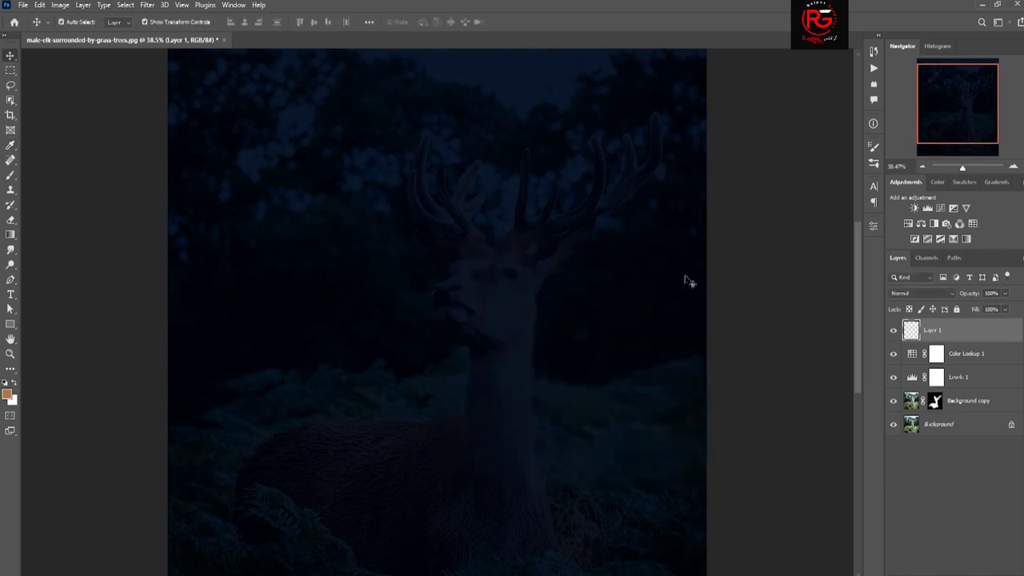
# Paint an orange glow over both antlers with the brush
pyautogui.click(9, 175)
pyautogui.keyDown('alt'); pyautogui.rightClick(515, 288); pyautogui.keyUp('alt')
pyautogui.click(522, 189)
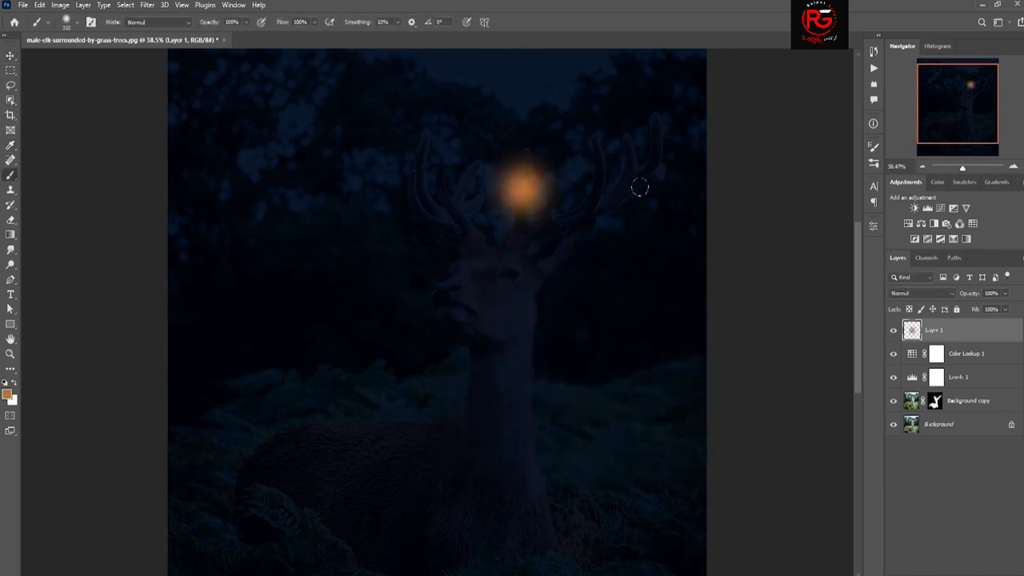
pyautogui.moveTo(537, 191)
pyautogui.mouseDown()
pyautogui.moveTo(528, 136)
pyautogui.moveTo(587, 115)
pyautogui.moveTo(415, 144)
pyautogui.moveTo(488, 184)
pyautogui.mouseUp()
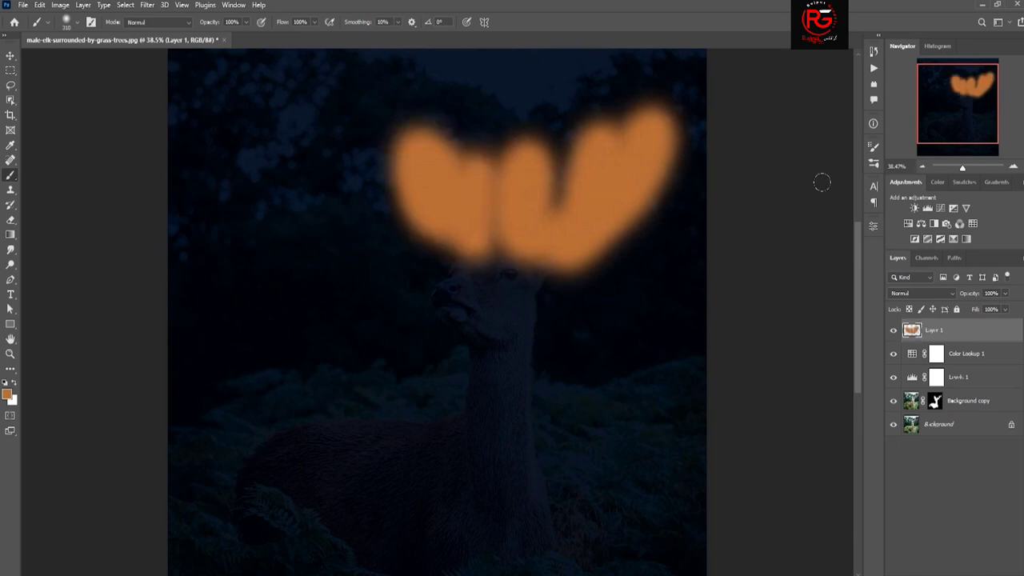
# Try Screen and Color Dodge blending on the paint layer, then delete it
pyautogui.click(925, 294)
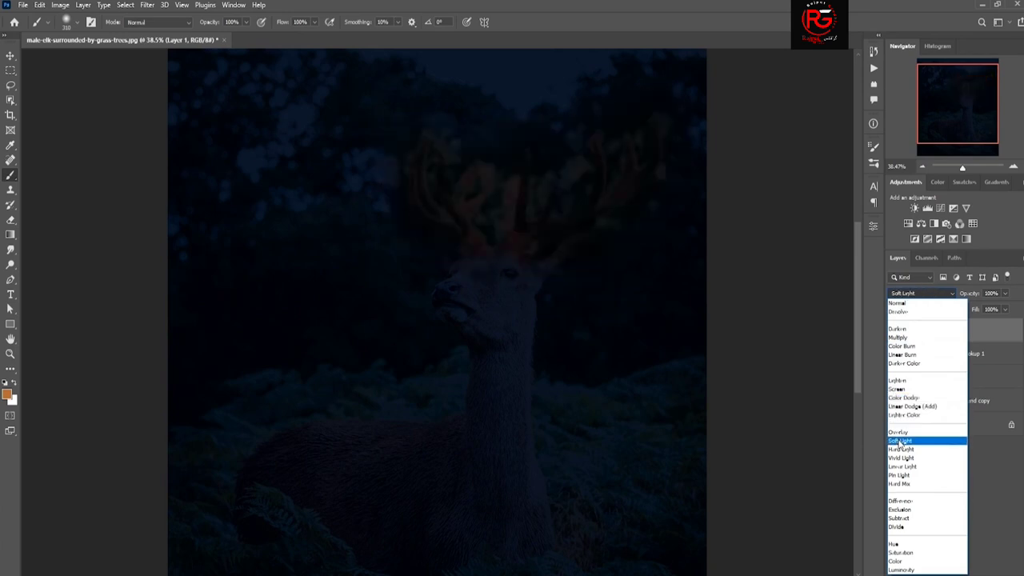
pyautogui.click(900, 389)
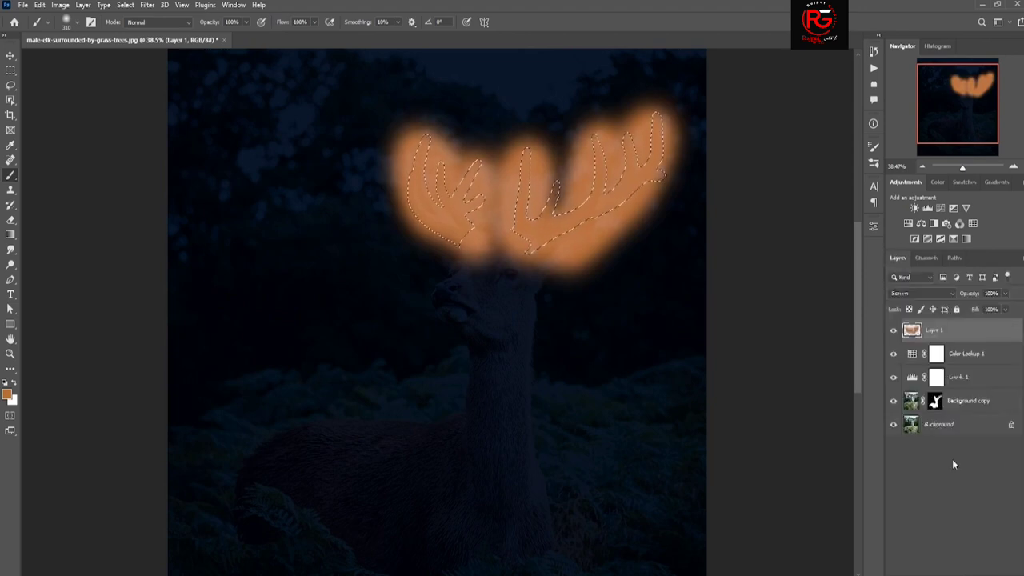
pyautogui.click(911, 331)
pyautogui.click(920, 293)
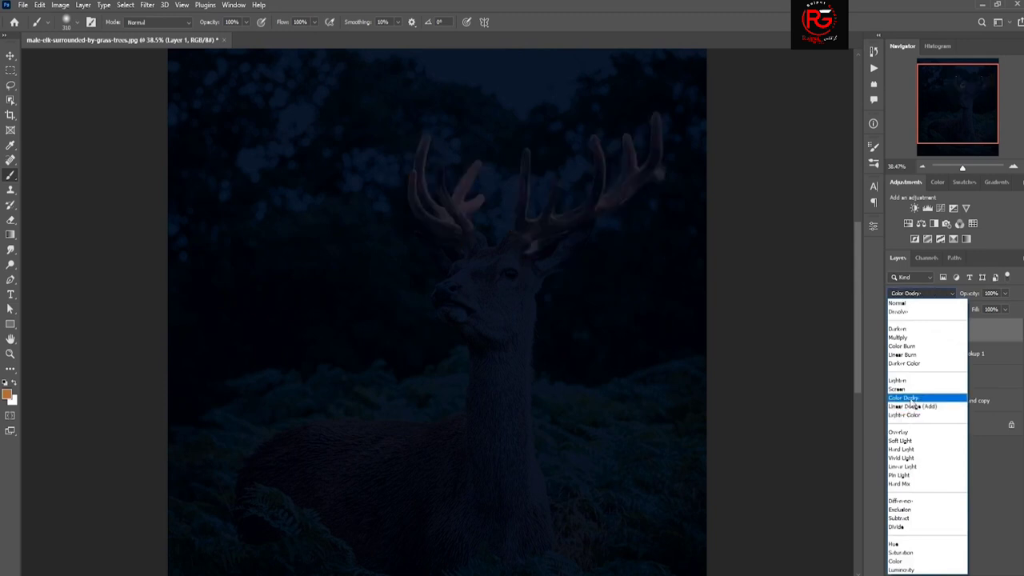
pyautogui.click(904, 397)
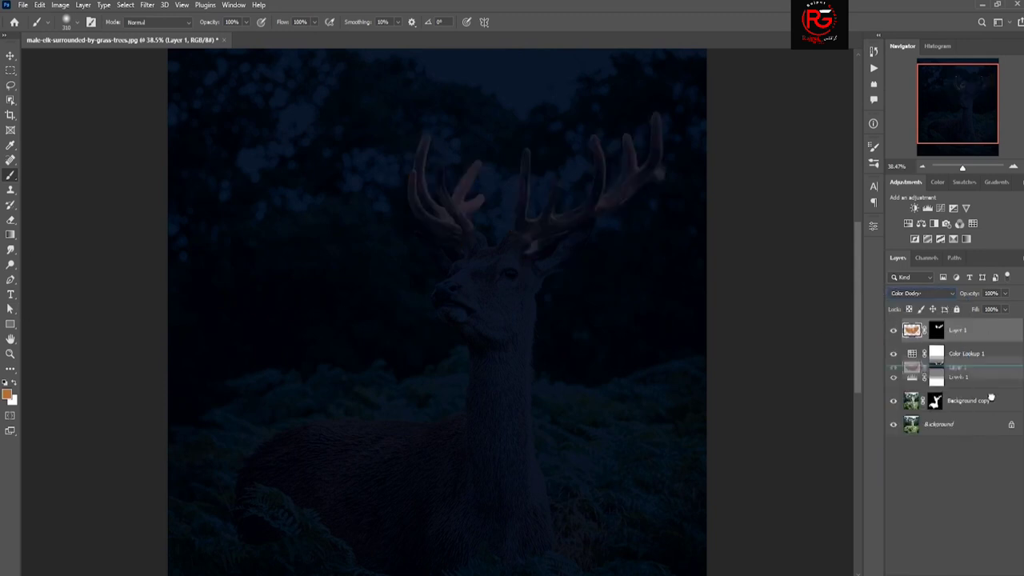
pyautogui.moveTo(946, 335); pyautogui.dragTo(1009, 569)
# Add a Solid Color fill layer in a strong gold-yellow
pyautogui.click(966, 570)
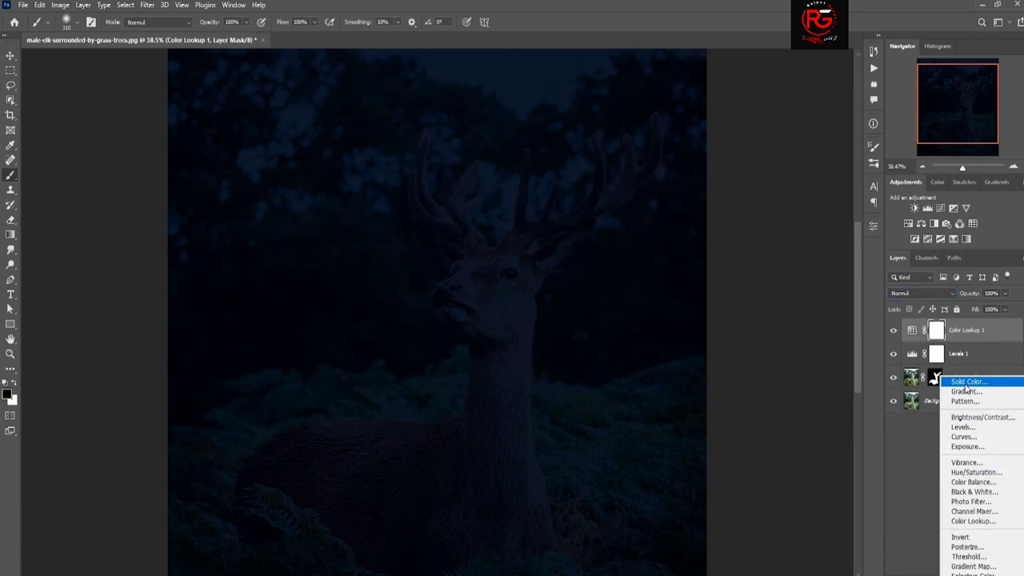
pyautogui.click(968, 381)
pyautogui.moveTo(601, 415); pyautogui.dragTo(600, 405)
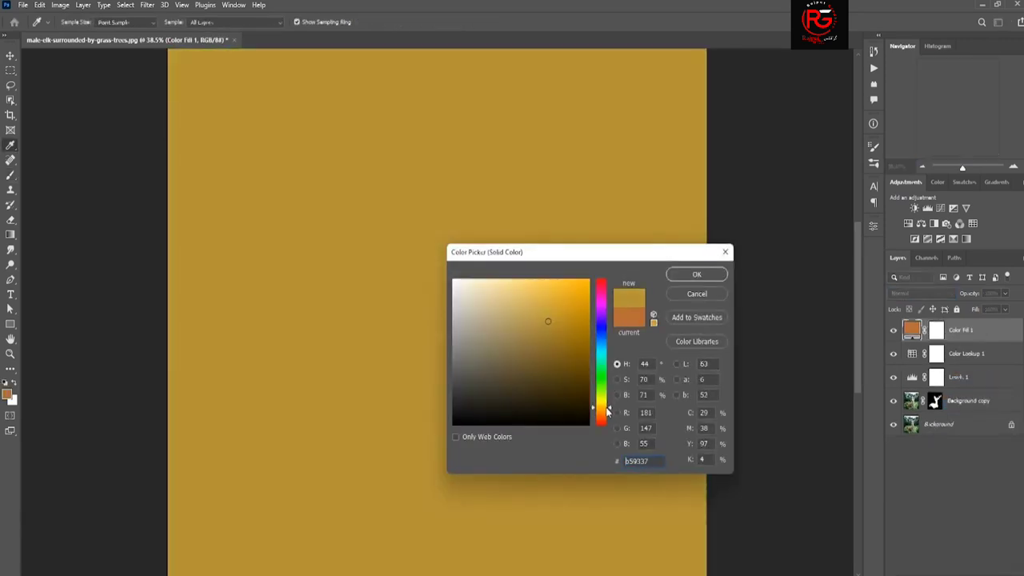
pyautogui.click(518, 322)
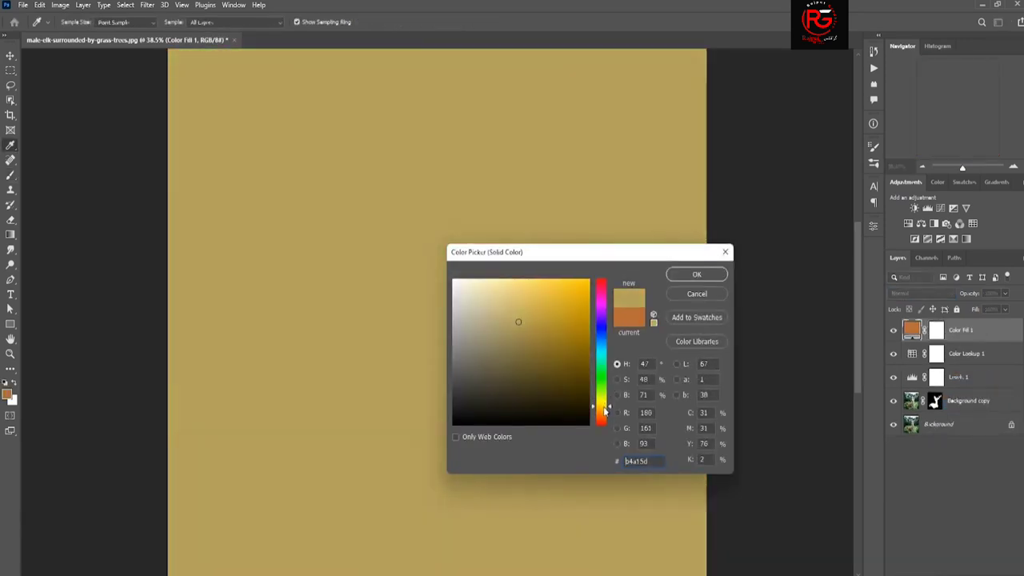
pyautogui.moveTo(604, 403); pyautogui.dragTo(606, 410)
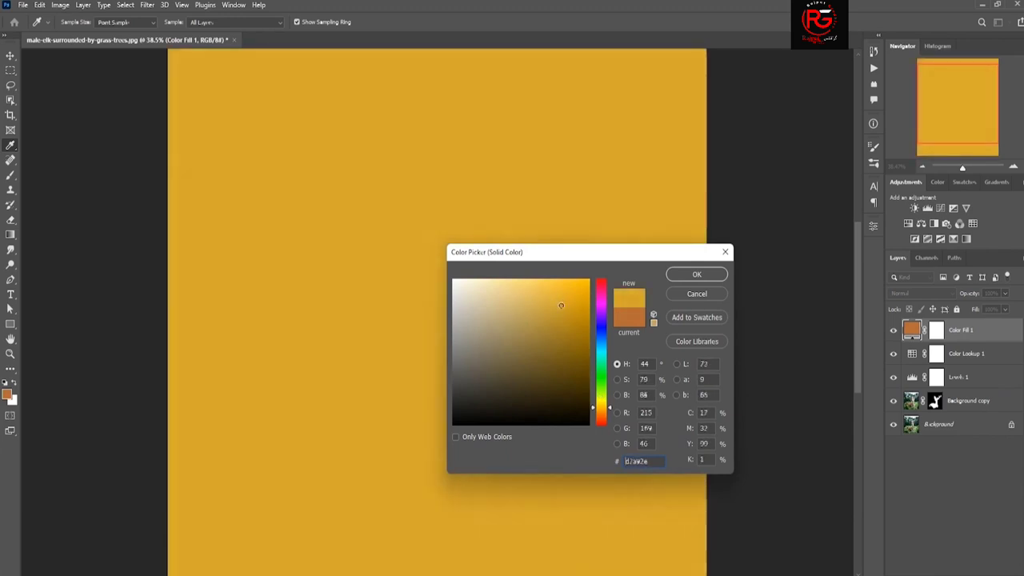
pyautogui.moveTo(564, 307); pyautogui.dragTo(565, 293)
pyautogui.click(697, 274)
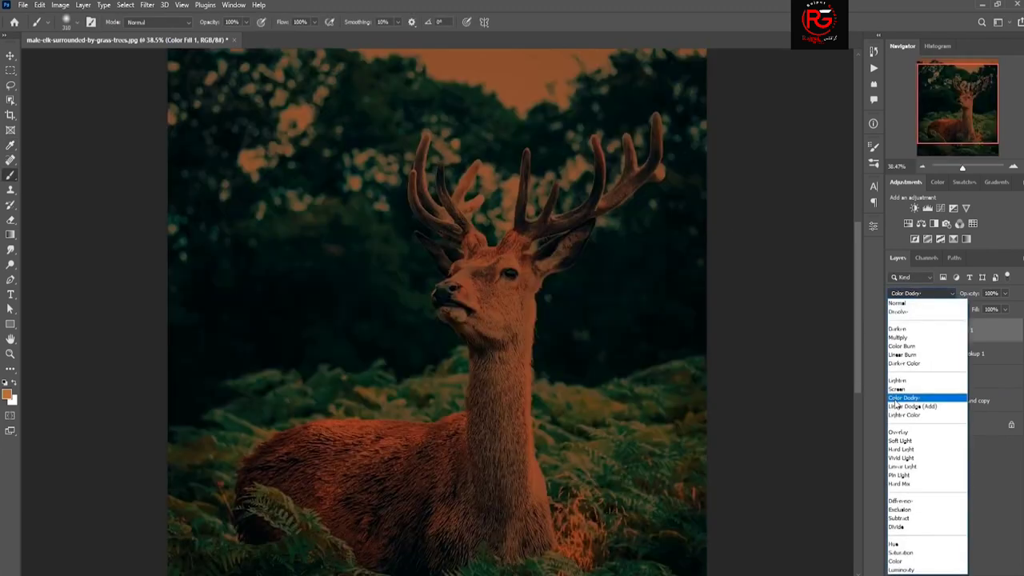
# Set the fill to Color Dodge and mask it to the antlers using the Alpha 1 channel
pyautogui.click(906, 398)
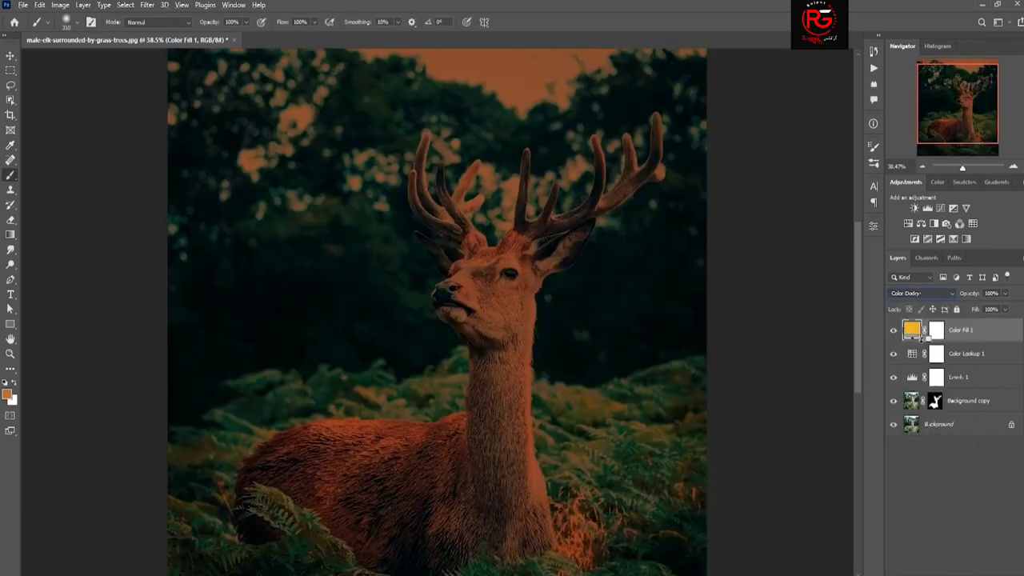
pyautogui.click(926, 257)
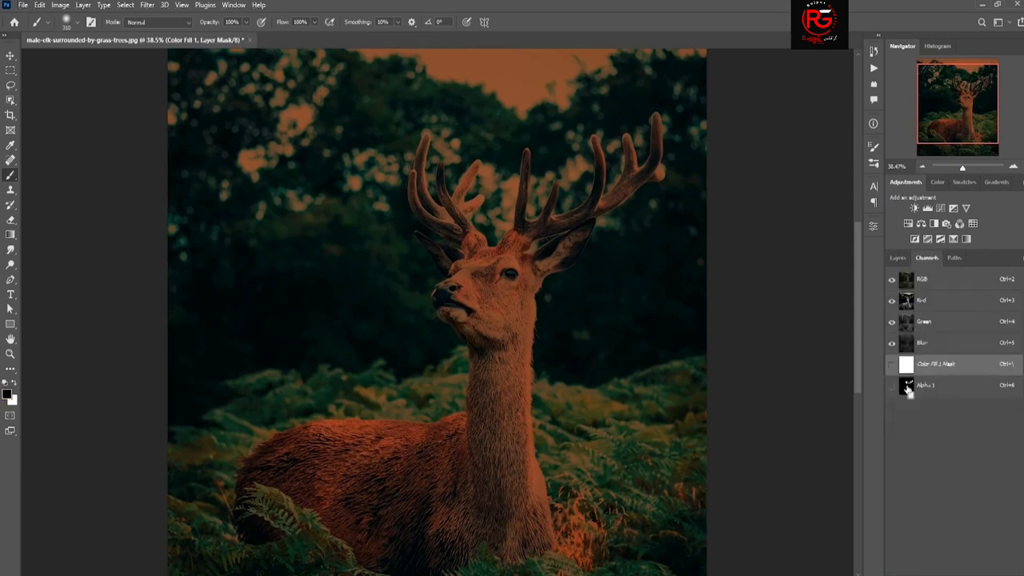
pyautogui.keyDown('ctrl'); pyautogui.click(905, 384); pyautogui.keyUp('ctrl')
pyautogui.click(1010, 571)
pyautogui.click(464, 223)
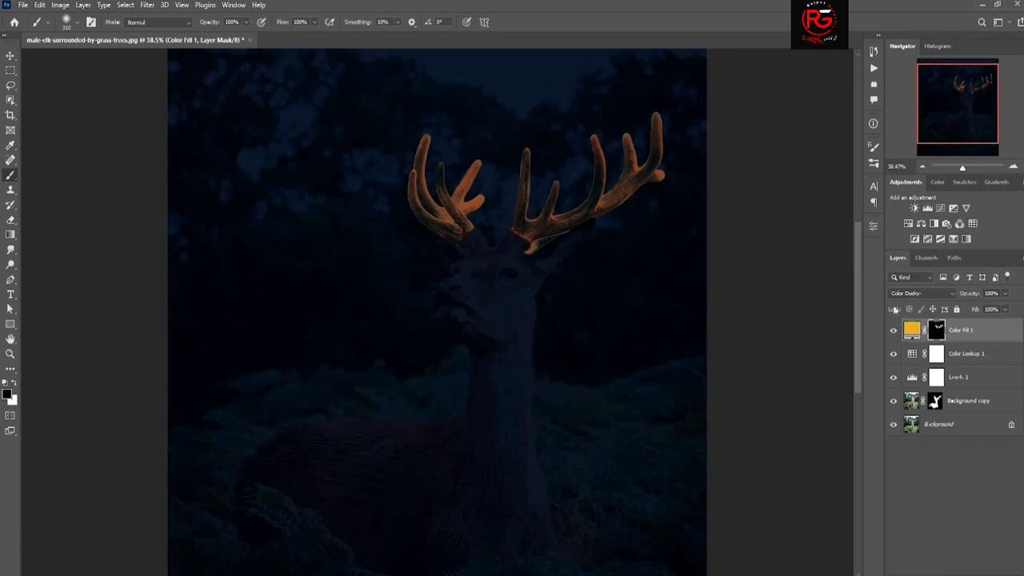
# Reopen the Color Fill 1 colour picker and shift the fill toward yellow
pyautogui.keyDown('alt'); pyautogui.rightClick(524, 347); pyautogui.keyUp('alt')
pyautogui.doubleClick(911, 330)
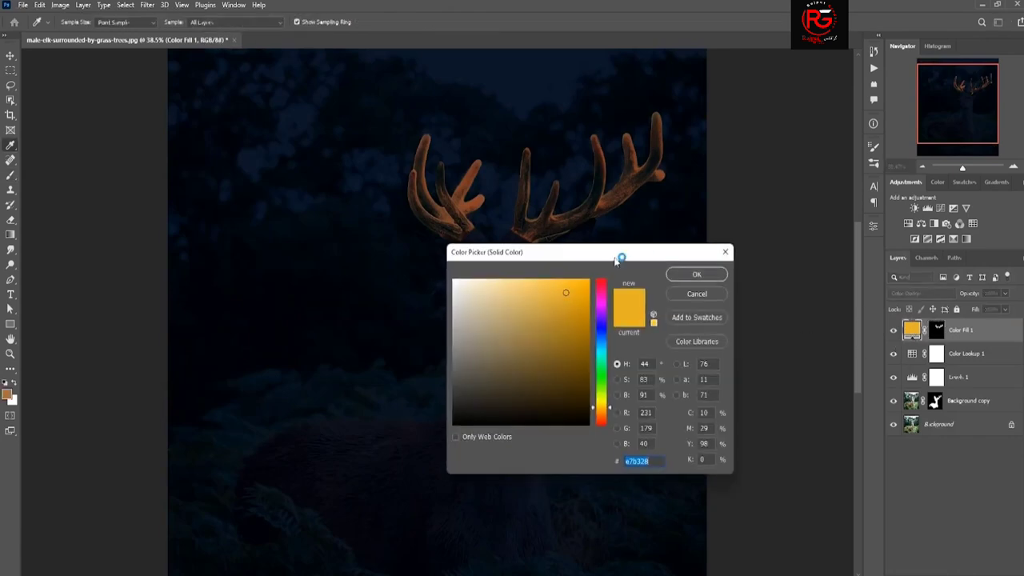
pyautogui.moveTo(616, 258)
pyautogui.mouseDown()
pyautogui.moveTo(582, 339)
pyautogui.moveTo(511, 366)
pyautogui.moveTo(519, 361)
pyautogui.mouseUp()
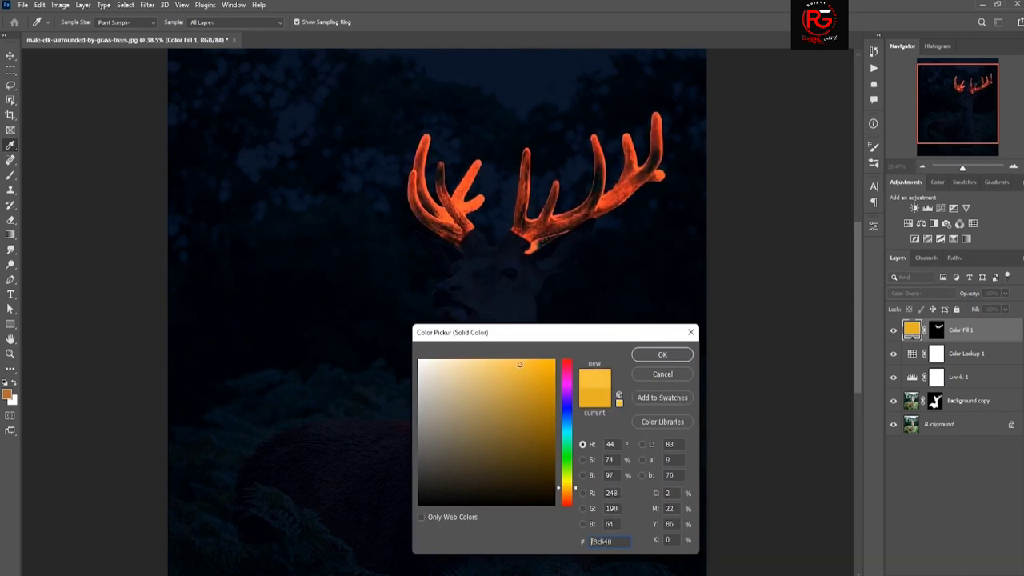
pyautogui.moveTo(566, 490); pyautogui.dragTo(573, 488)
pyautogui.click(663, 357)
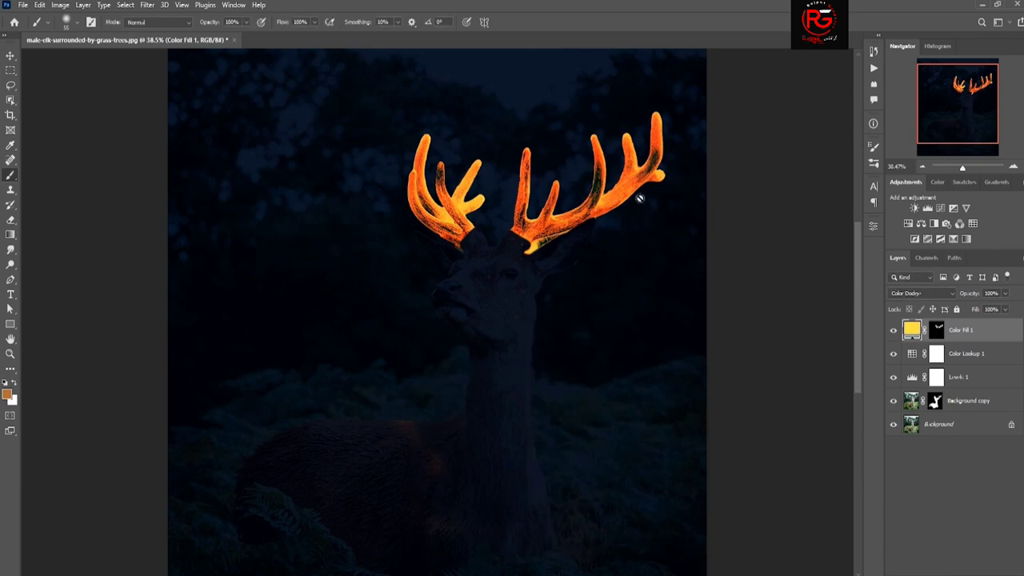
# Keep Color Dodge blending and brighten the fill to a stronger yellow
pyautogui.scroll(-2, 640, 198)
pyautogui.click(920, 292)
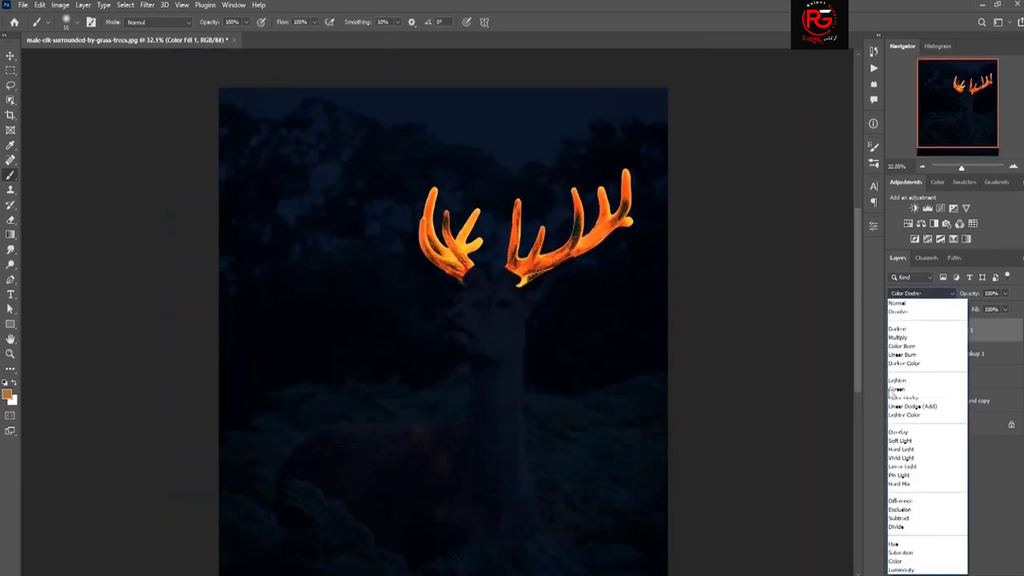
pyautogui.click(904, 398)
pyautogui.doubleClick(911, 330)
pyautogui.moveTo(524, 372); pyautogui.dragTo(520, 362)
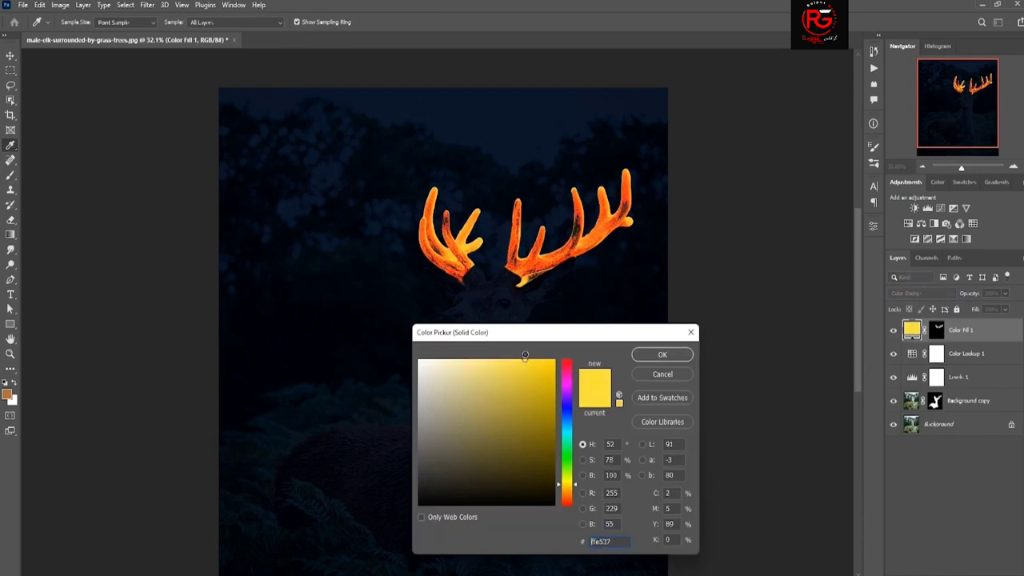
# Confirm the brighter yellow Color Fill 1 and toggle its mask off and on to compare
pyautogui.click(655, 355)
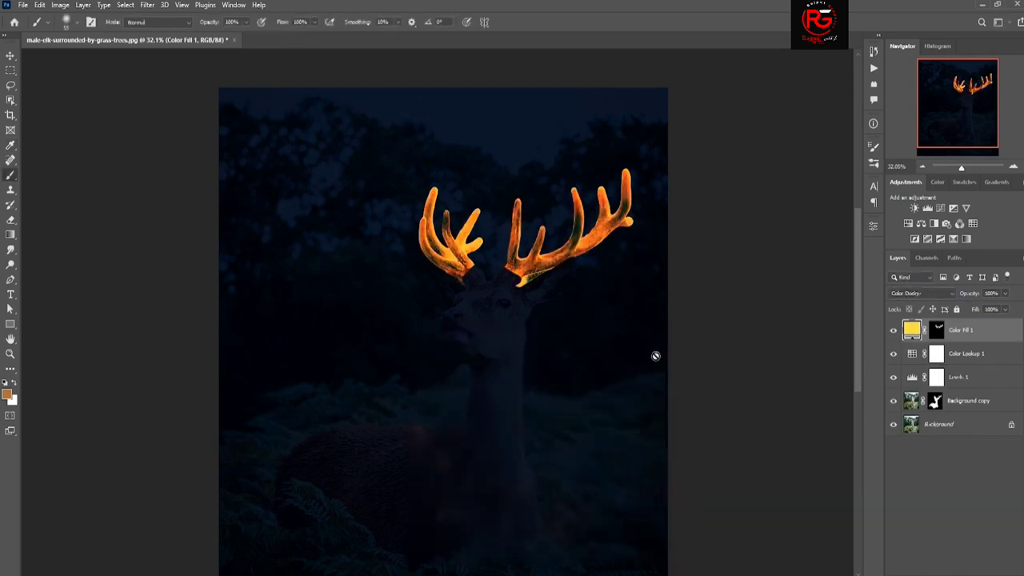
pyautogui.keyDown('shift'); pyautogui.click(938, 333); pyautogui.keyUp('shift')
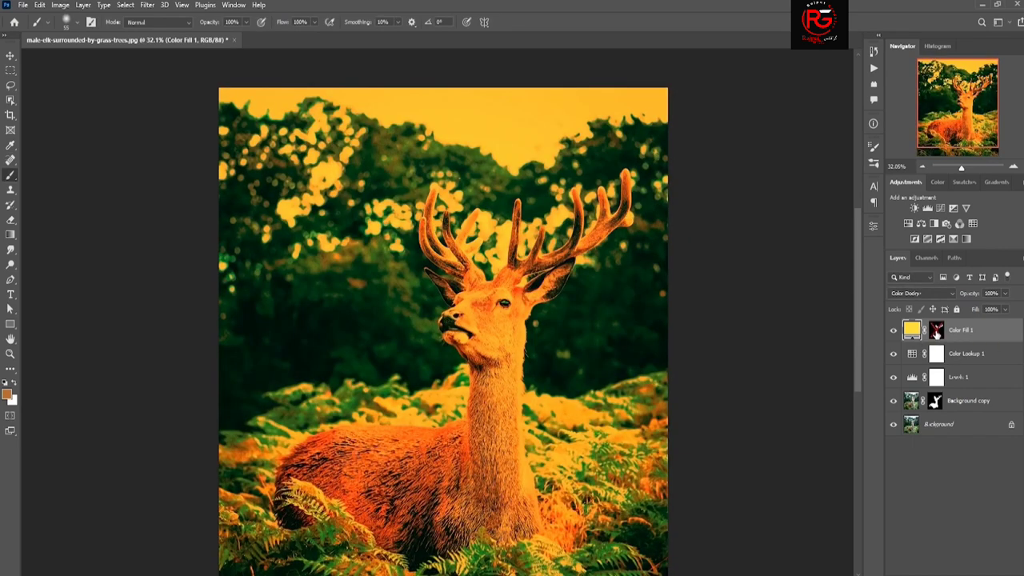
pyautogui.keyDown('shift'); pyautogui.click(937, 332); pyautogui.keyUp('shift')
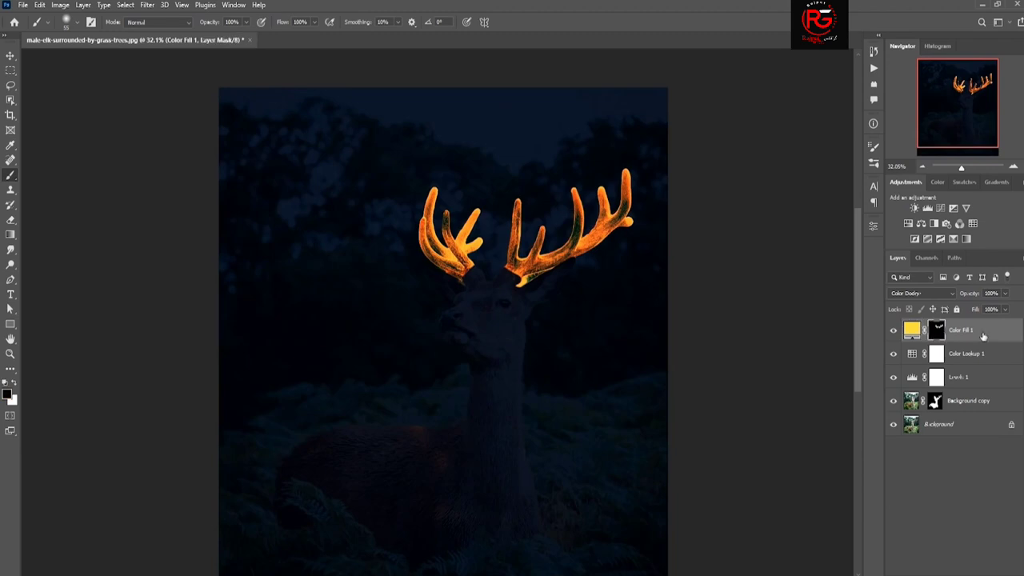
pyautogui.scroll(5, 492, 226)
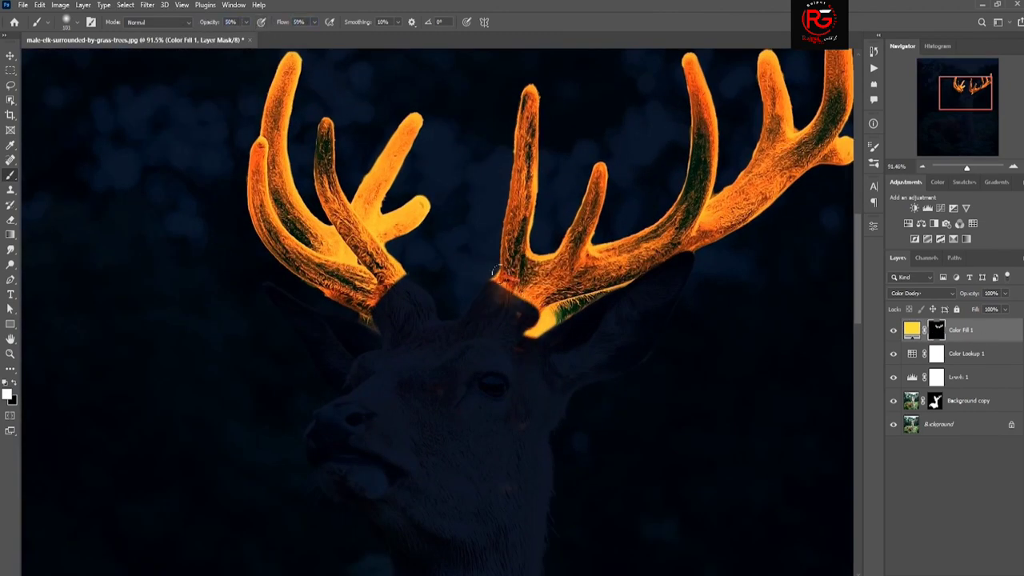
# Set black as the paint colour with brush opacity and flow at 100%
pyautogui.press('x')
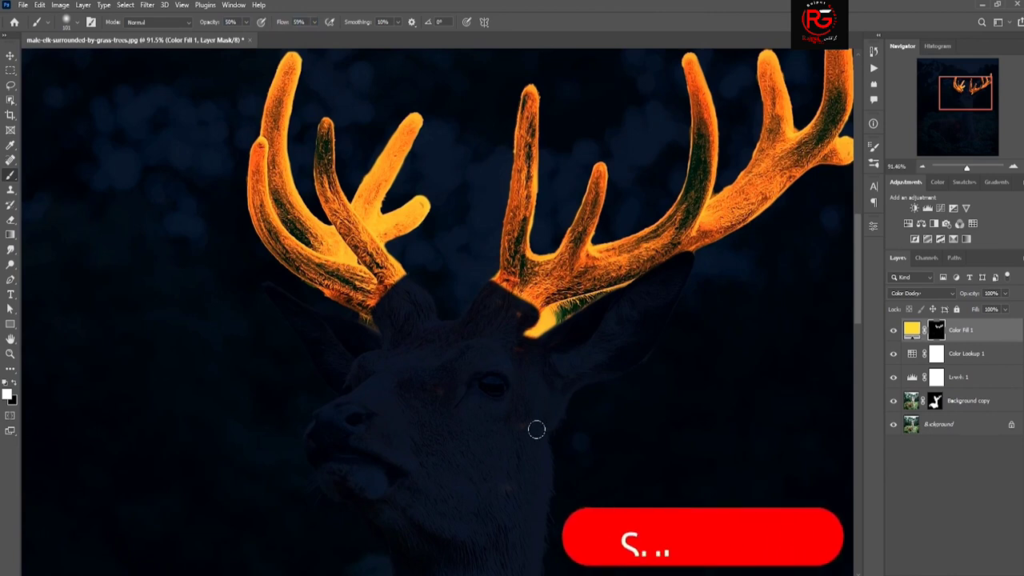
pyautogui.press('0')
pyautogui.hotkey('shift', '0')
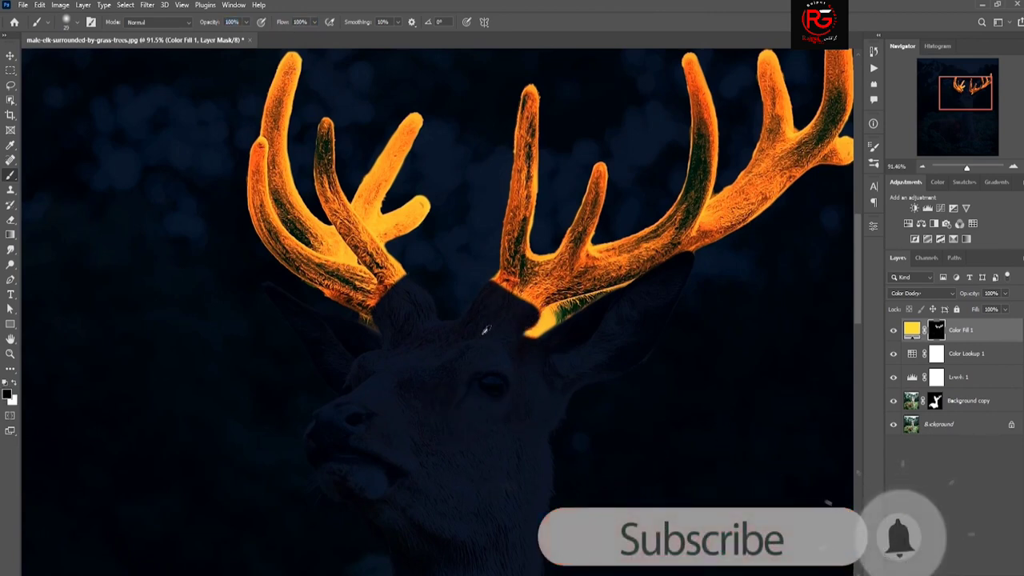
pyautogui.scroll(-5, 488, 332)
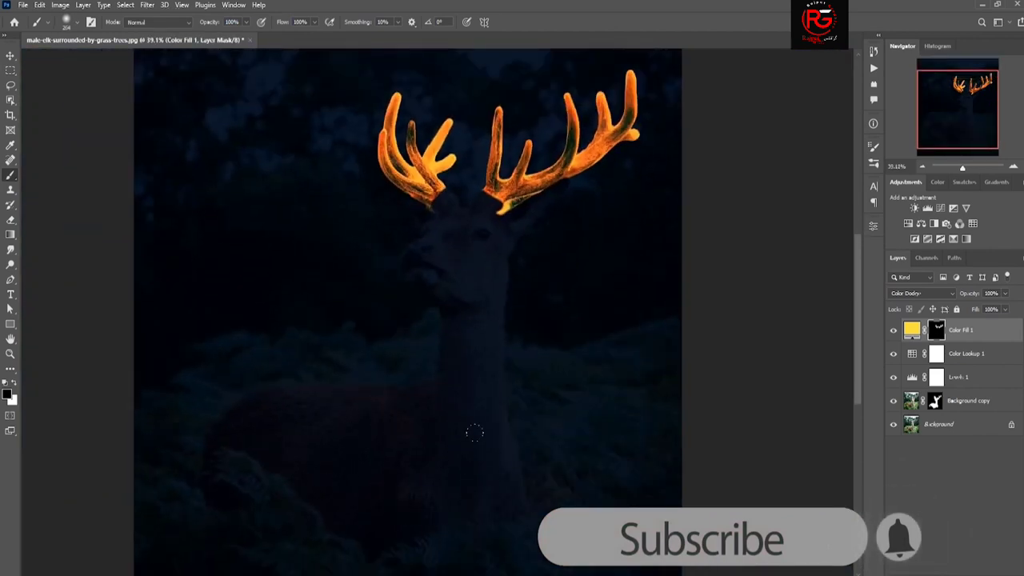
pyautogui.scroll(5, 480, 200)
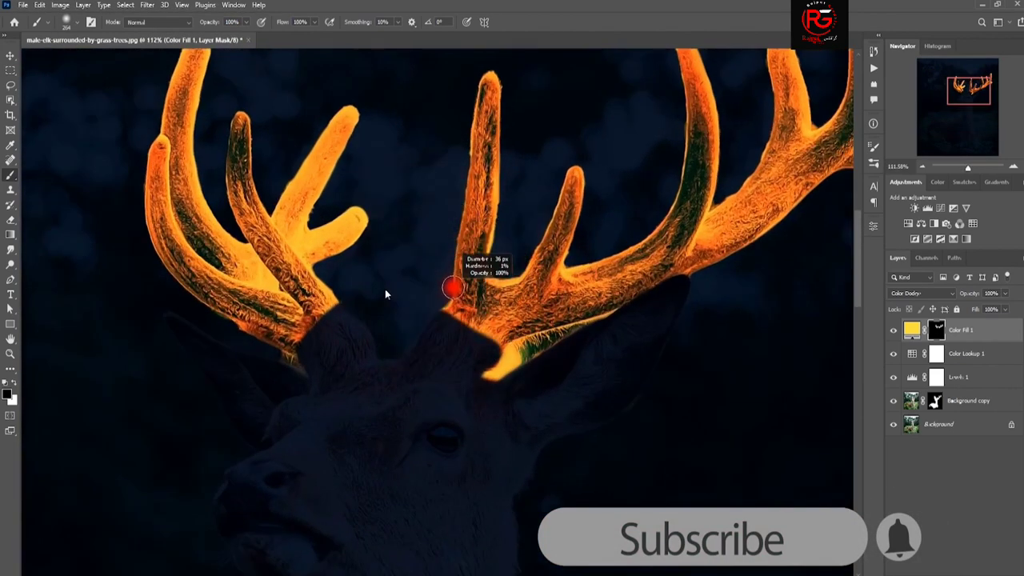
# Load the antler glow mask, lasso the deer's head, and add the Background copy cutout mask
pyautogui.keyDown('ctrl'); pyautogui.click(942, 335); pyautogui.keyUp('ctrl')
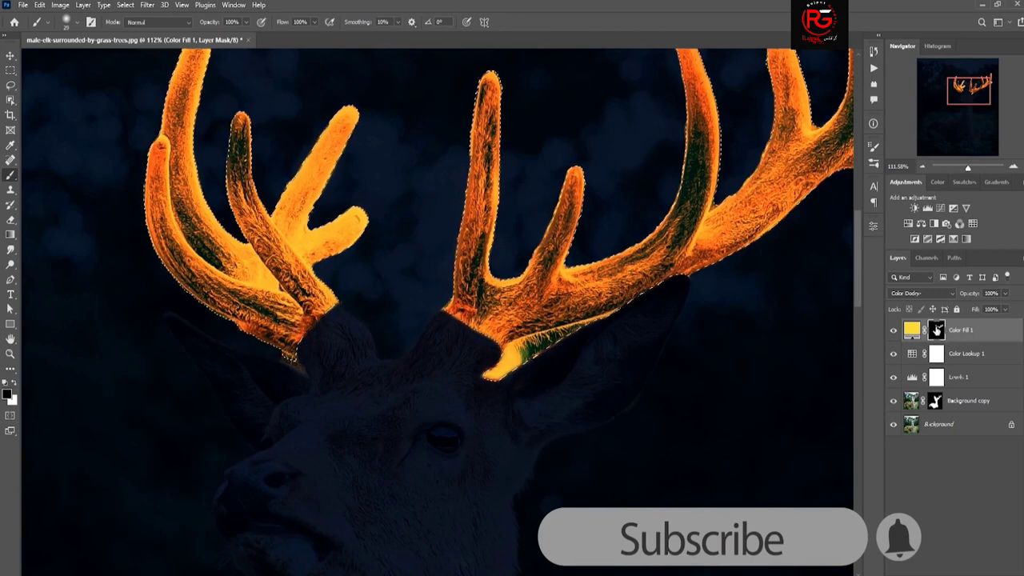
pyautogui.press('l')
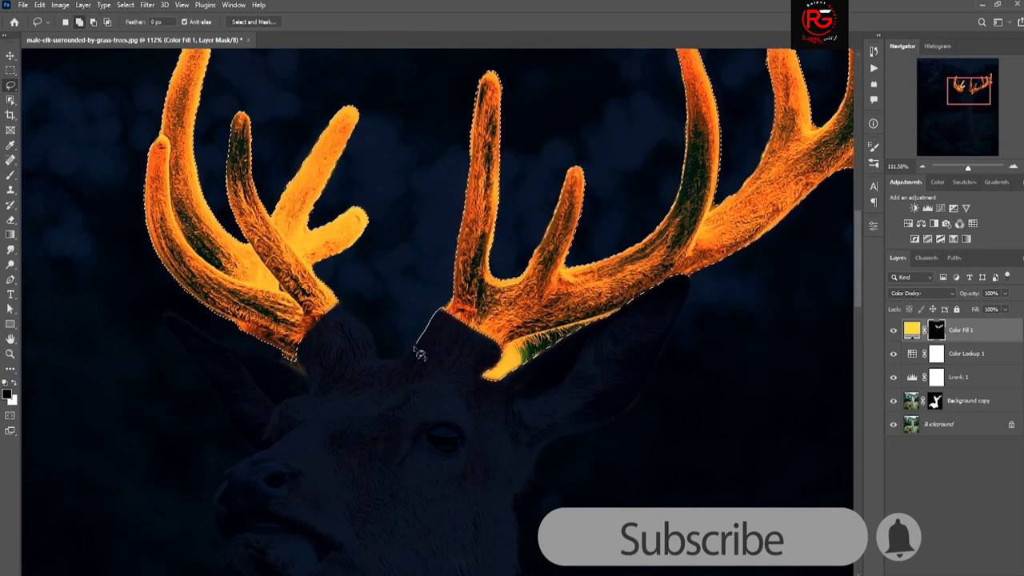
pyautogui.moveTo(496, 400); pyautogui.dragTo(498, 390)
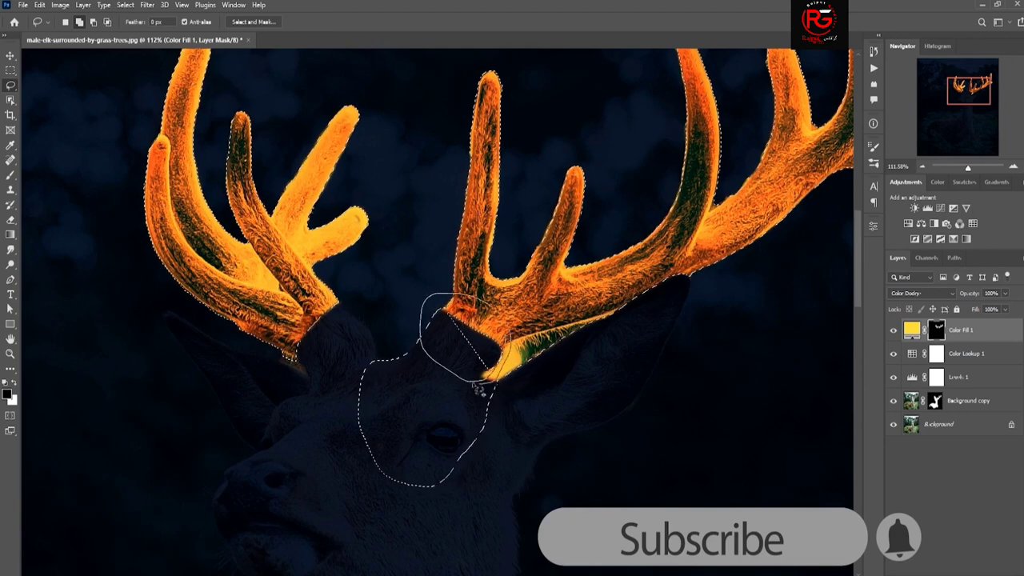
pyautogui.keyDown('ctrl'); pyautogui.click(936, 401); pyautogui.keyUp('ctrl')
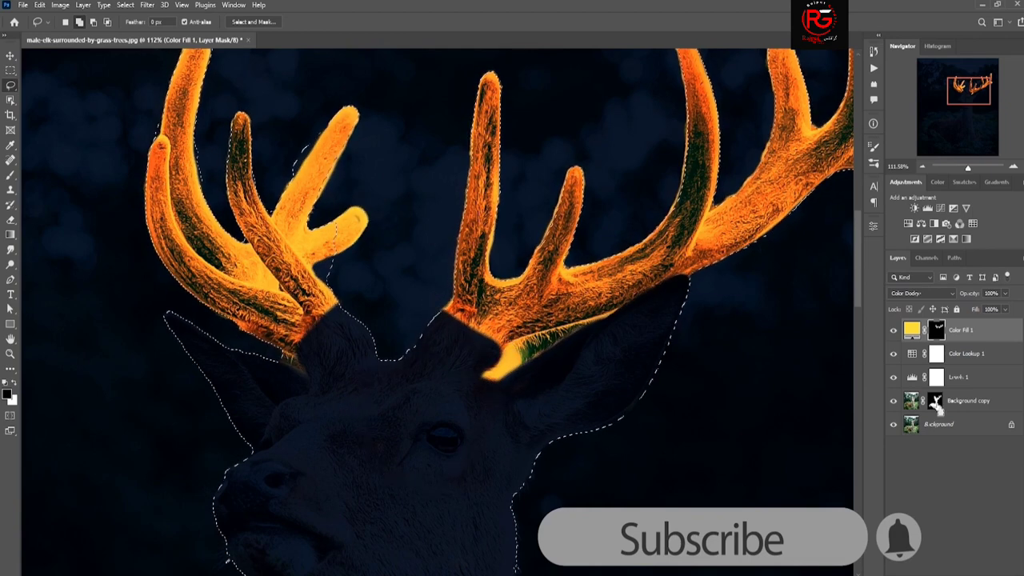
# Hide glow at the right antler base and paint white glow over the left antler base
pyautogui.press('b')
pyautogui.scroll(2, 491, 316)
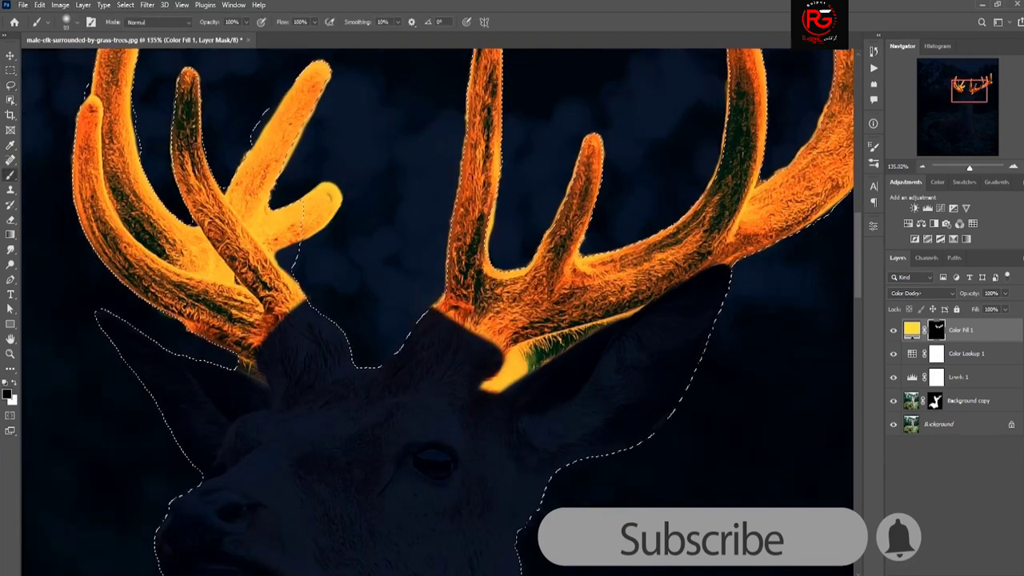
pyautogui.moveTo(448, 302)
pyautogui.mouseDown()
pyautogui.moveTo(436, 285)
pyautogui.moveTo(402, 280)
pyautogui.mouseUp()
pyautogui.press('x')
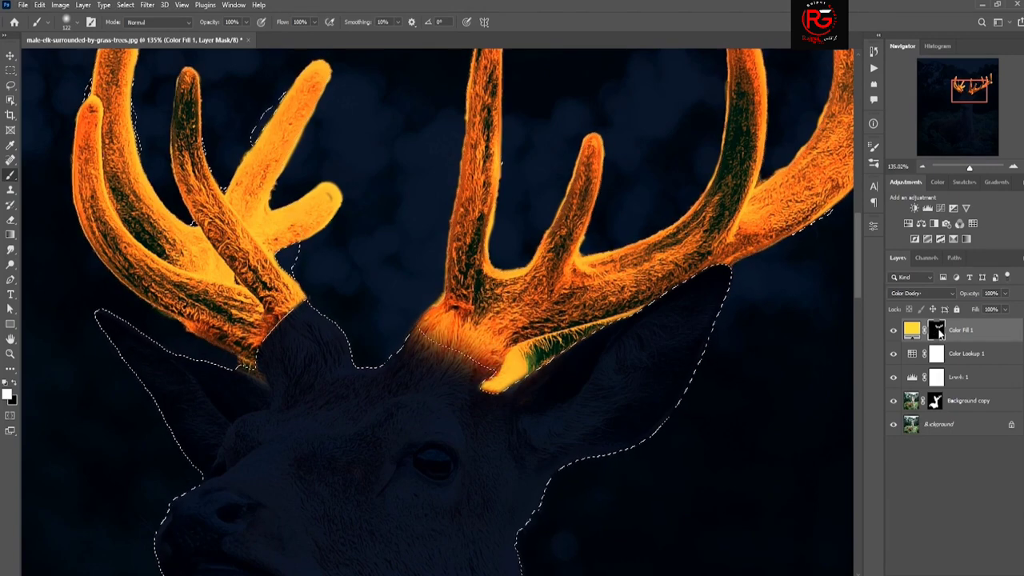
pyautogui.moveTo(264, 344); pyautogui.dragTo(312, 327)
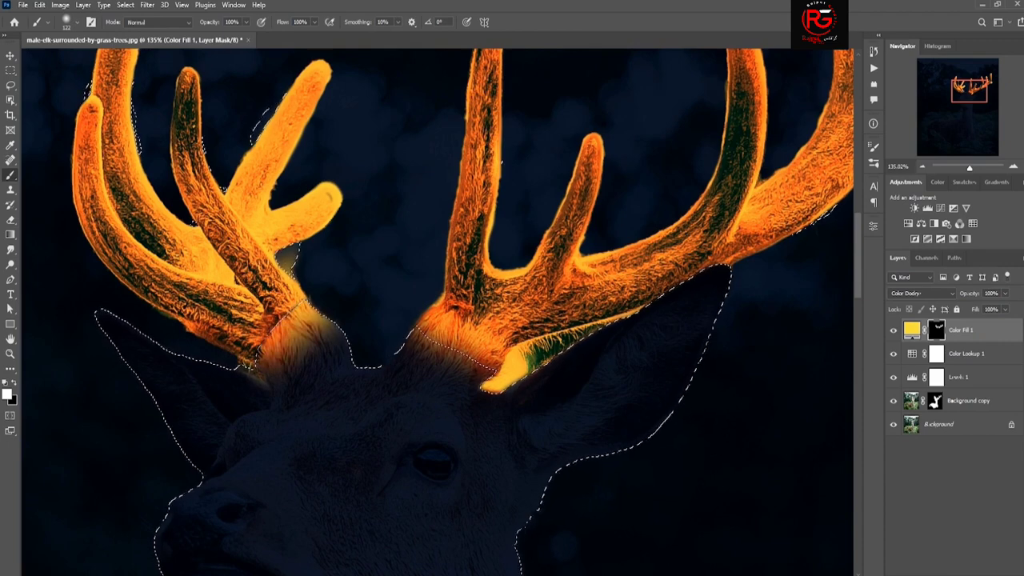
pyautogui.moveTo(264, 364); pyautogui.dragTo(328, 344)
# Drop the brush to 42% opacity and 61% flow, then paint glow across the forehead
pyautogui.press('6')
pyautogui.press('9')
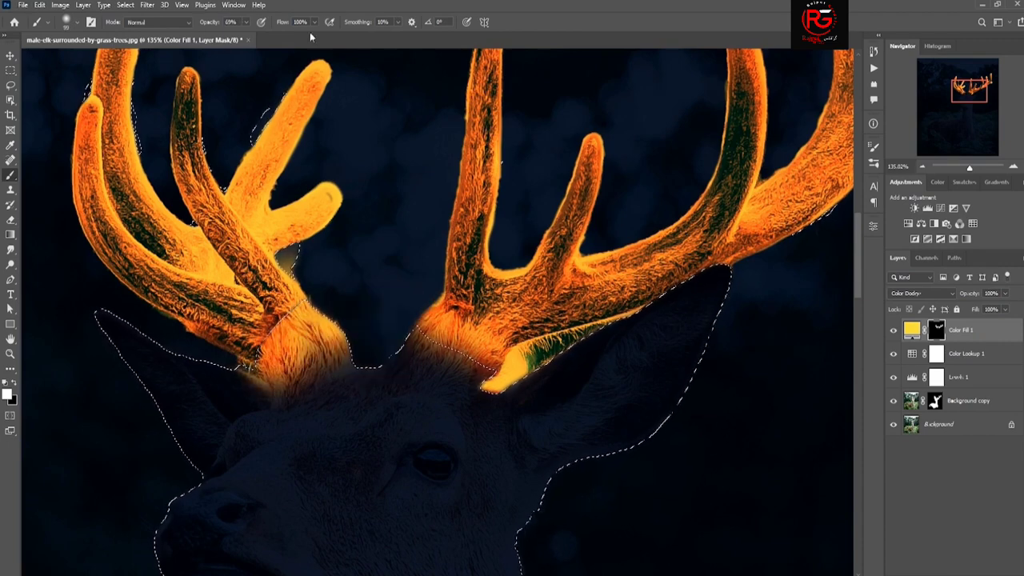
pyautogui.hotkey('ctrl', '-')
pyautogui.press('4')
pyautogui.press('2')
pyautogui.hotkey('shift', '6')
pyautogui.hotkey('shift', '1')
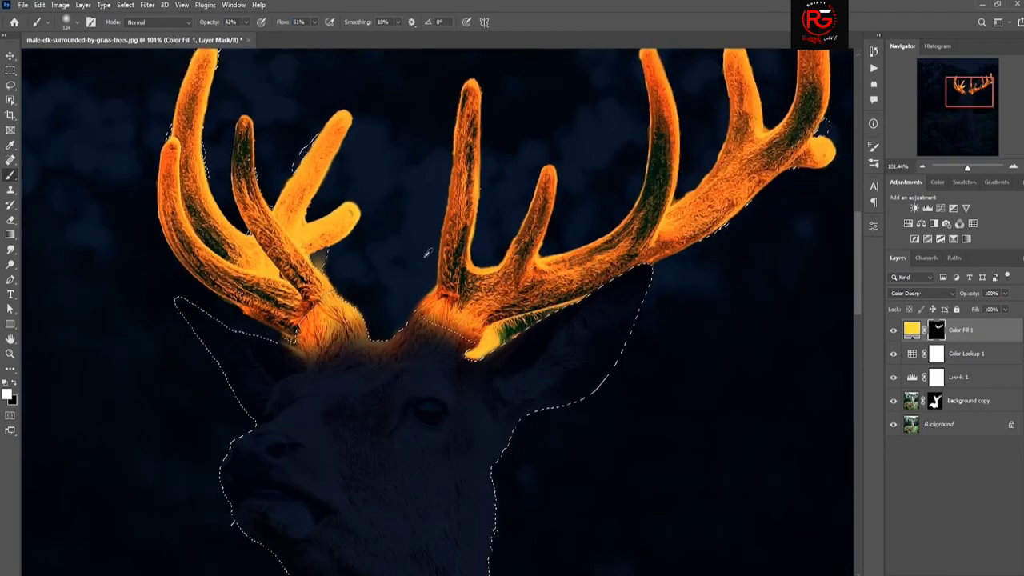
pyautogui.click(370, 383)
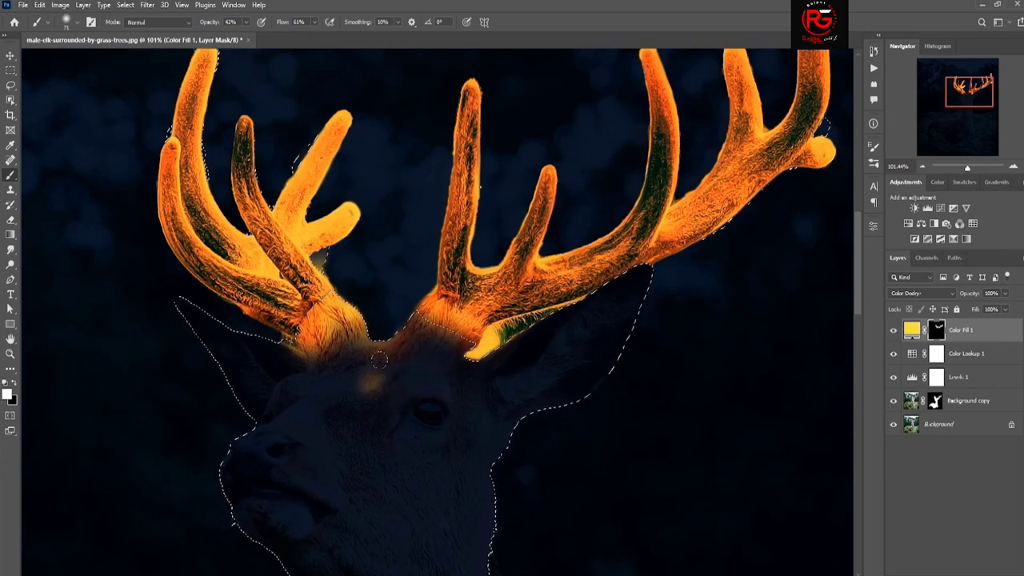
pyautogui.moveTo(379, 361); pyautogui.dragTo(502, 412)
# Redo the face glow, extending it from the forehead down toward the nose
pyautogui.scroll(-2, 528, 368)
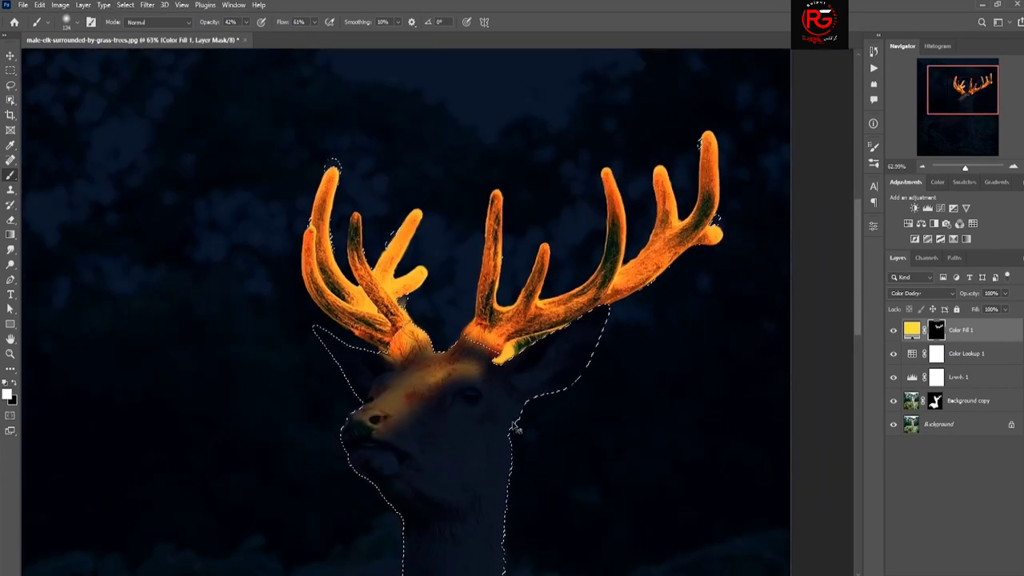
pyautogui.hotkey('ctrl', 'z')
pyautogui.hotkey('ctrl', 'z')
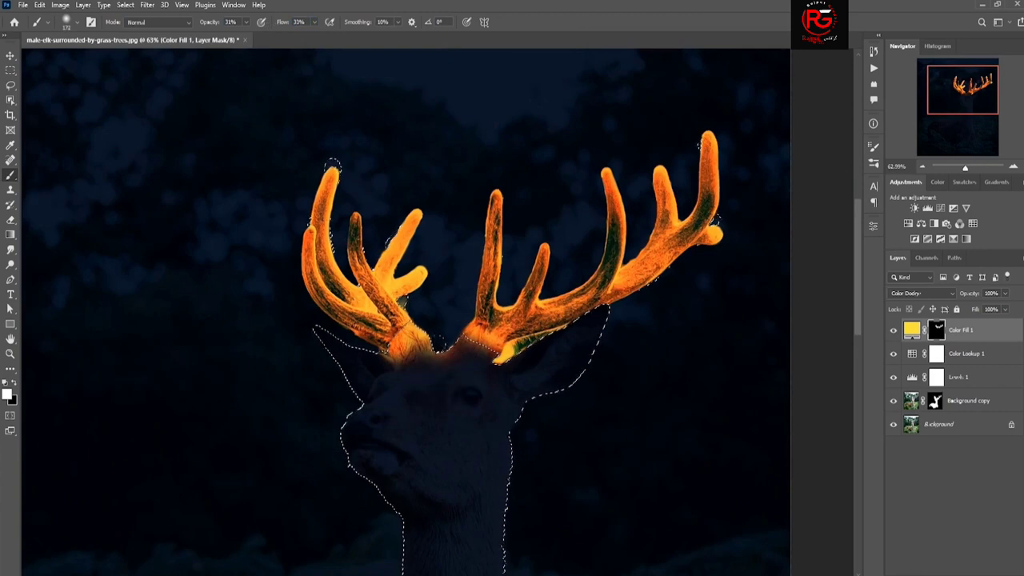
pyautogui.moveTo(448, 372); pyautogui.dragTo(364, 420)
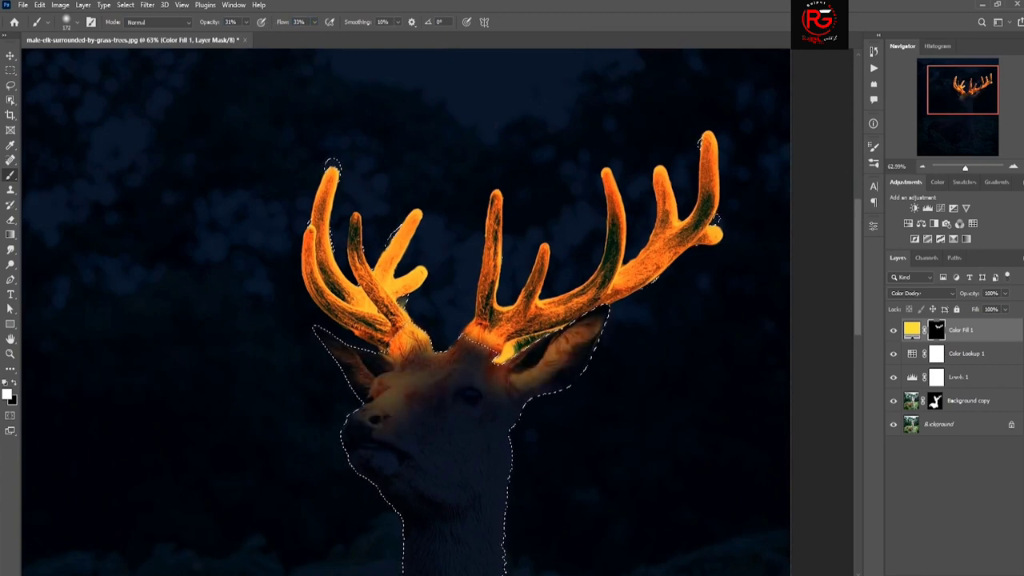
pyautogui.moveTo(456, 372)
pyautogui.mouseDown()
pyautogui.moveTo(392, 400)
pyautogui.moveTo(328, 408)
pyautogui.mouseUp()
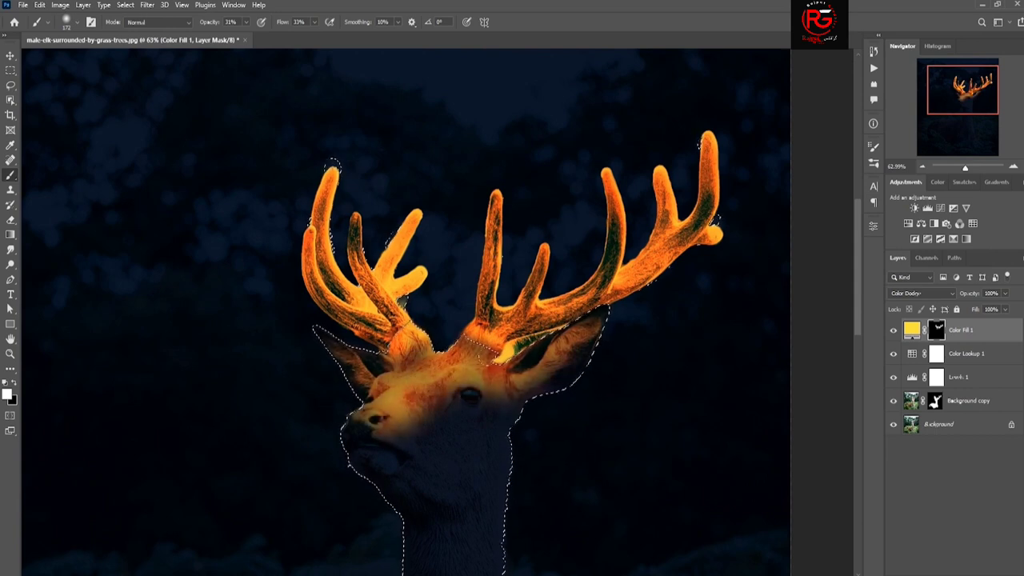
pyautogui.moveTo(407, 431); pyautogui.dragTo(432, 472)
pyautogui.scroll(-2, 432, 472)
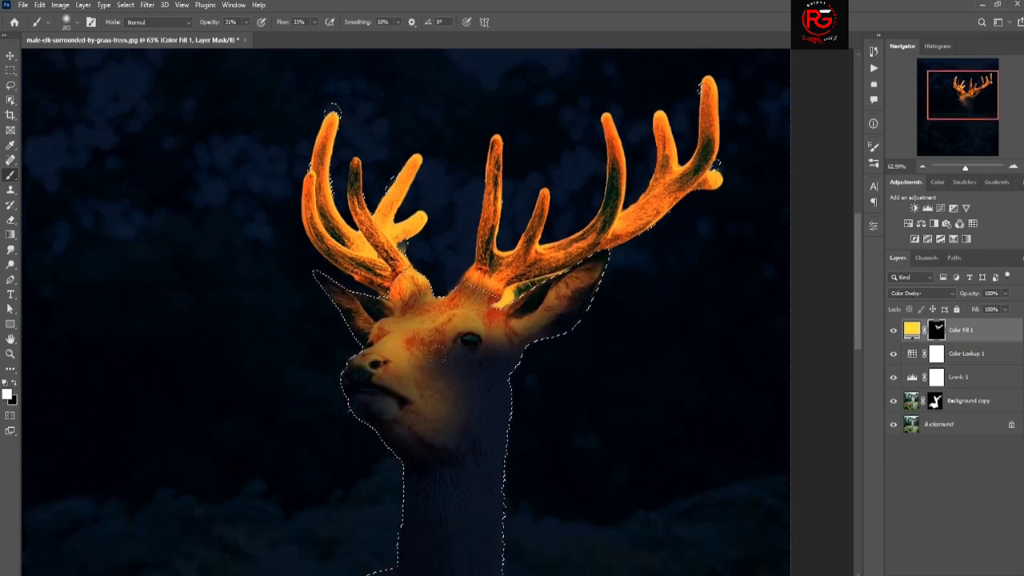
pyautogui.scroll(-1, 448, 400)
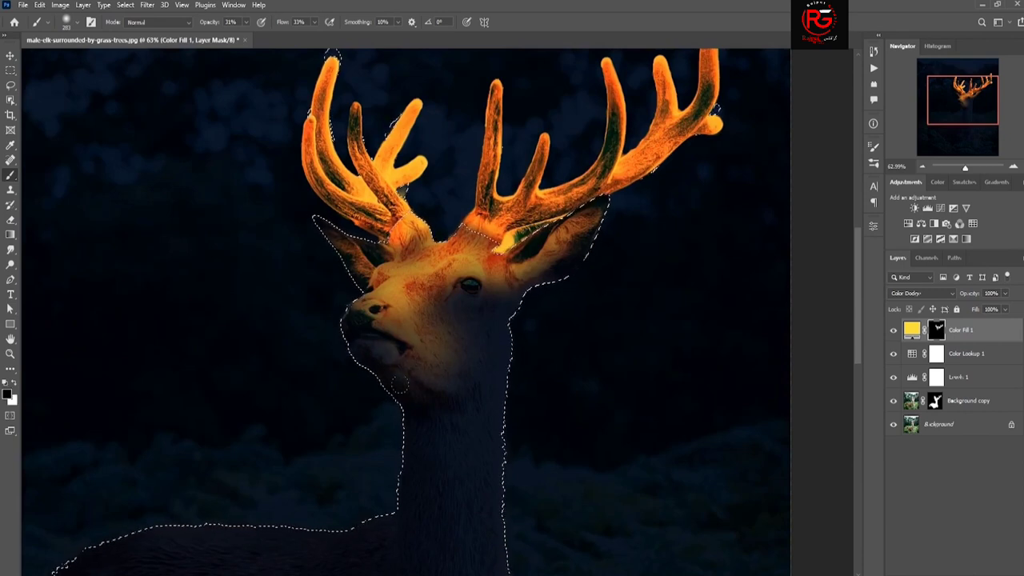
# Paint the glow out under the eye with black
pyautogui.press('x')
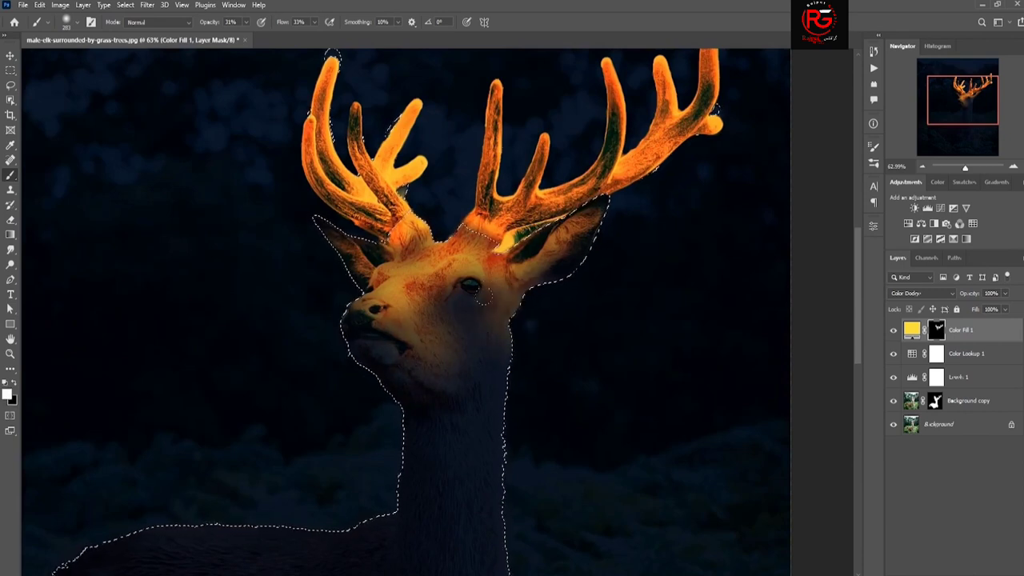
pyautogui.press('x')
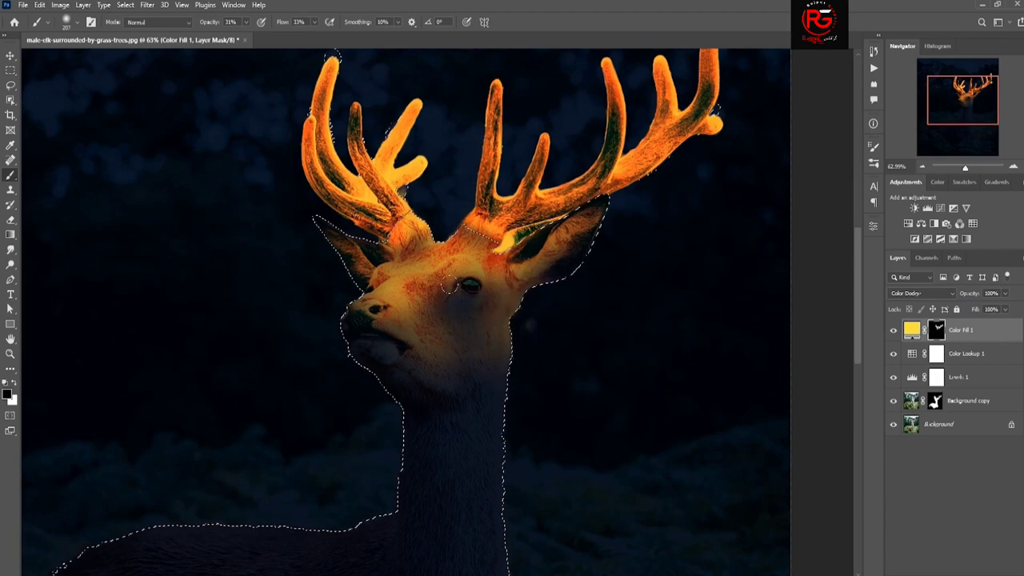
pyautogui.moveTo(468, 308); pyautogui.dragTo(465, 313)
pyautogui.scroll(-3, 466, 313)
pyautogui.scroll(3, 512, 296)
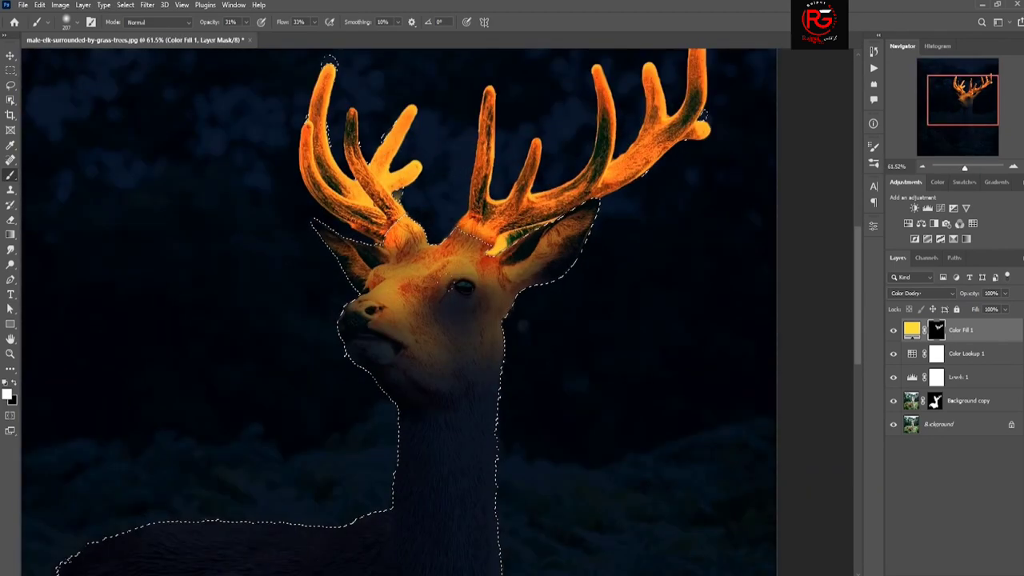
pyautogui.scroll(-3, 495, 288)
# With a smaller white brush, brighten the glow over the ear and neck's right edge
pyautogui.press('x')
pyautogui.scroll(3, 520, 188)
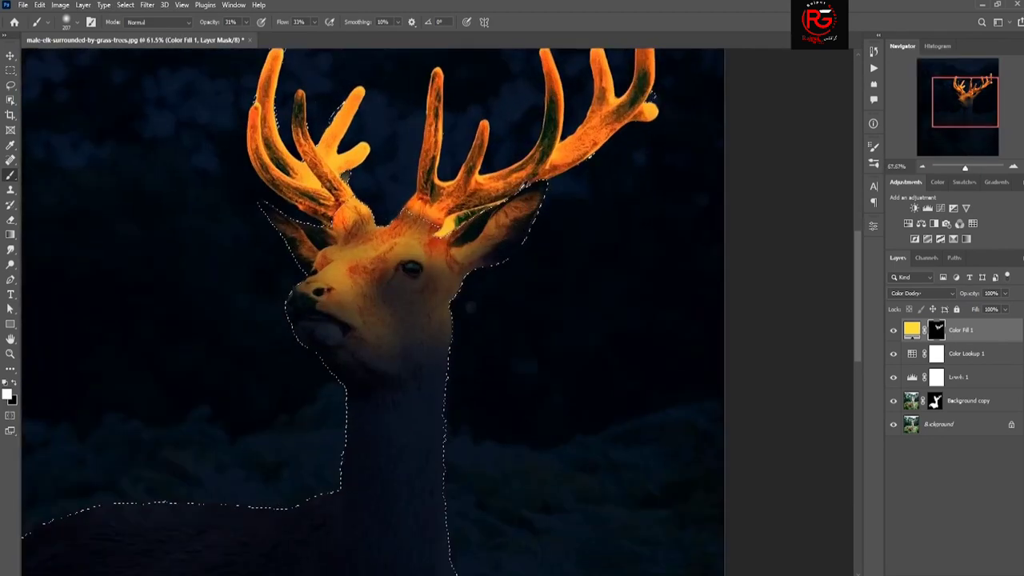
pyautogui.press('[')
pyautogui.press('[')
pyautogui.press('[')
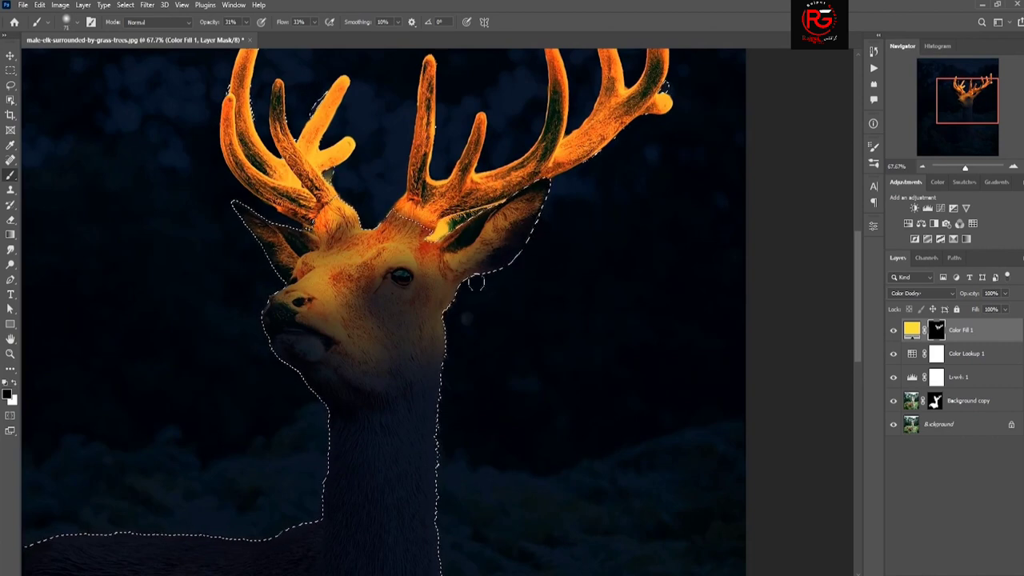
pyautogui.press('x')
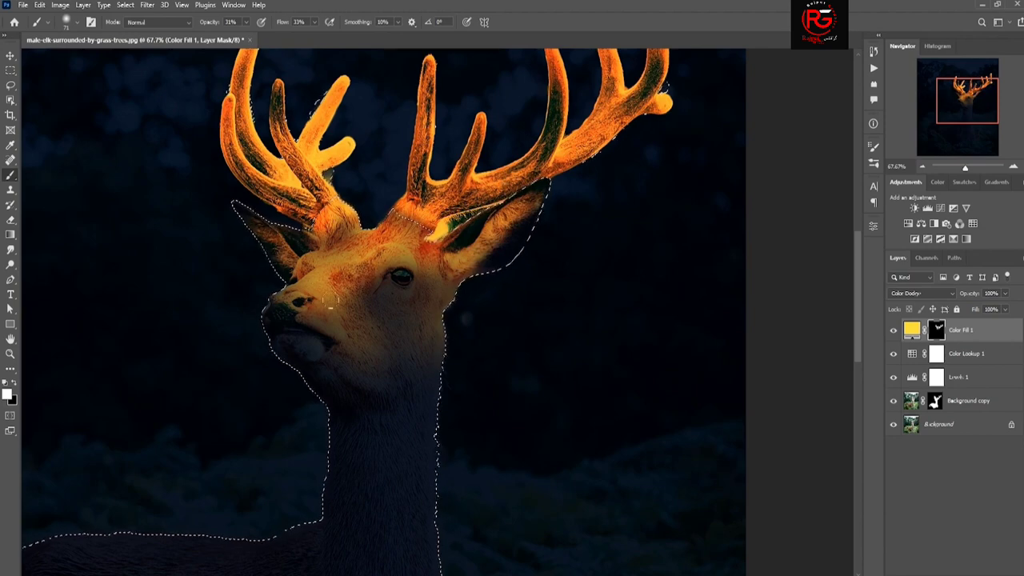
pyautogui.scroll(-2, 296, 303)
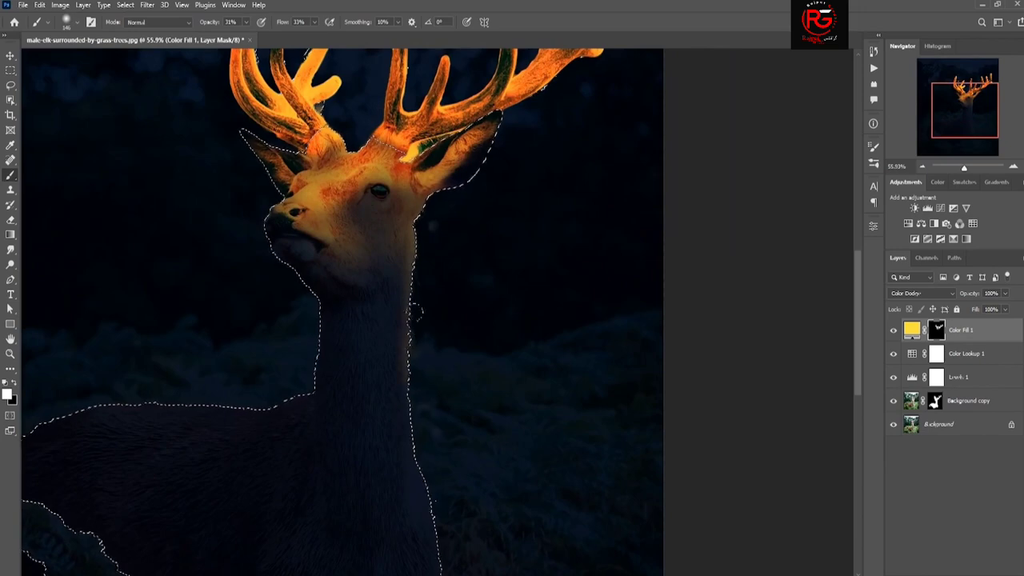
pyautogui.moveTo(416, 227); pyautogui.dragTo(387, 369)
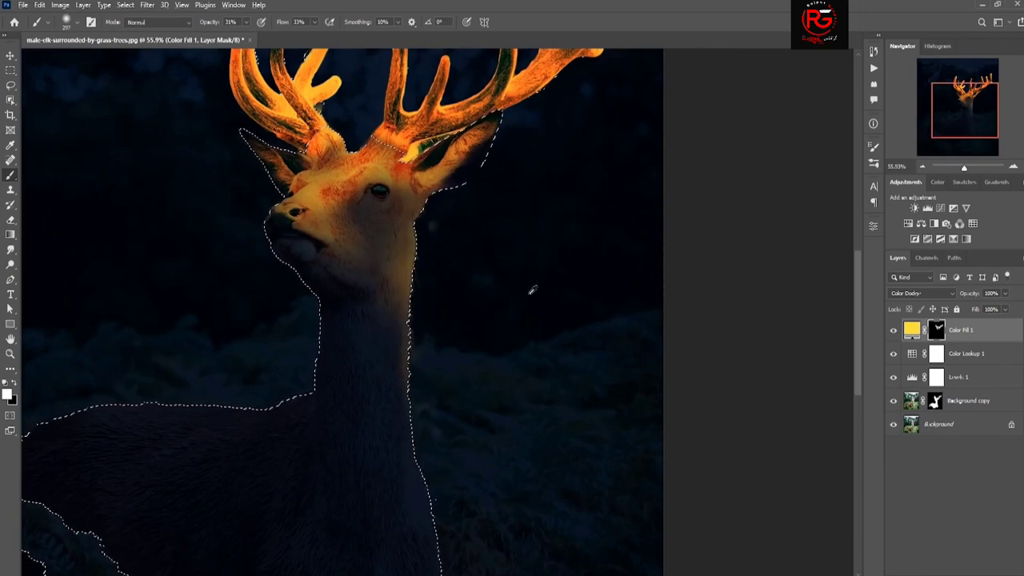
# Set the brush to about 105 px and 40% flow, and tone down the glow along the back
pyautogui.scroll(1, 387, 311)
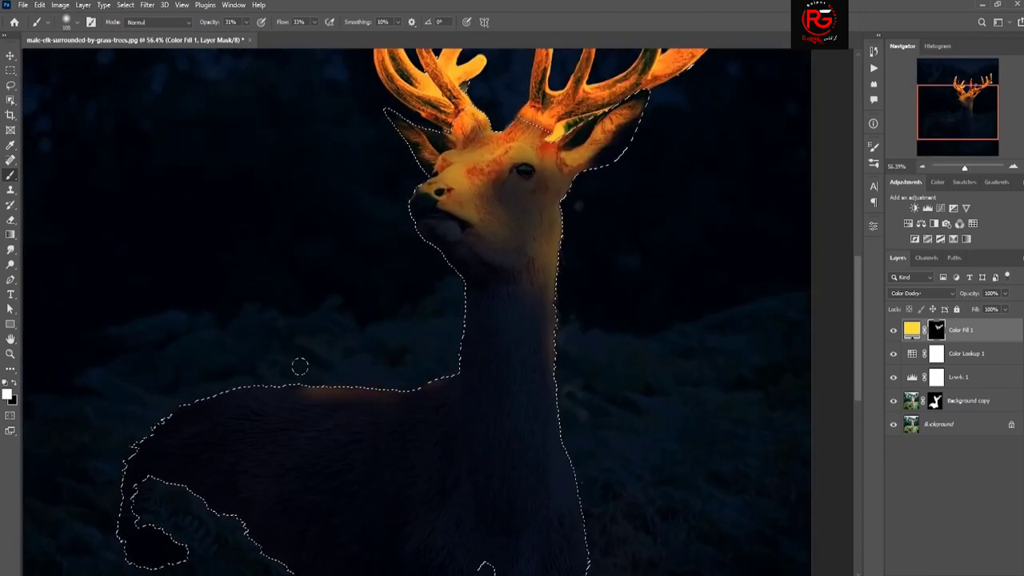
pyautogui.moveTo(357, 384)
pyautogui.mouseDown()
pyautogui.moveTo(359, 394)
pyautogui.moveTo(408, 379)
pyautogui.mouseUp()
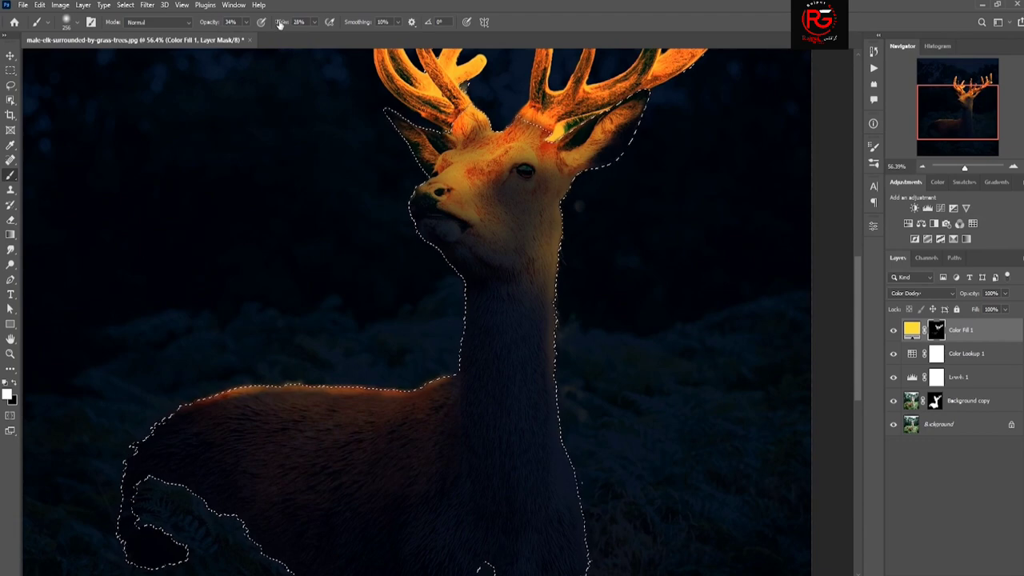
pyautogui.moveTo(279, 24); pyautogui.dragTo(317, 392)
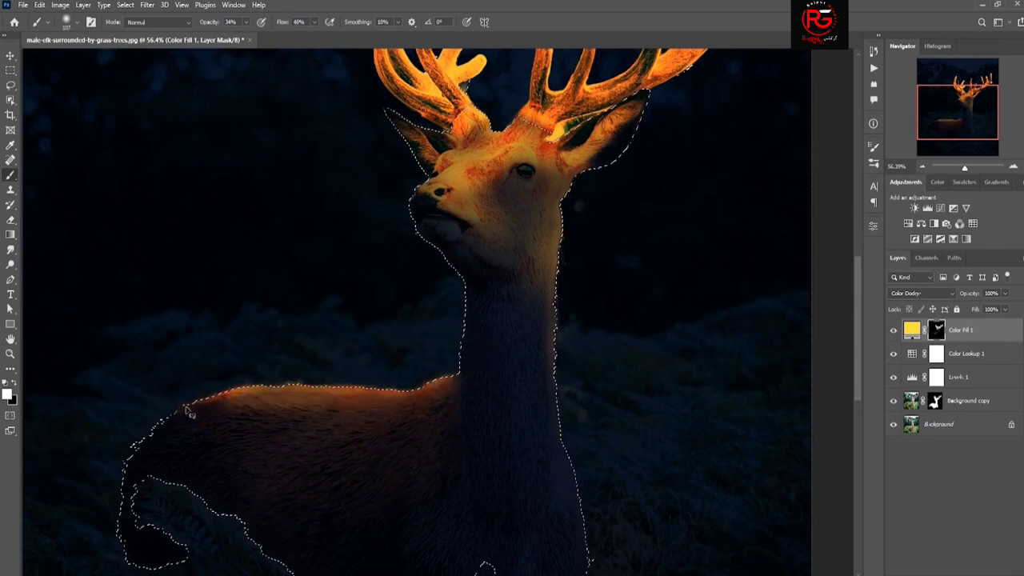
pyautogui.moveTo(392, 381); pyautogui.dragTo(367, 381)
# Drop the current selection, then reload the deer's outline as a selection
pyautogui.scroll(-3, 371, 308)
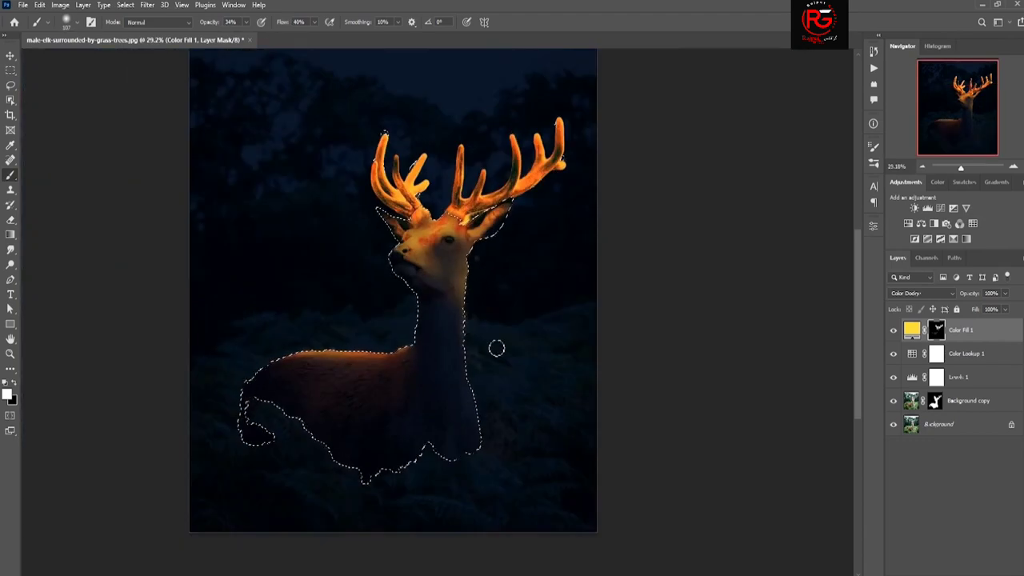
pyautogui.scroll(3, 491, 347)
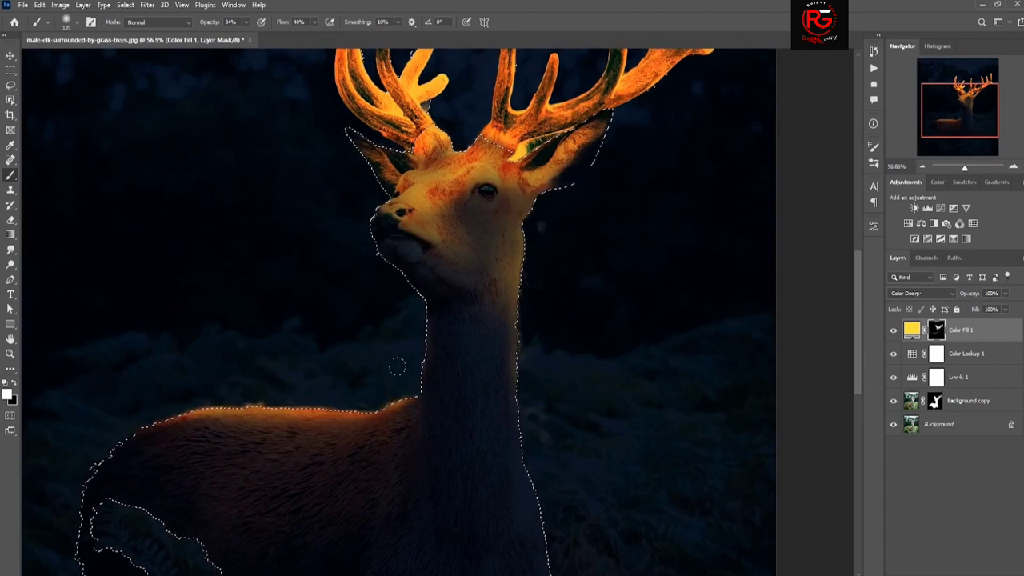
pyautogui.scroll(-2, 404, 324)
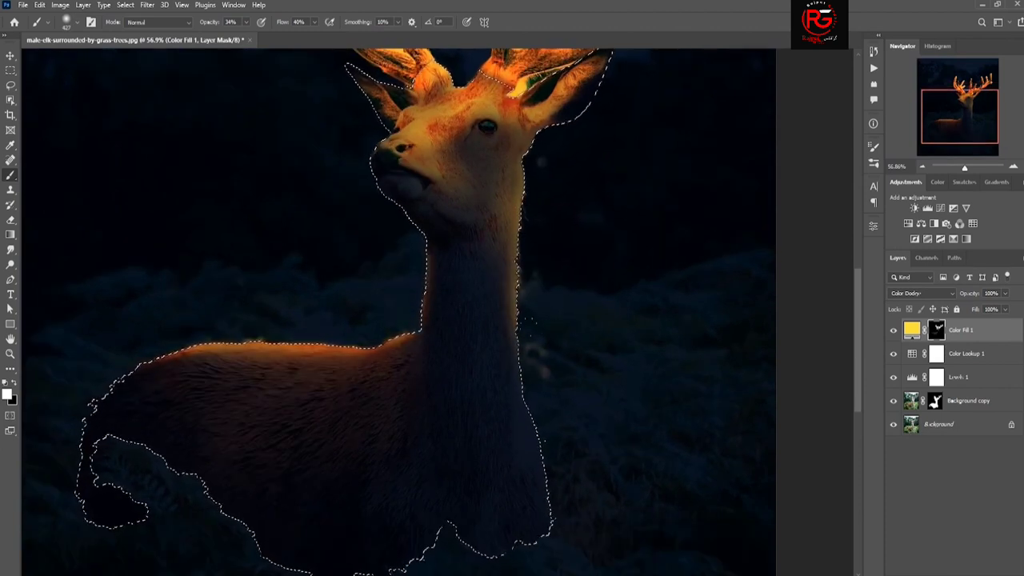
pyautogui.scroll(-2, 458, 320)
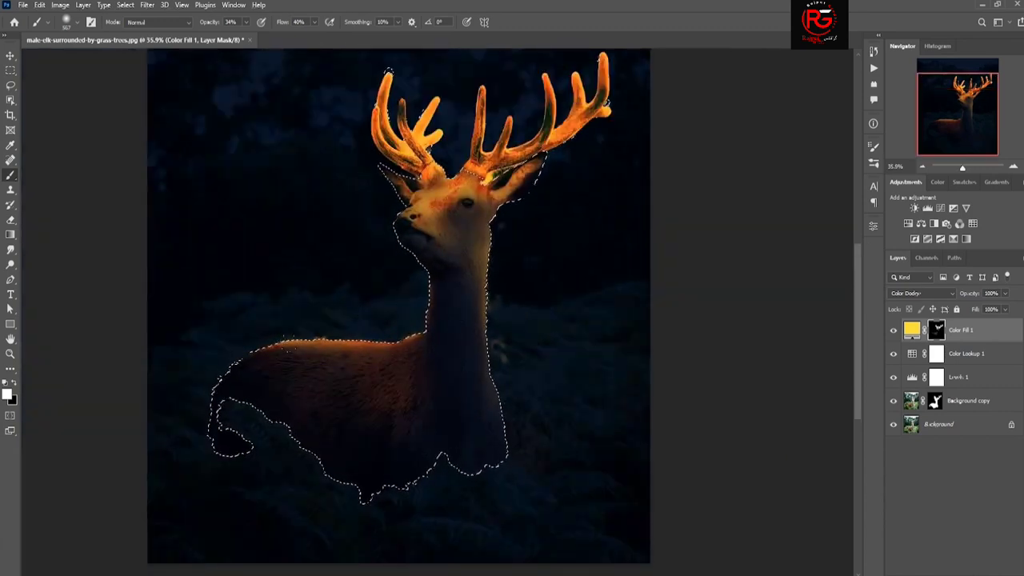
pyautogui.scroll(-2, 458, 321)
pyautogui.scroll(1, 416, 143)
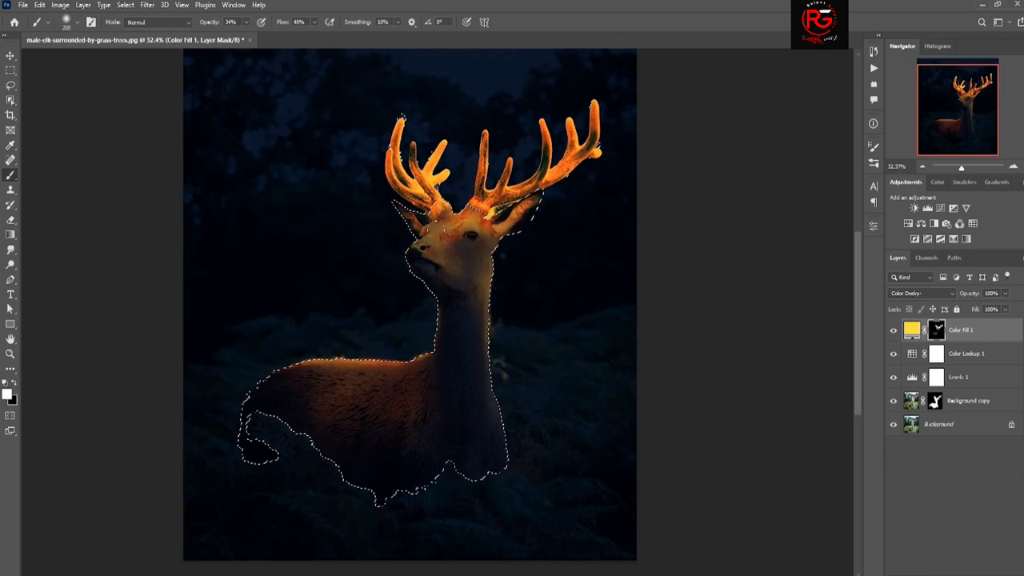
pyautogui.scroll(-1, 495, 268)
pyautogui.scroll(1, 496, 269)
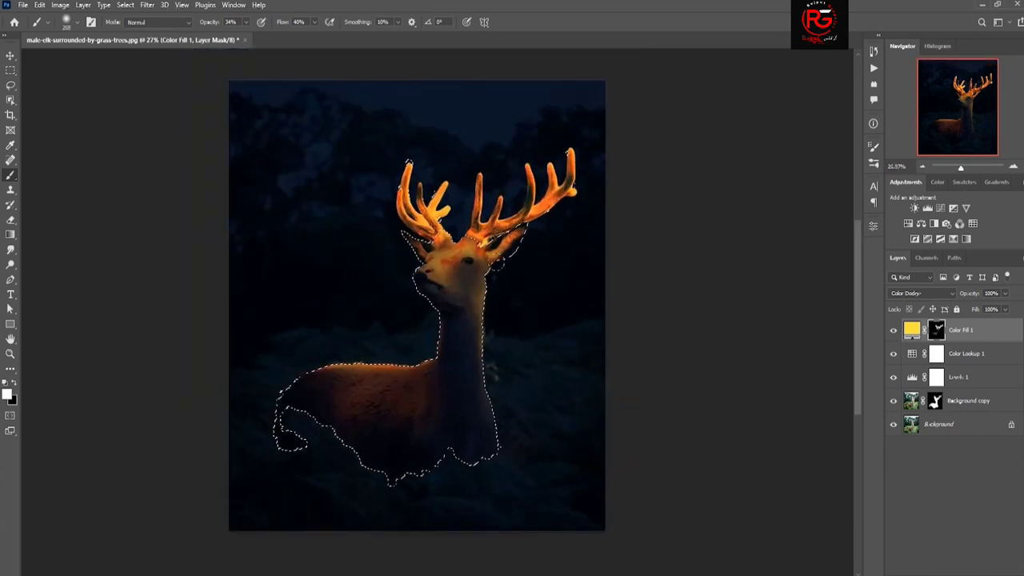
pyautogui.hotkey('ctrl', 'd')
pyautogui.scroll(-1, 440, 340)
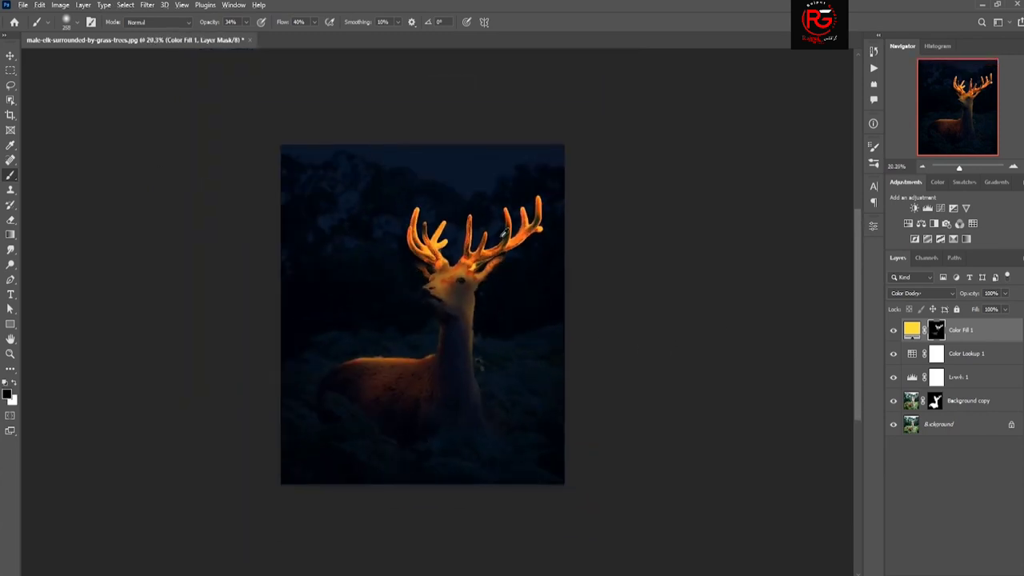
pyautogui.scroll(2, 497, 227)
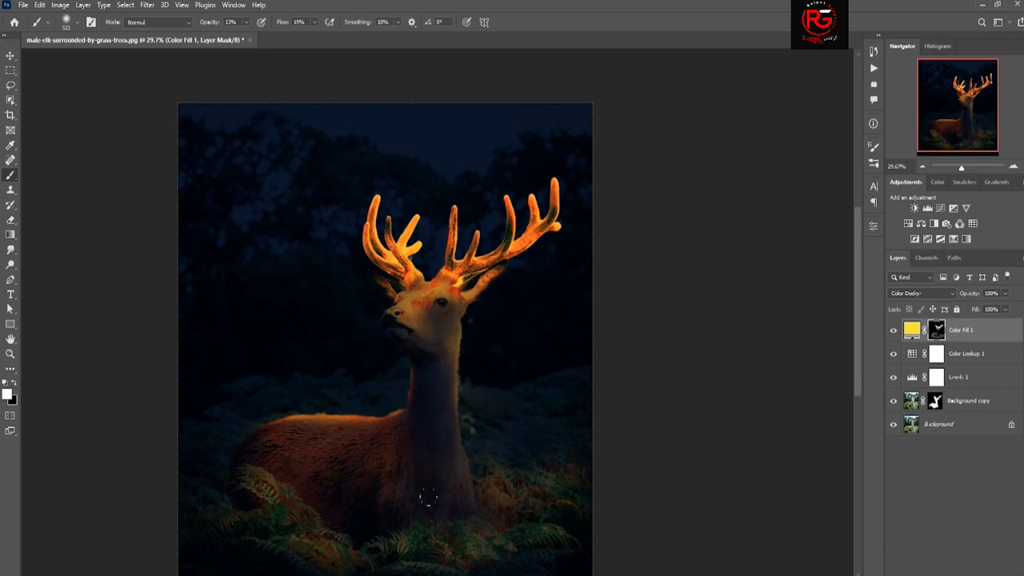
pyautogui.scroll(2, 295, 424)
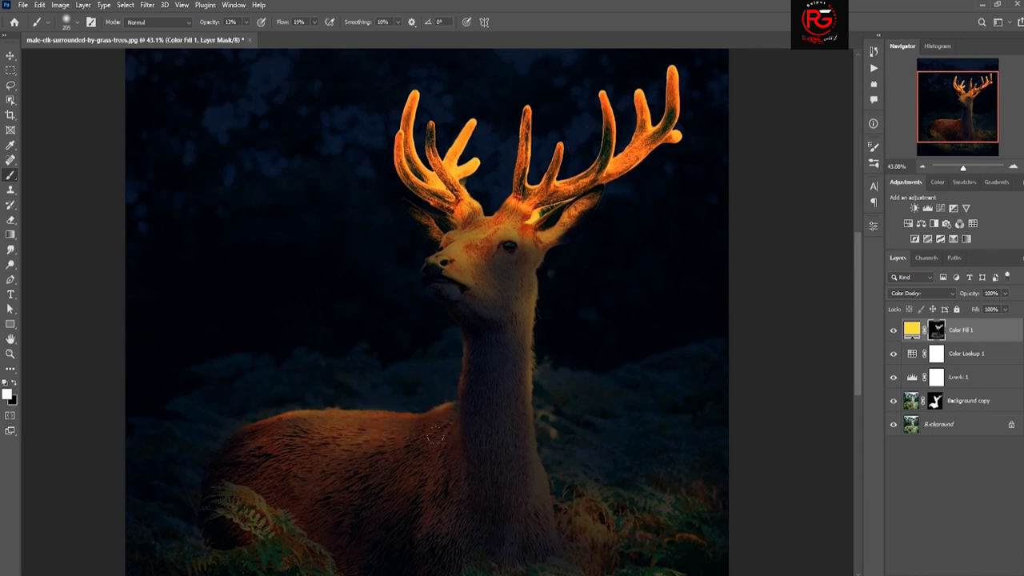
pyautogui.scroll(-2, 434, 434)
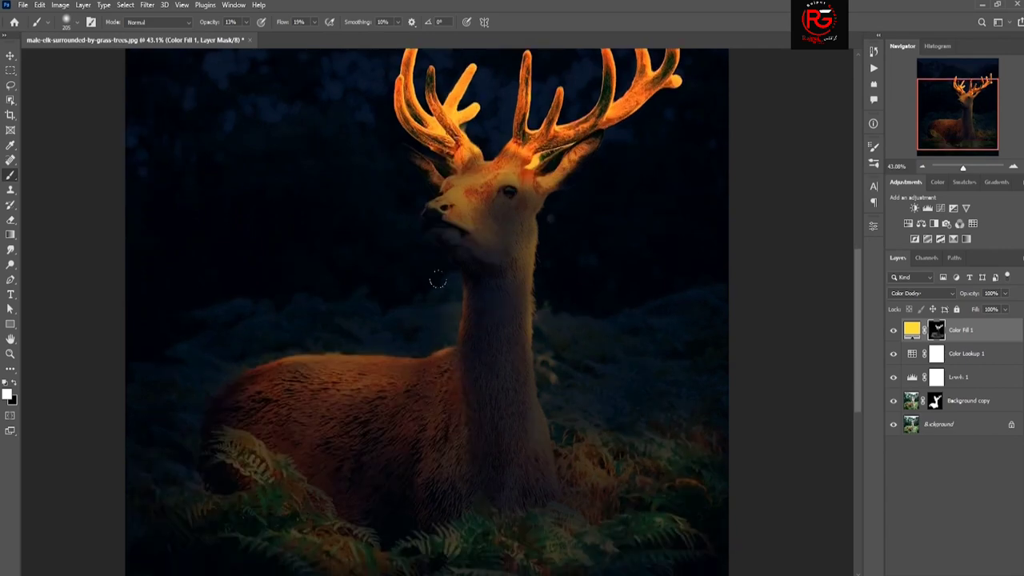
pyautogui.keyDown('ctrl'); pyautogui.click(934, 400); pyautogui.keyUp('ctrl')
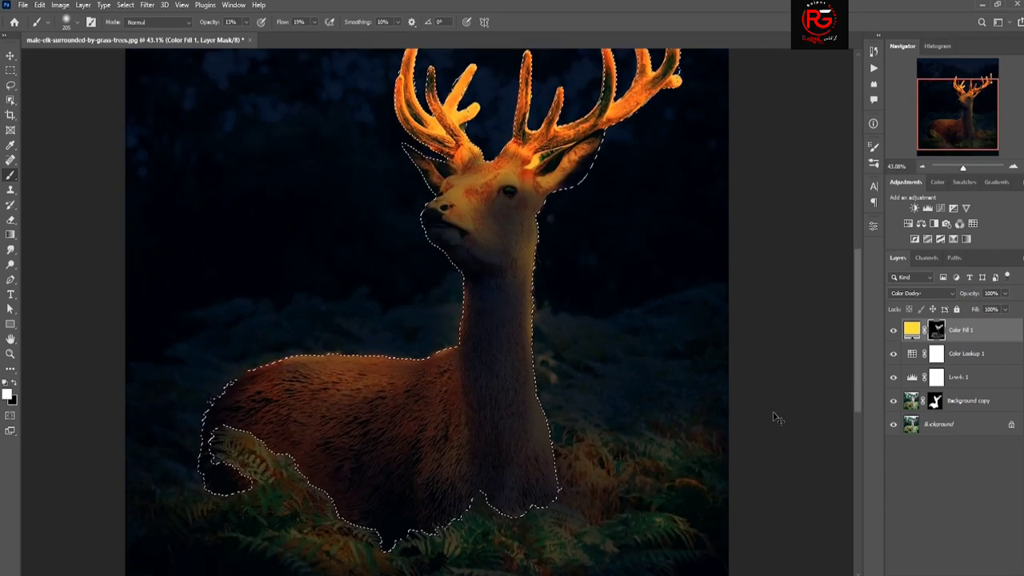
# Invert the deer selection, swap colours at 100% opacity and flow, then deselect
pyautogui.hotkey('ctrl', 'shift', 'i')
pyautogui.press('x')
pyautogui.press('0')
pyautogui.hotkey('shift', '0')
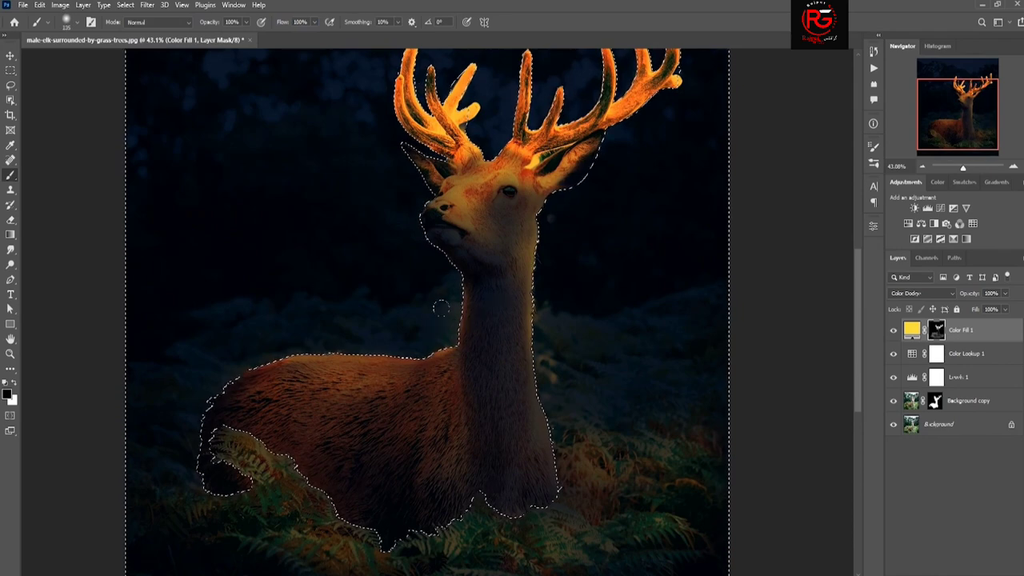
pyautogui.scroll(2, 448, 310)
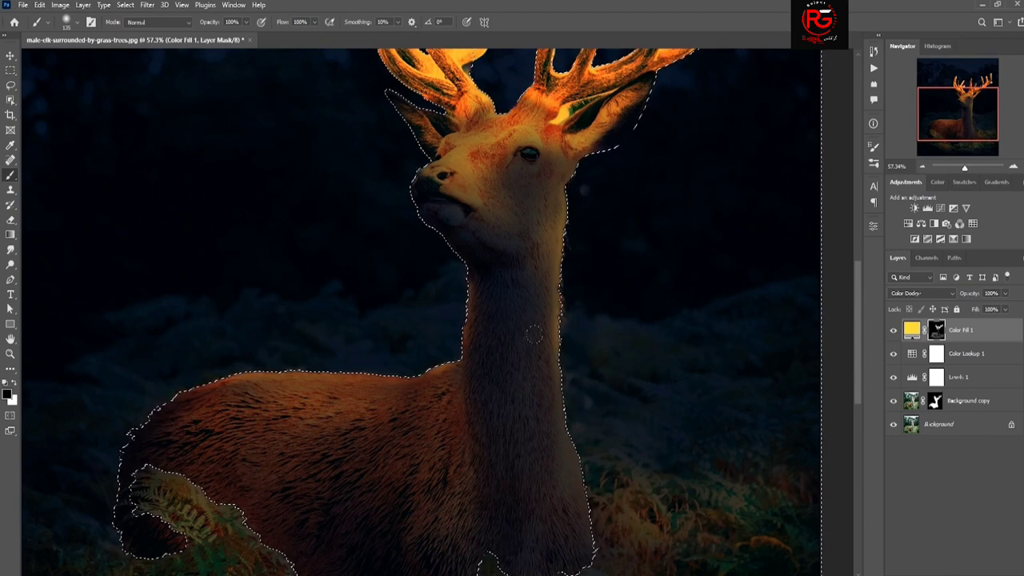
pyautogui.scroll(-3, 573, 382)
pyautogui.hotkey('ctrl', 'd')
pyautogui.scroll(-2, 366, 300)
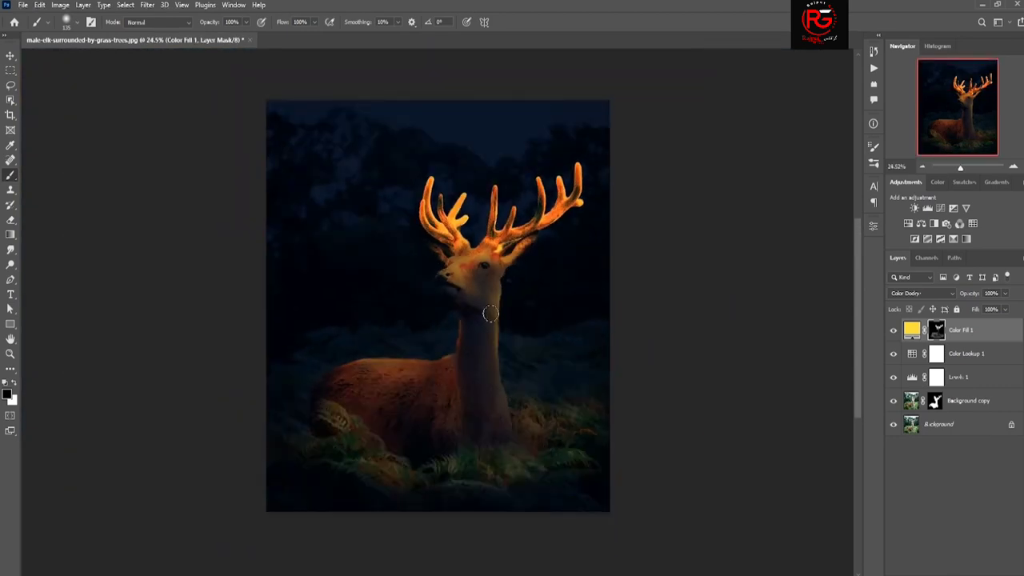
# Target the Color Fill 1 mask and load it from Channels as an antler selection
pyautogui.click(10, 54)
pyautogui.click(945, 485)
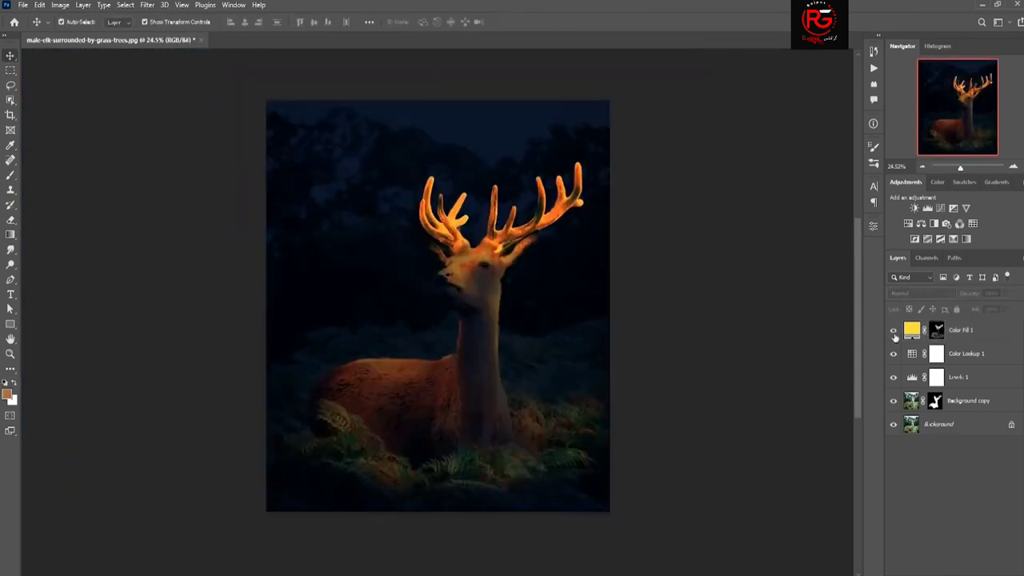
pyautogui.click(937, 329)
pyautogui.press('b')
pyautogui.scroll(1, 562, 203)
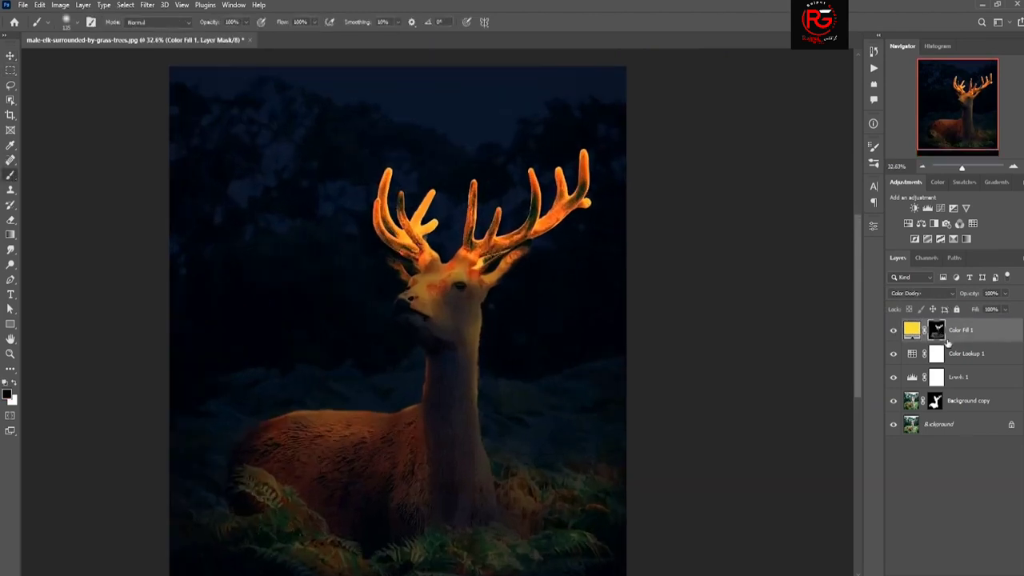
pyautogui.click(926, 258)
pyautogui.keyDown('ctrl'); pyautogui.click(907, 387); pyautogui.keyUp('ctrl')
pyautogui.click(897, 258)
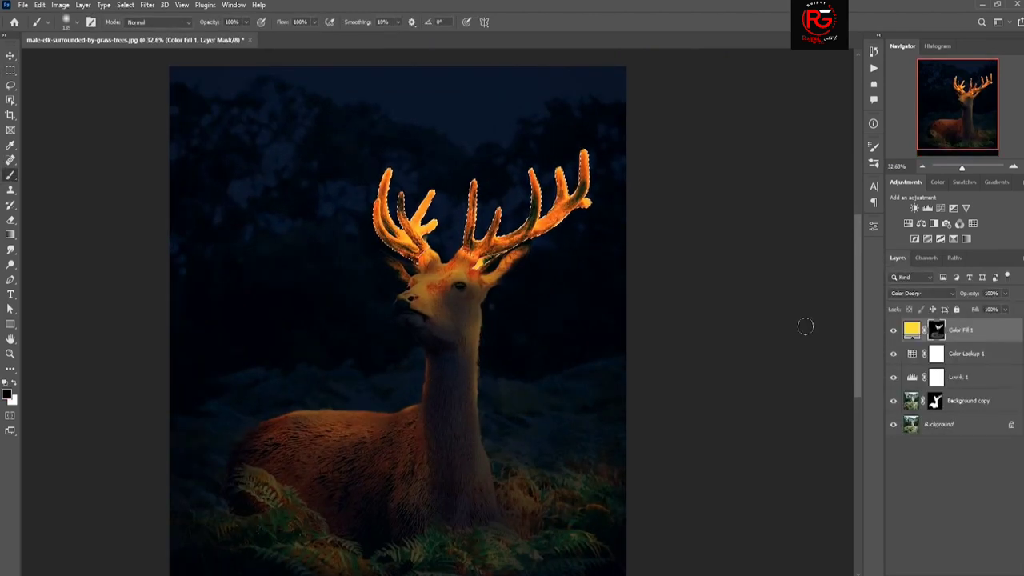
pyautogui.scroll(1, 560, 195)
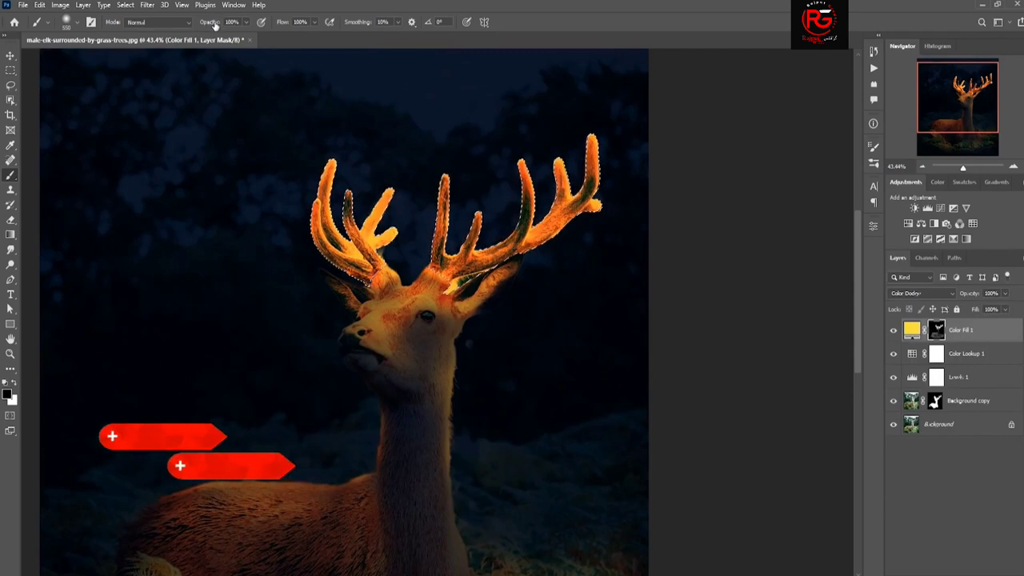
# Set the brush to 29% flow and 58% opacity for refining the antler glow
pyautogui.press('2')
pyautogui.press('9')
pyautogui.hotkey('shift', '4')
pyautogui.hotkey('shift', '5')
pyautogui.hotkey('shift', '2')
pyautogui.hotkey('shift', '9')
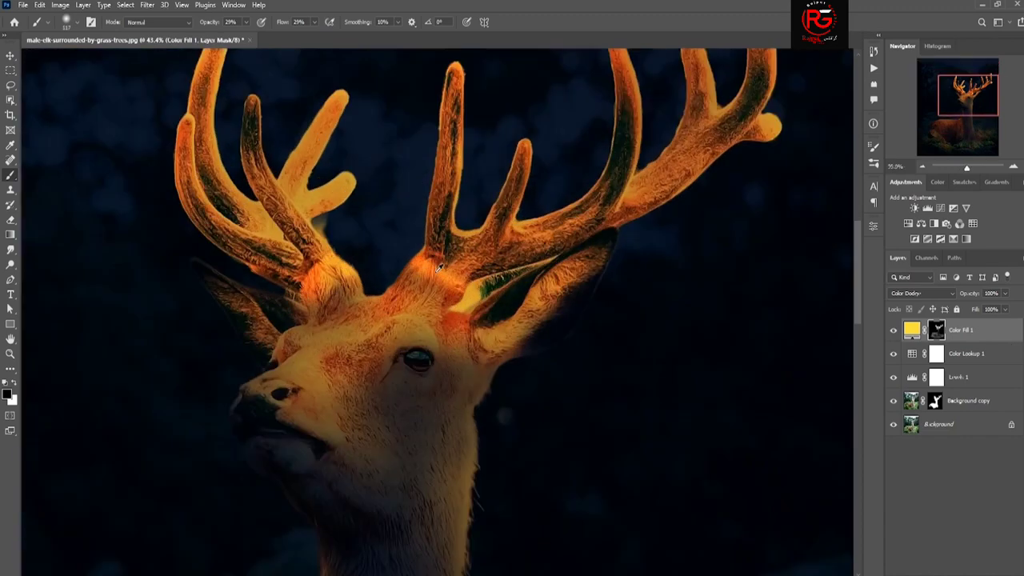
pyautogui.scroll(3, 439, 277)
pyautogui.scroll(1, 439, 276)
pyautogui.scroll(-3, 301, 272)
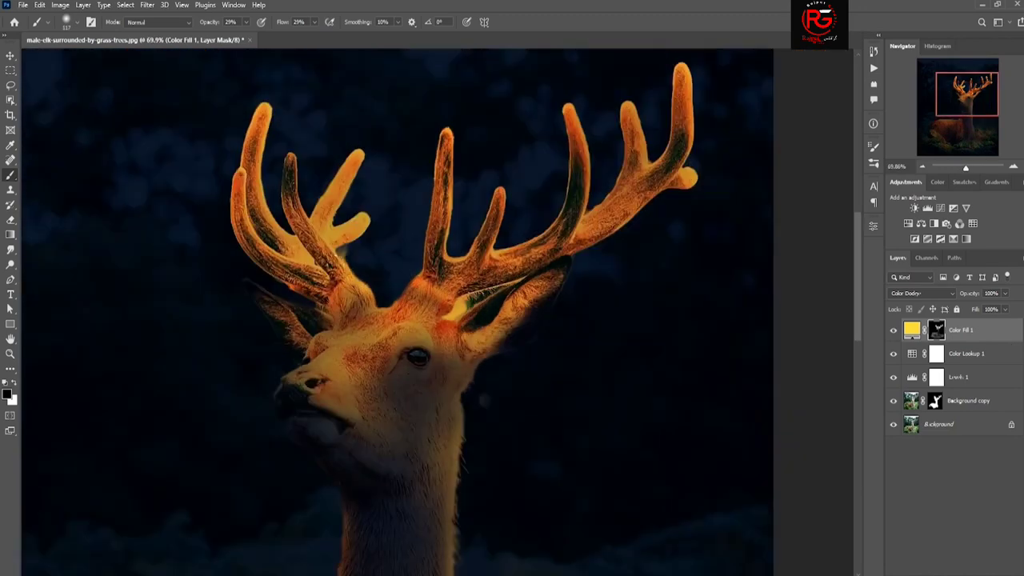
pyautogui.scroll(5, 300, 272)
pyautogui.press('5')
pyautogui.press('8')
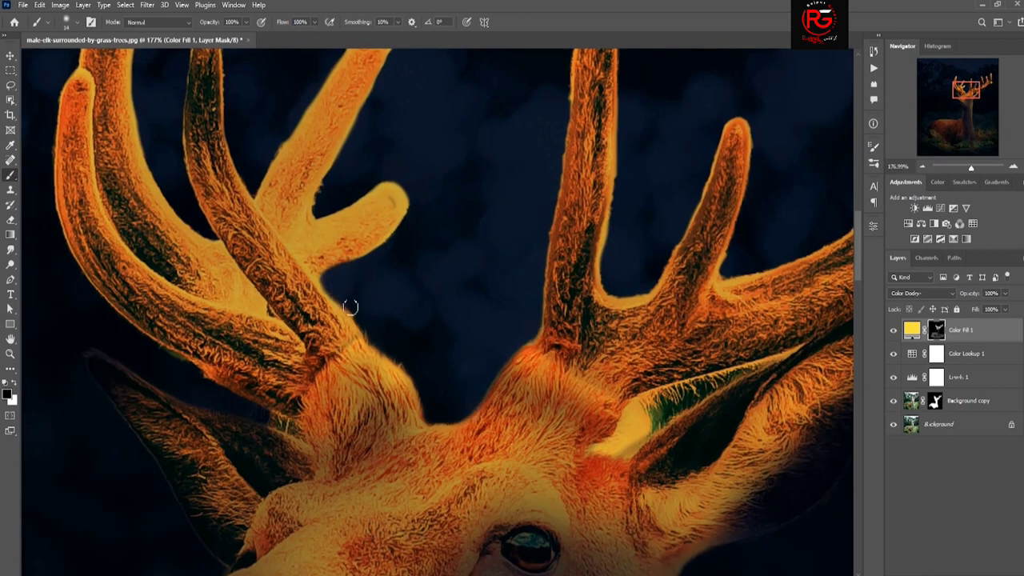
pyautogui.scroll(-3, 350, 307)
pyautogui.scroll(-3, 350, 307)
pyautogui.scroll(-1, 351, 306)
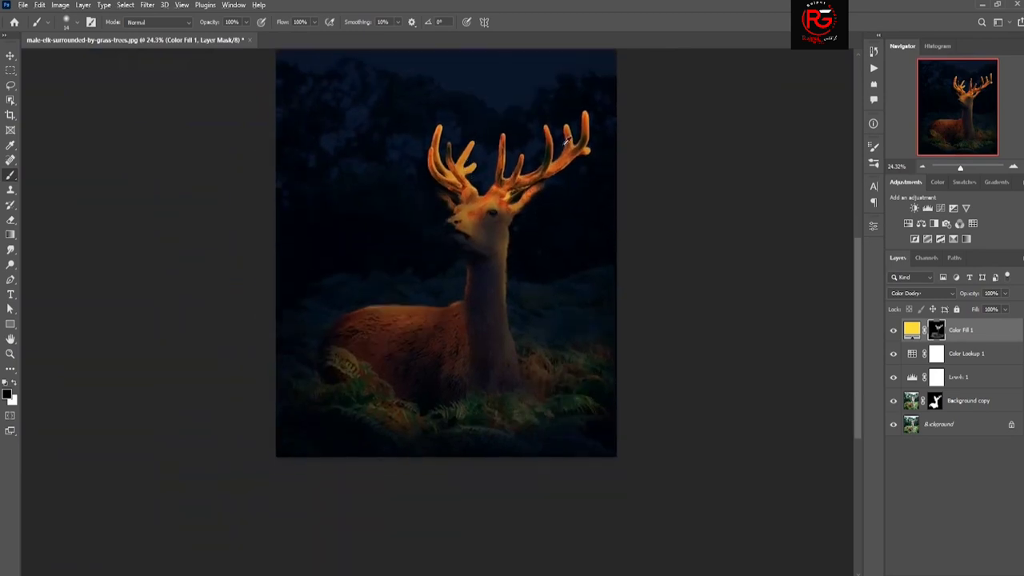
pyautogui.scroll(1, 565, 141)
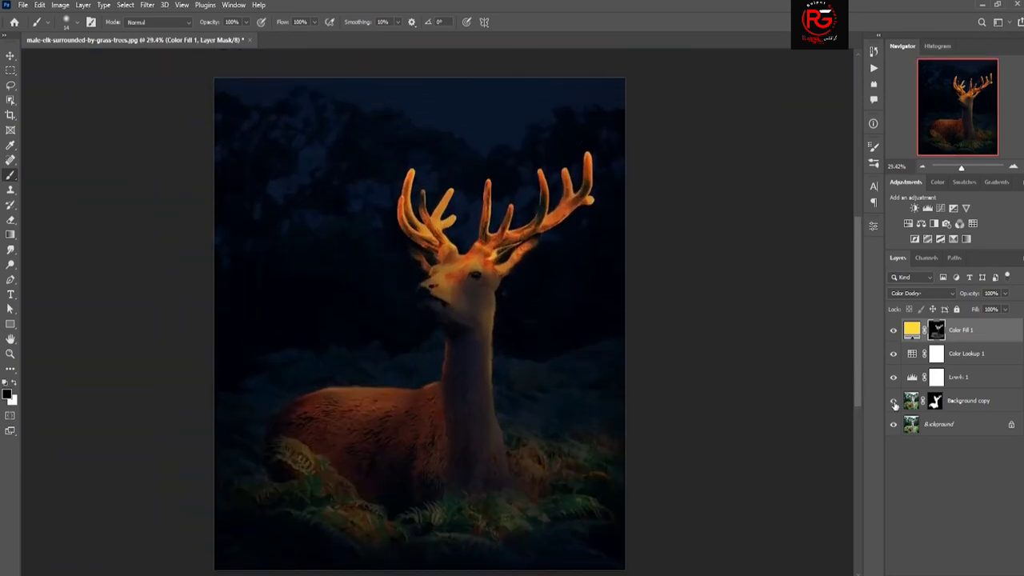
# Duplicate the Background layer
pyautogui.click(893, 424)
pyautogui.click(894, 423)
pyautogui.click(920, 422)
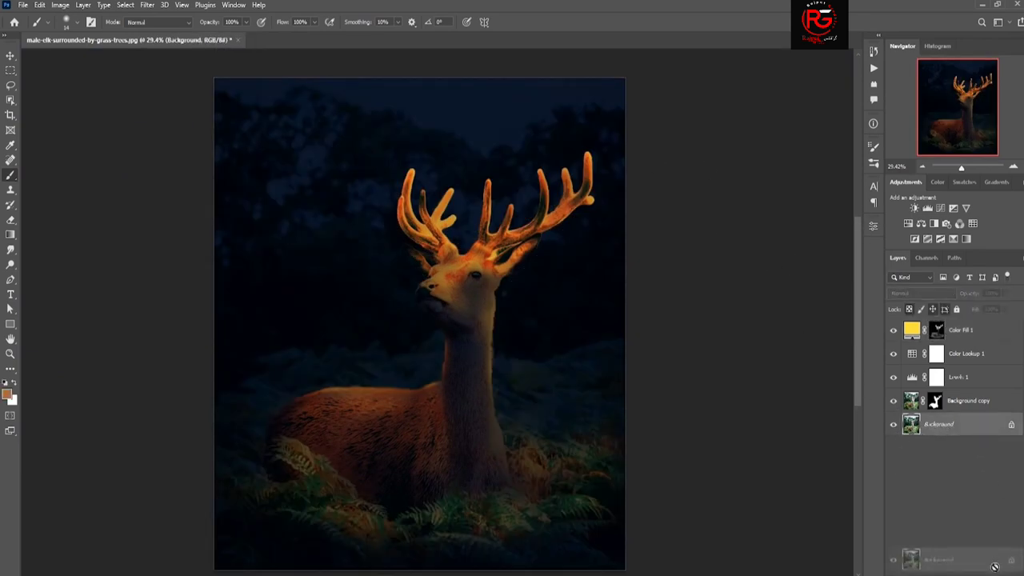
pyautogui.hotkey('ctrl', 'j')
# Apply a 46.1-pixel Gaussian Blur to the copy and mask it
pyautogui.click(147, 5)
pyautogui.moveTo(172, 195)
pyautogui.click(319, 195)
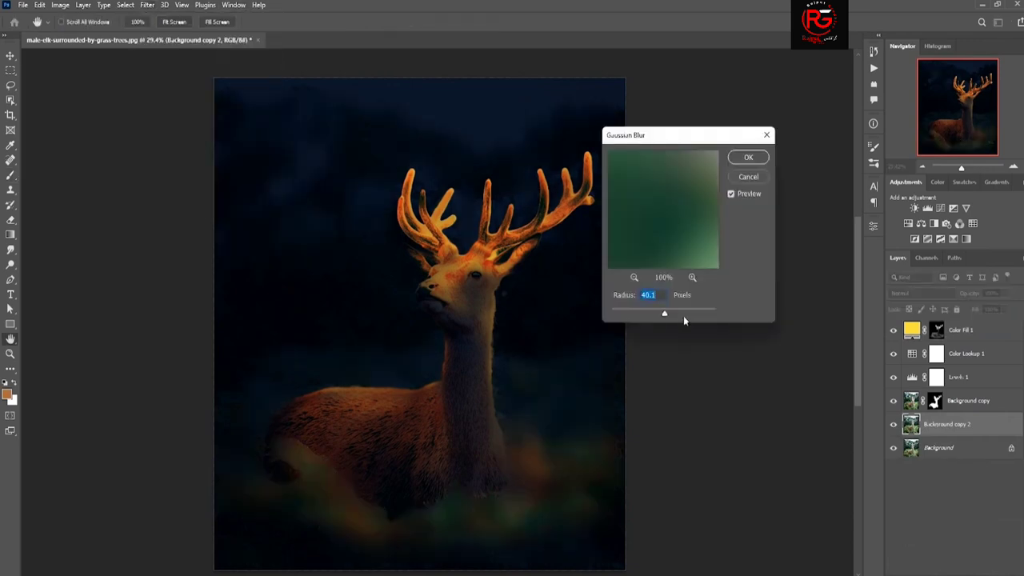
pyautogui.moveTo(667, 316)
pyautogui.mouseDown()
pyautogui.moveTo(640, 315)
pyautogui.moveTo(654, 316)
pyautogui.mouseUp()
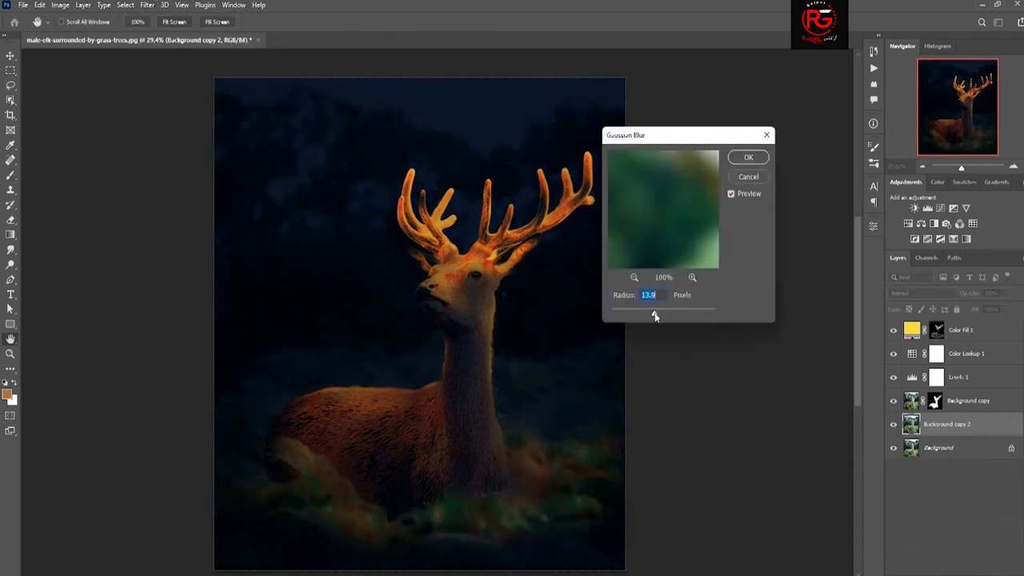
pyautogui.click(749, 157)
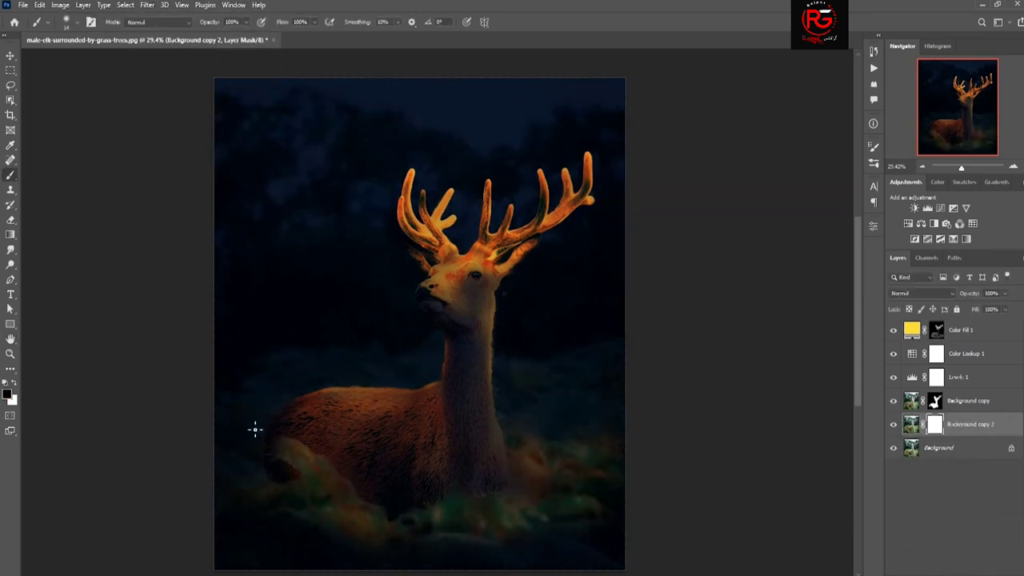
pyautogui.scroll(-2, 412, 387)
pyautogui.scroll(-3, 376, 396)
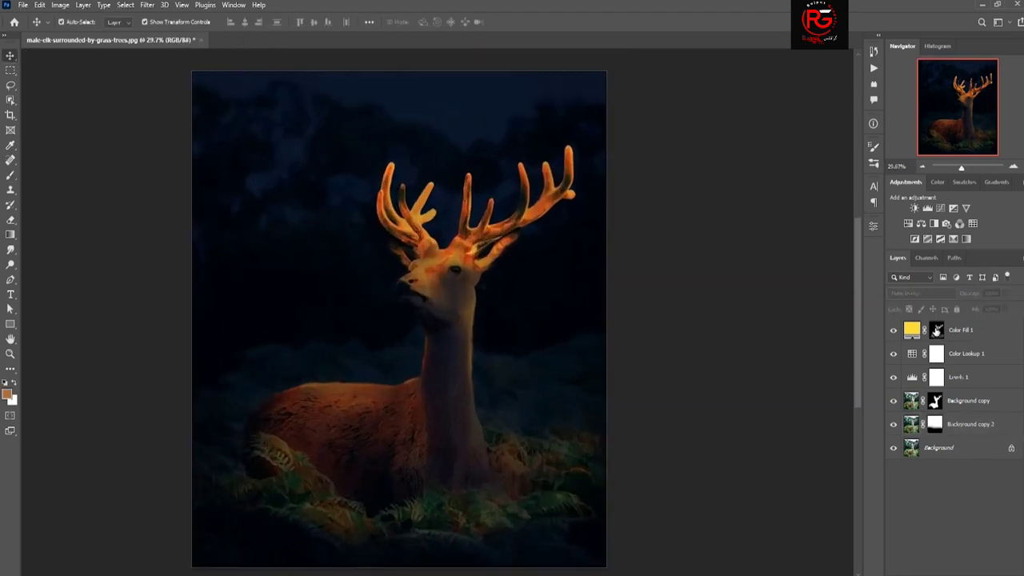
# On the Color Fill 1 mask, paint glow over the foreground ferns
pyautogui.click(936, 330)
pyautogui.press('b')
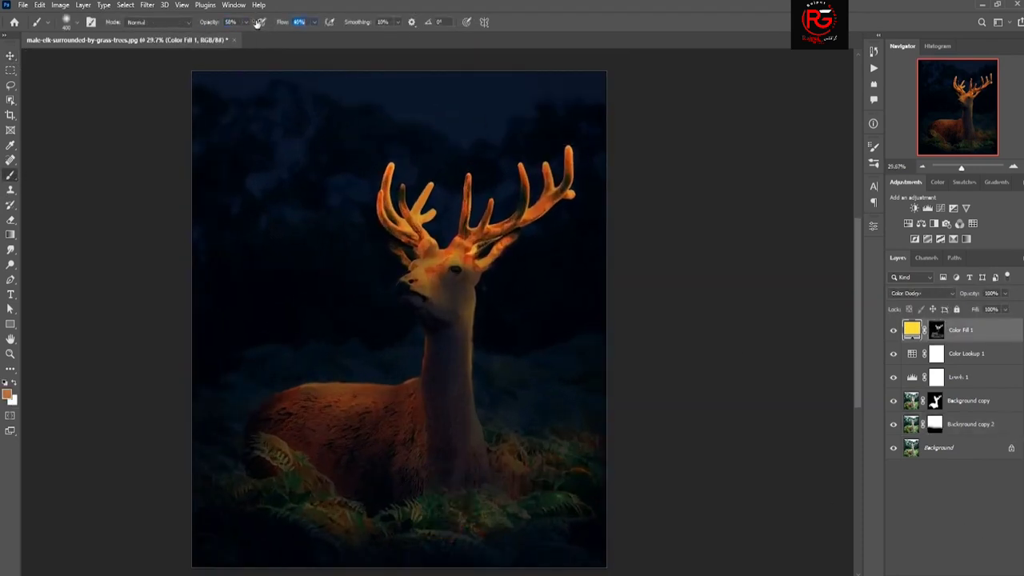
pyautogui.click(291, 486)
pyautogui.click(528, 231)
pyautogui.hotkey('ctrl', '\\')
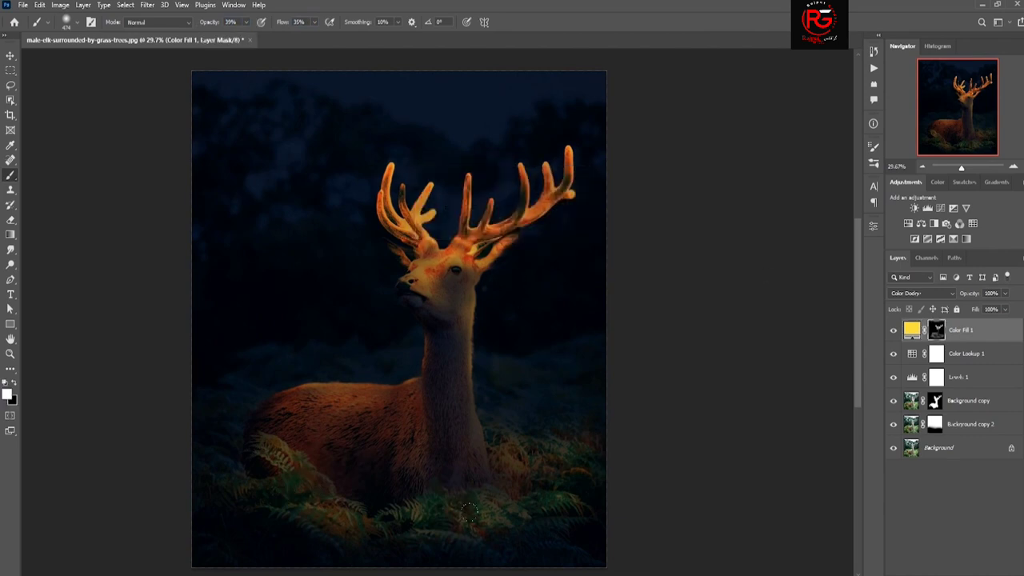
pyautogui.moveTo(405, 496)
pyautogui.mouseDown()
pyautogui.moveTo(328, 520)
pyautogui.moveTo(288, 472)
pyautogui.mouseUp()
pyautogui.moveTo(432, 532)
pyautogui.mouseDown()
pyautogui.moveTo(544, 472)
pyautogui.moveTo(493, 432)
pyautogui.mouseUp()
pyautogui.moveTo(235, 472); pyautogui.dragTo(547, 486)
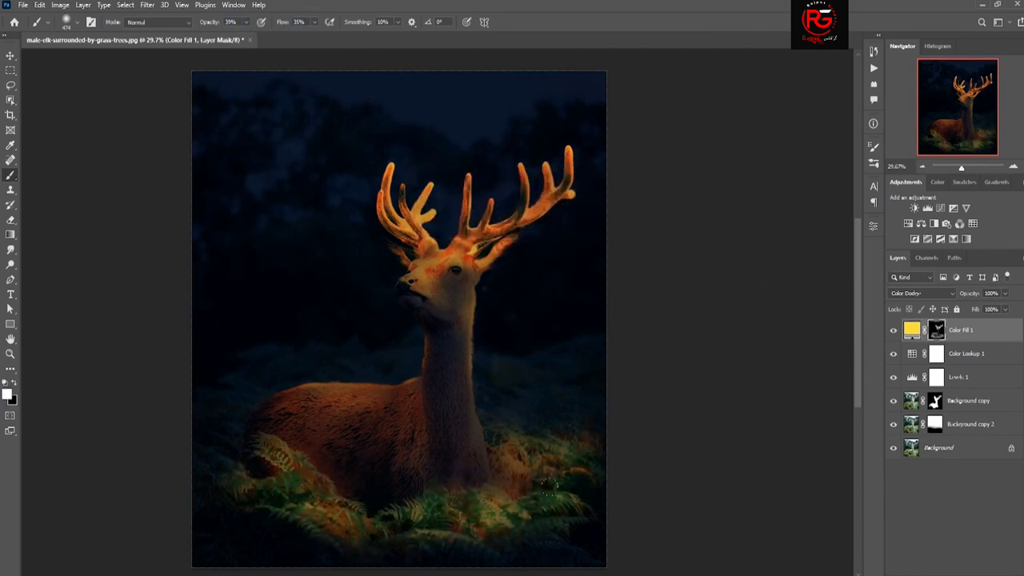
# Paint glow along the deer's forehead with a much smaller brush
pyautogui.scroll(2, 362, 381)
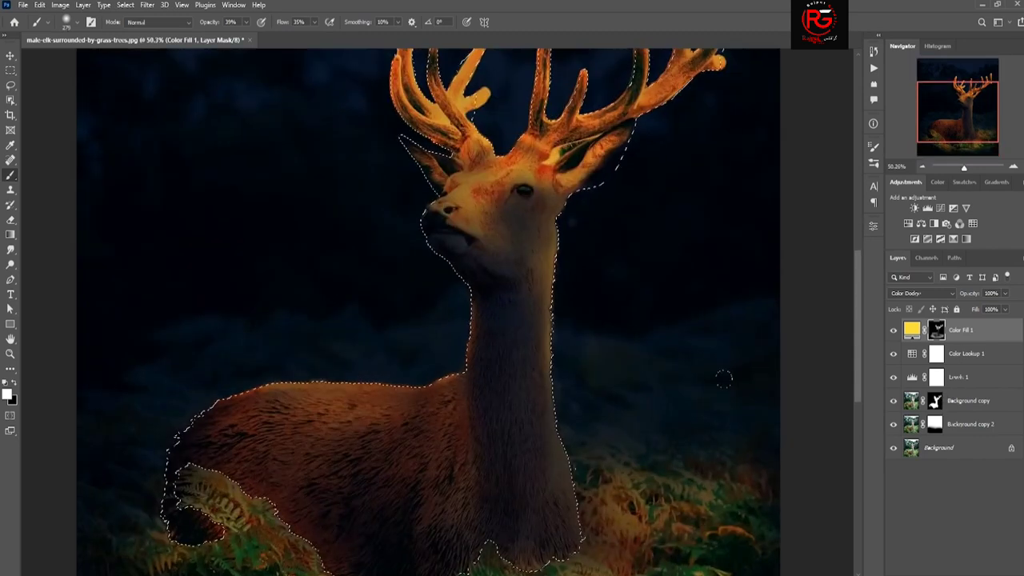
pyautogui.scroll(2, 400, 392)
pyautogui.moveTo(413, 409); pyautogui.dragTo(392, 408)
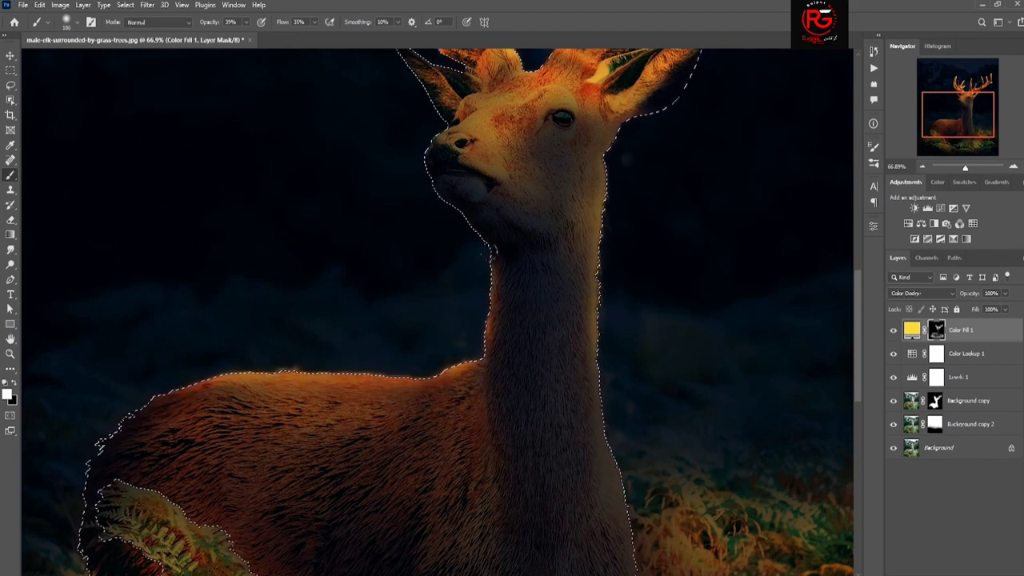
pyautogui.scroll(2, 448, 297)
pyautogui.scroll(4, 361, 183)
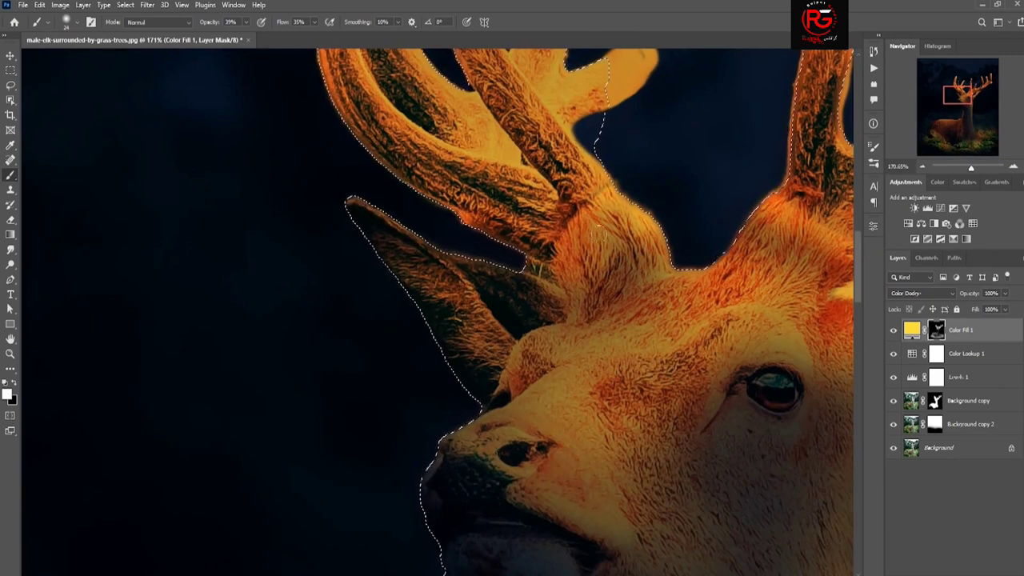
pyautogui.moveTo(827, 365)
pyautogui.mouseDown()
pyautogui.moveTo(513, 352)
pyautogui.moveTo(531, 397)
pyautogui.moveTo(487, 423)
pyautogui.moveTo(523, 434)
pyautogui.moveTo(453, 473)
pyautogui.moveTo(562, 468)
pyautogui.mouseUp()
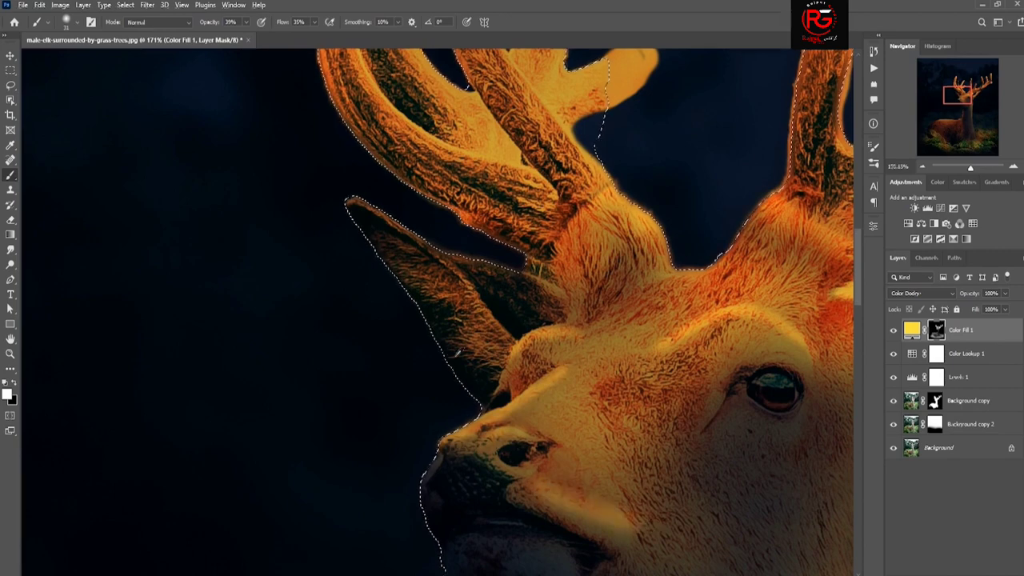
# Fit the image in view and set the brush to 17% flow and 12% opacity
pyautogui.hotkey('ctrl', '0')
pyautogui.scroll(3, 480, 326)
pyautogui.scroll(1, 343, 160)
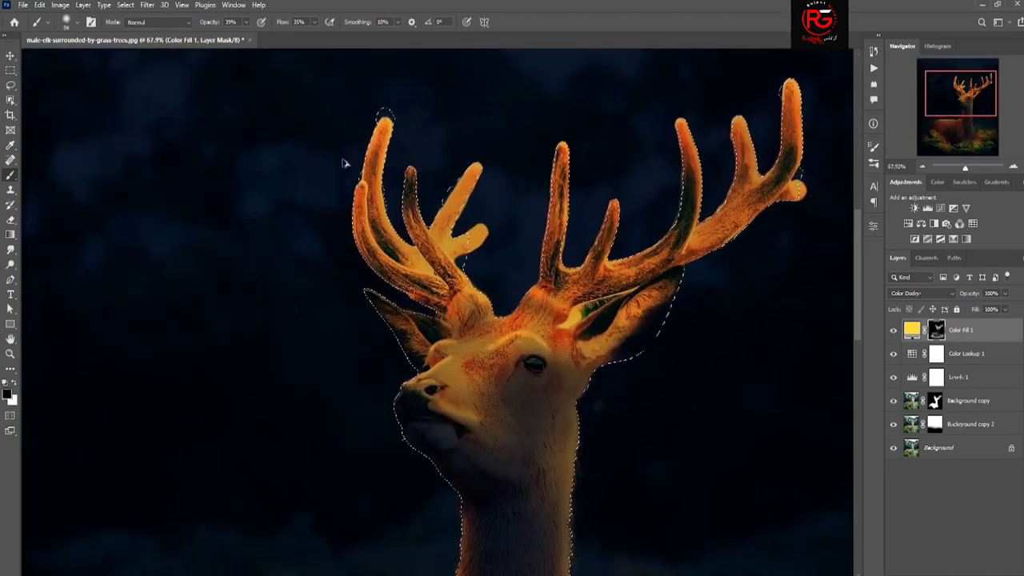
pyautogui.moveTo(218, 24); pyautogui.dragTo(211, 26)
pyautogui.write('12')
pyautogui.write('17')
pyautogui.press('Return')
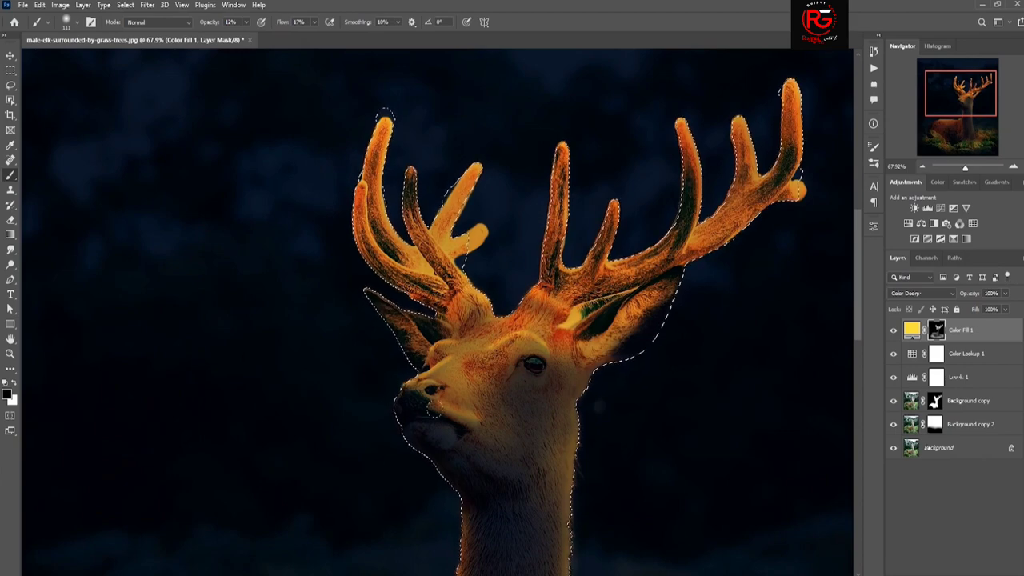
pyautogui.scroll(-2, 603, 331)
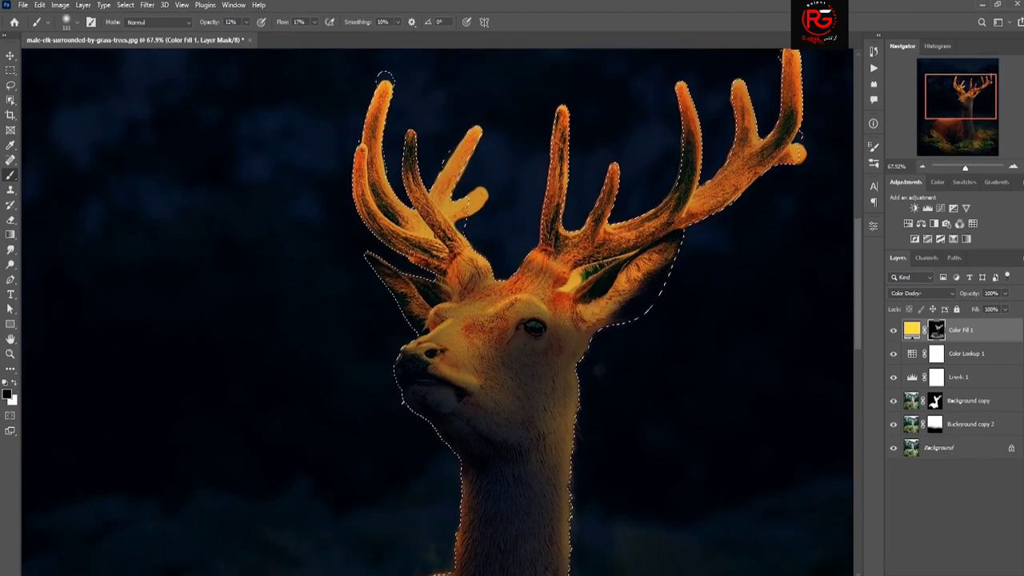
pyautogui.scroll(-1, 603, 331)
pyautogui.scroll(-1, 558, 290)
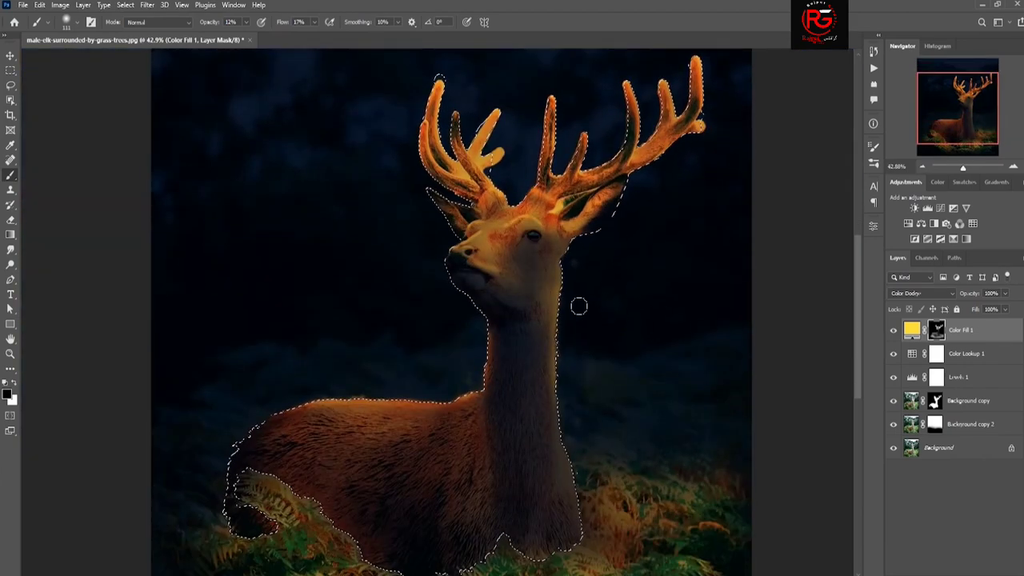
# Deselect the deer, reselect the Color Fill 1 mask, and raise brush flow to 100%
pyautogui.hotkey('ctrl', 'd')
pyautogui.scroll(-1, 472, 292)
pyautogui.click(10, 55)
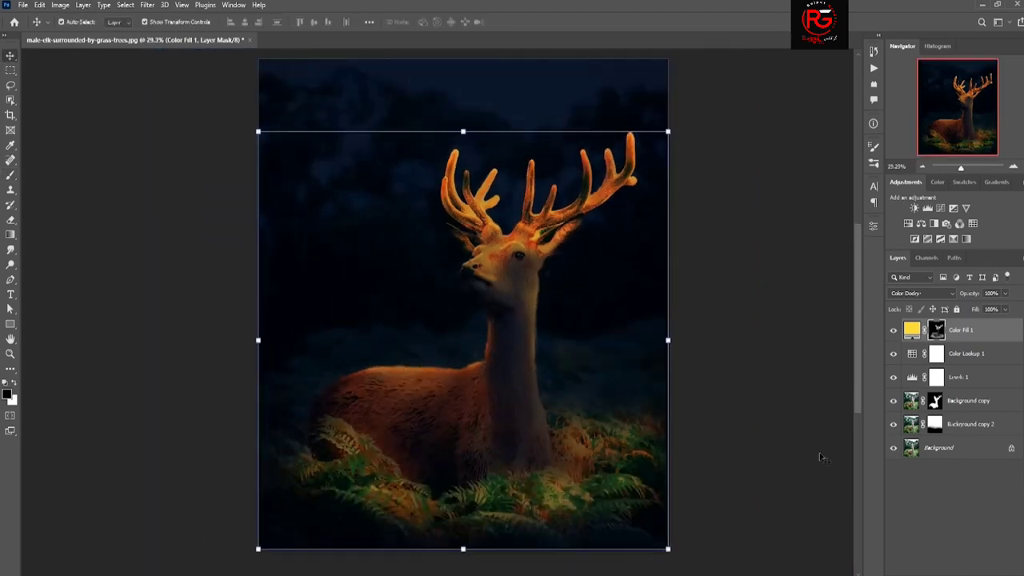
pyautogui.click(621, 308)
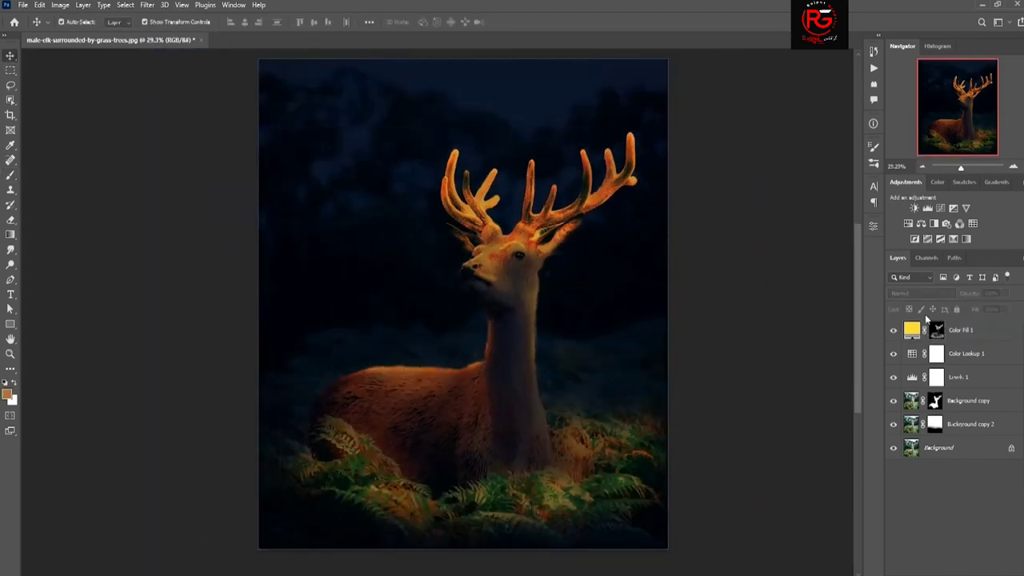
pyautogui.click(937, 330)
pyautogui.press('b')
pyautogui.scroll(2, 480, 352)
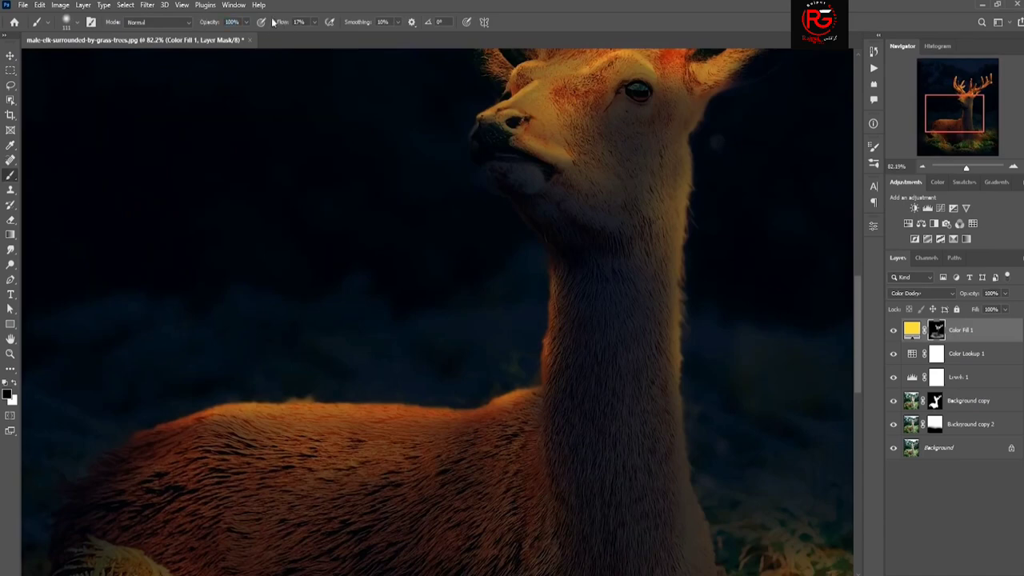
pyautogui.moveTo(272, 21); pyautogui.dragTo(340, 21)
pyautogui.scroll(-2, 674, 170)
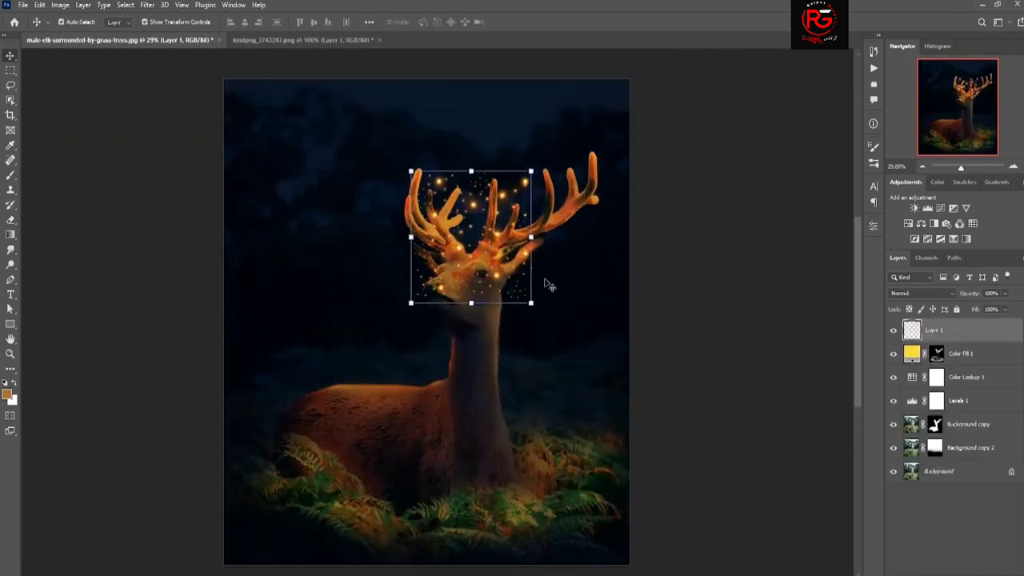
# Nudge sparkle Layer 1 up and left, mask it, and hide a stray sparkle near the head
pyautogui.hotkey('shift', 'Left')
pyautogui.hotkey('shift', 'Left')
pyautogui.hotkey('shift', 'Left')
pyautogui.hotkey('shift', 'Up')
pyautogui.hotkey('shift', 'Up')
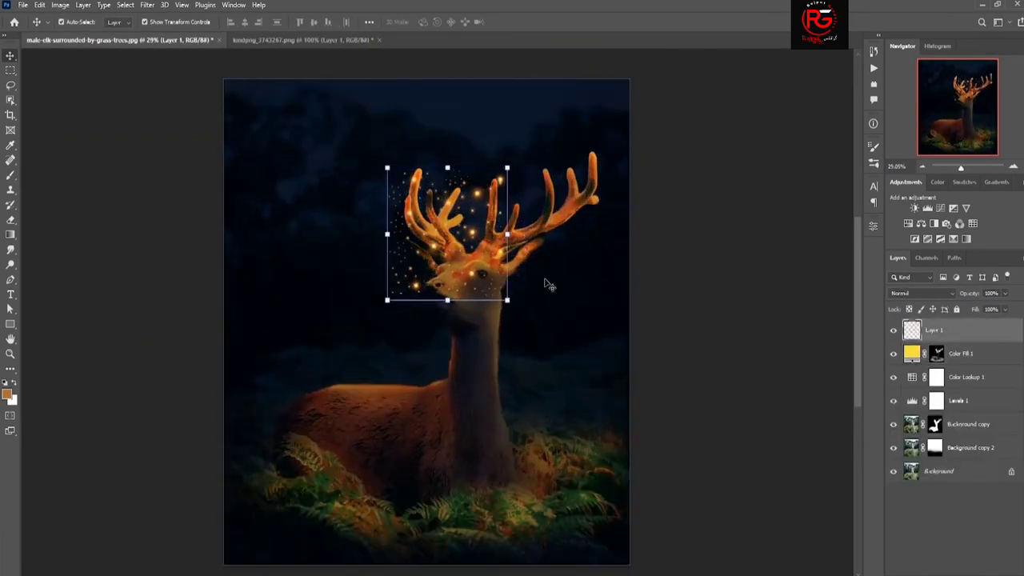
pyautogui.hotkey('shift', 'Up')
pyautogui.hotkey('shift', 'Up')
pyautogui.hotkey('shift', 'Up')
pyautogui.press('Right')
pyautogui.press('Right')
pyautogui.press('Right')
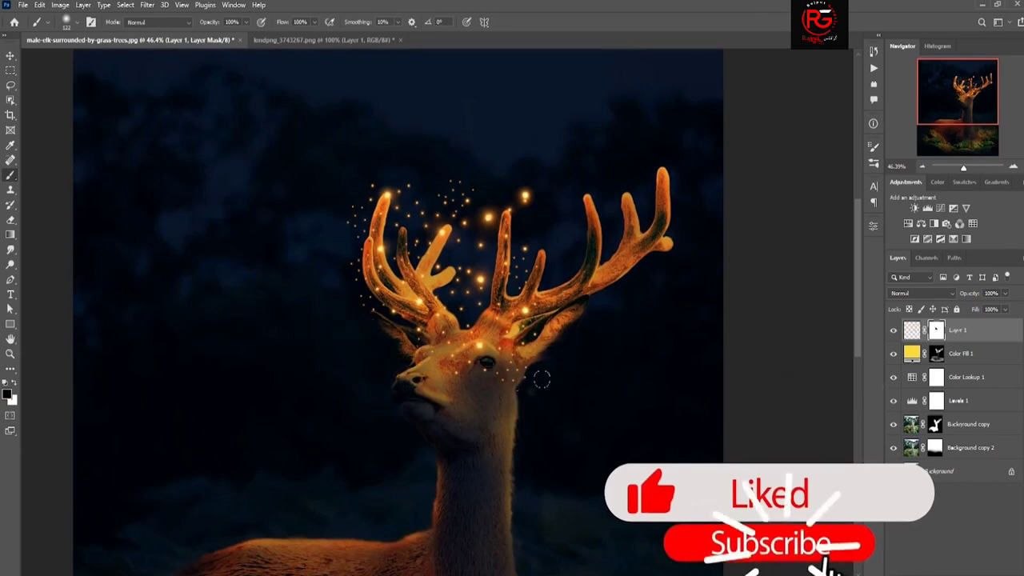
pyautogui.click(524, 195)
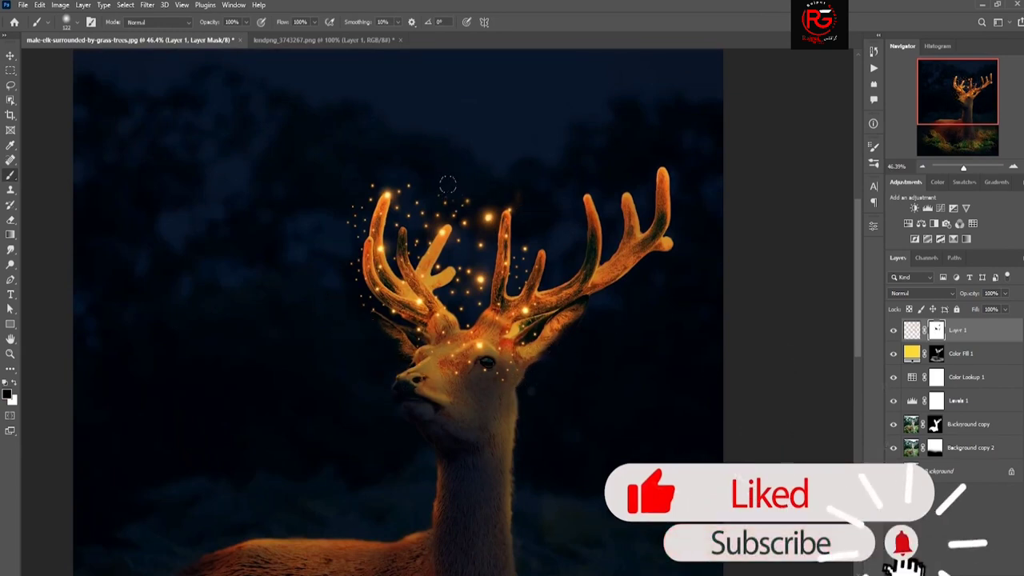
# Bring the kindpng sparkles in as Layer 2 over the right antlers and add a mask
pyautogui.press('v')
pyautogui.hotkey('ctrl', 'Tab')
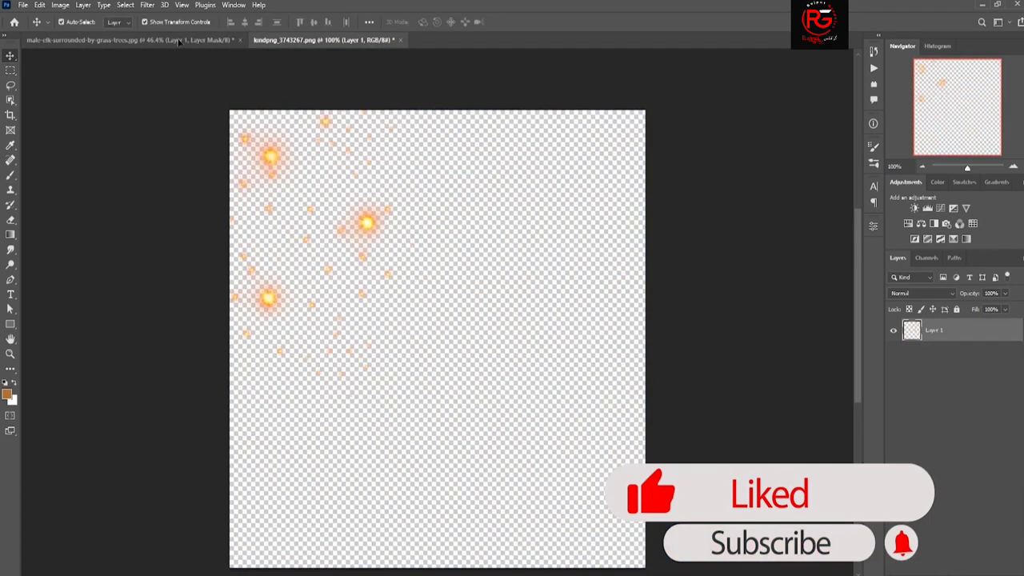
pyautogui.moveTo(434, 215); pyautogui.dragTo(606, 218)
pyautogui.moveTo(684, 130); pyautogui.dragTo(664, 155)
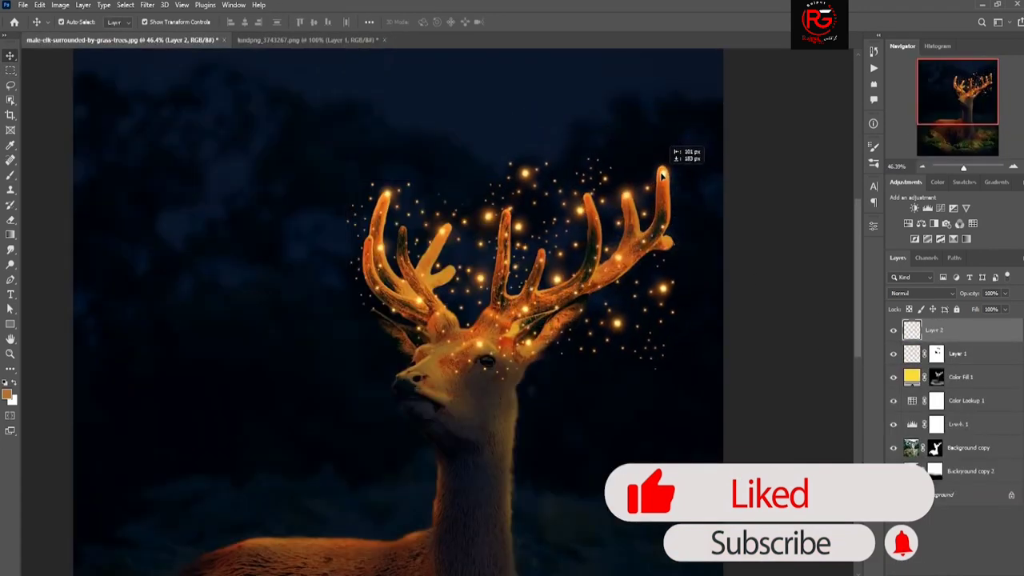
pyautogui.click(934, 564)
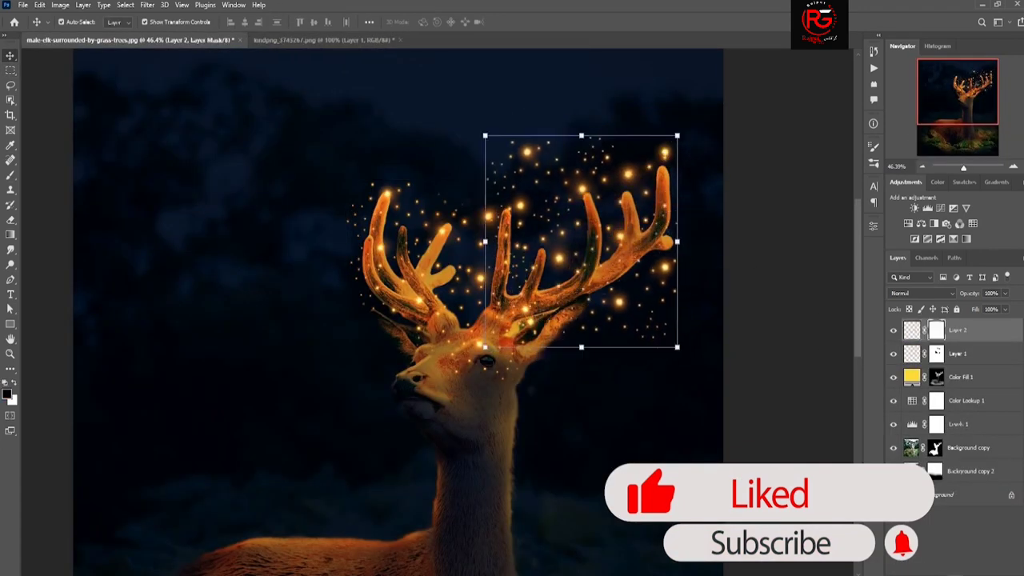
# Fit the image in view and target the Layer 1 and Layer 2 masks for painting
pyautogui.click(12, 173)
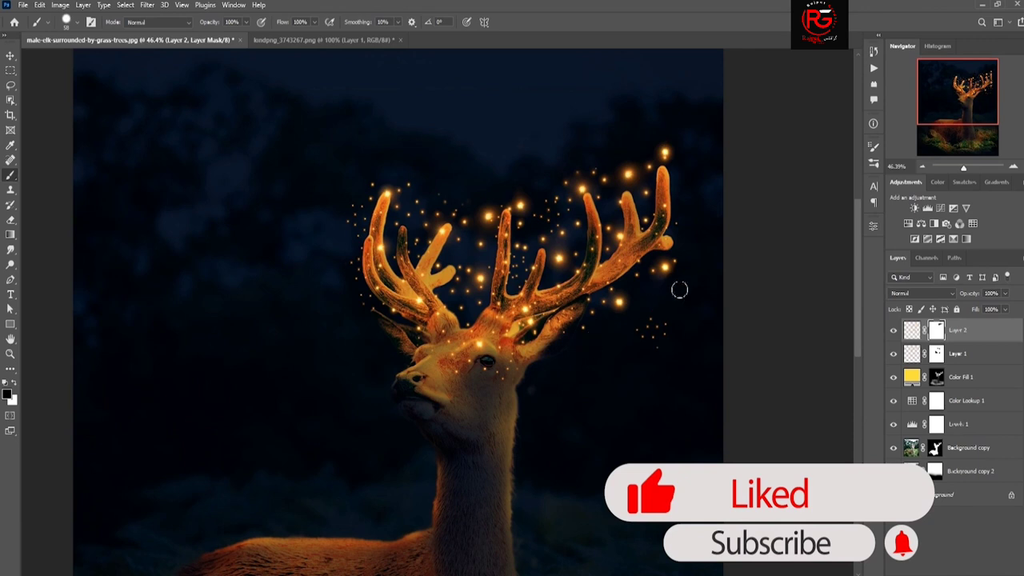
pyautogui.hotkey('alt', '[')
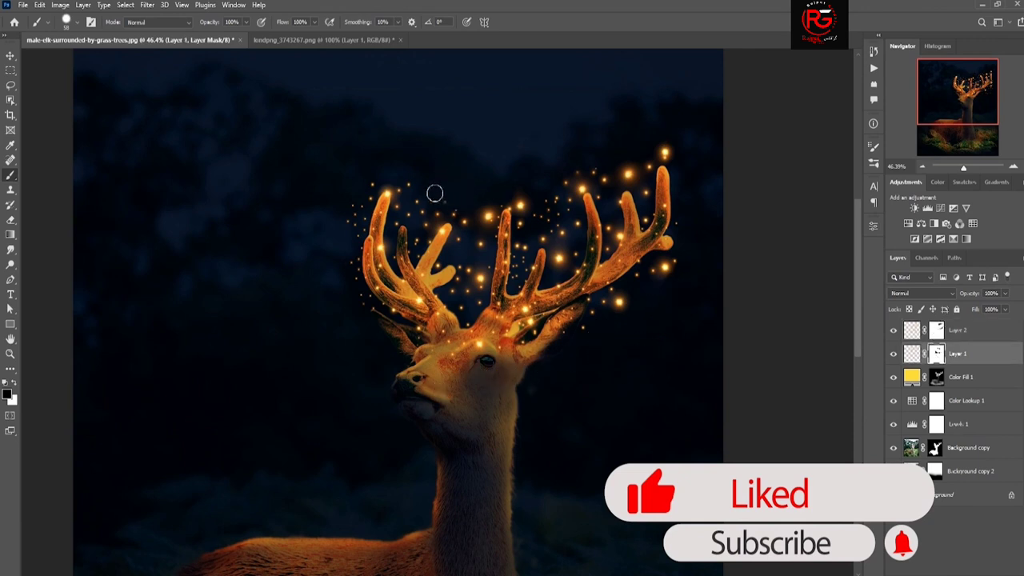
pyautogui.press('v')
pyautogui.hotkey('ctrl', '0')
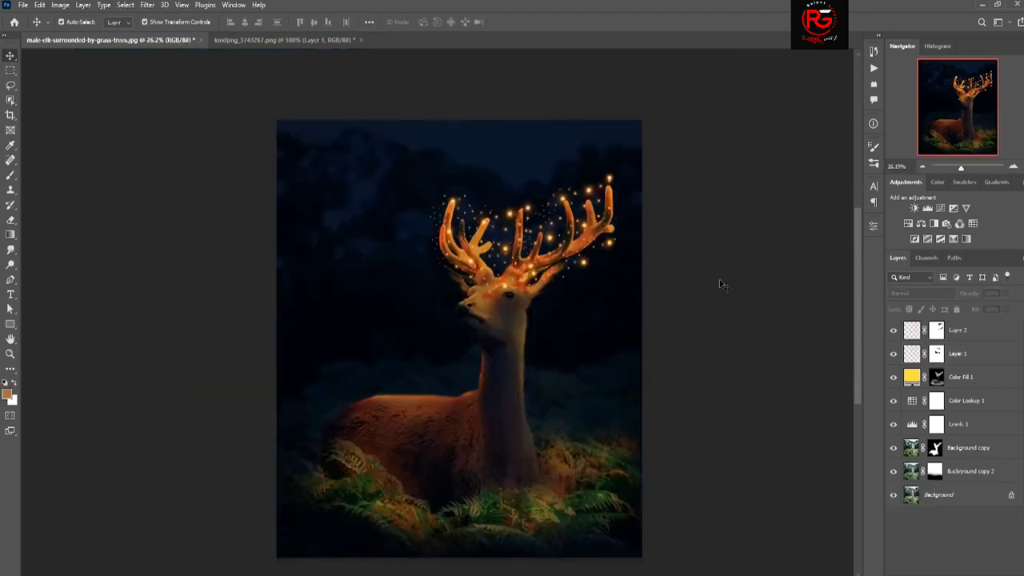
pyautogui.click(937, 330)
pyautogui.scroll(2, 830, 347)
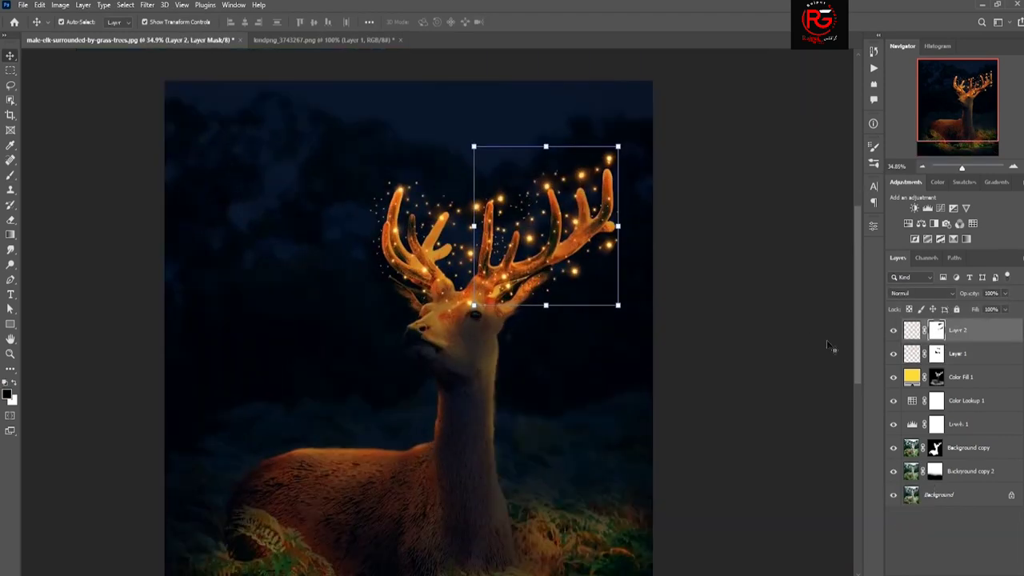
pyautogui.click(10, 175)
pyautogui.click(936, 352)
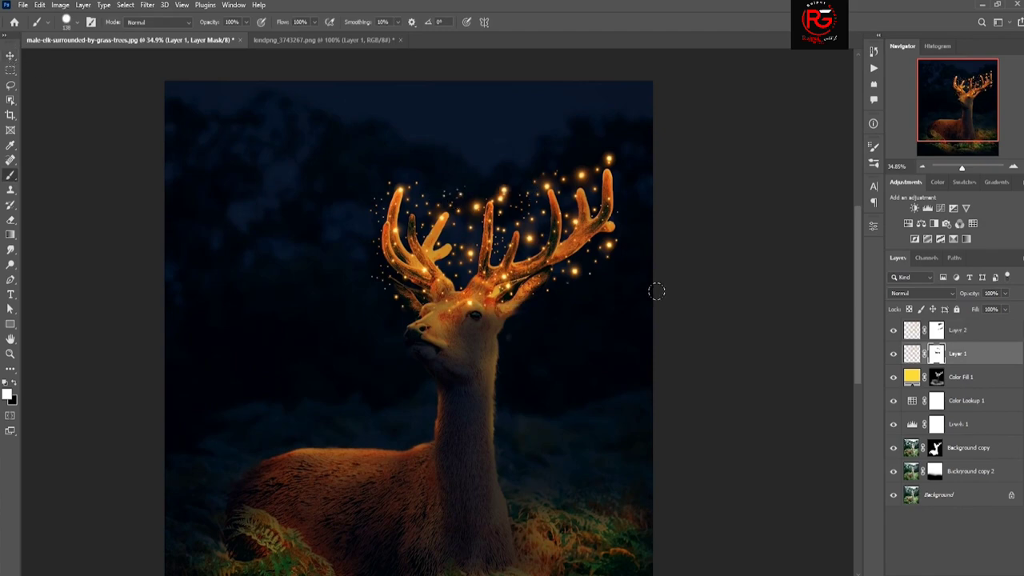
# Bring in a third sparkle layer, enlarge it, and rotate it 90° over the ferns
pyautogui.press('v')
pyautogui.click(324, 39)
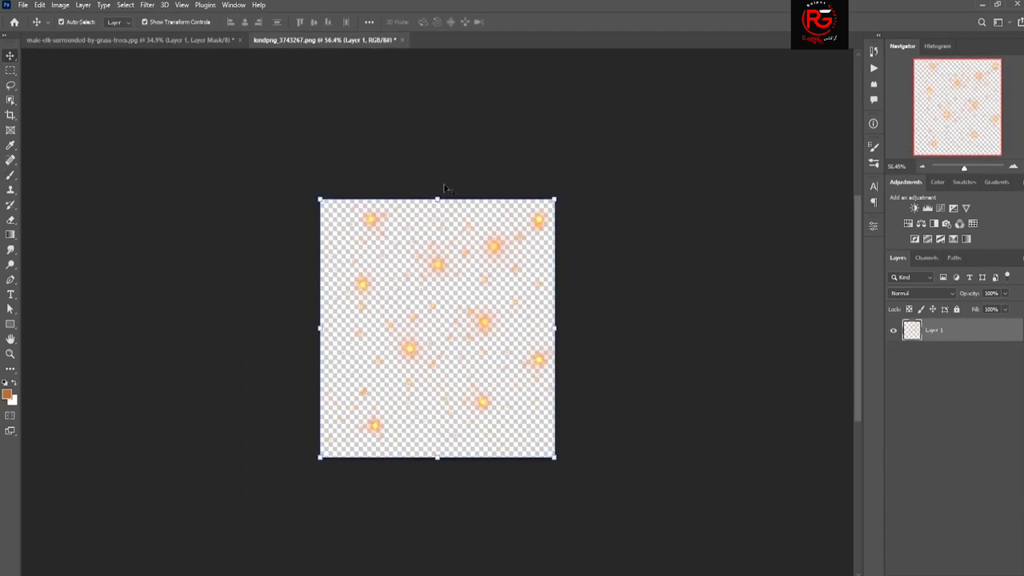
pyautogui.moveTo(405, 306)
pyautogui.mouseDown()
pyautogui.moveTo(170, 55)
pyautogui.moveTo(472, 392)
pyautogui.mouseUp()
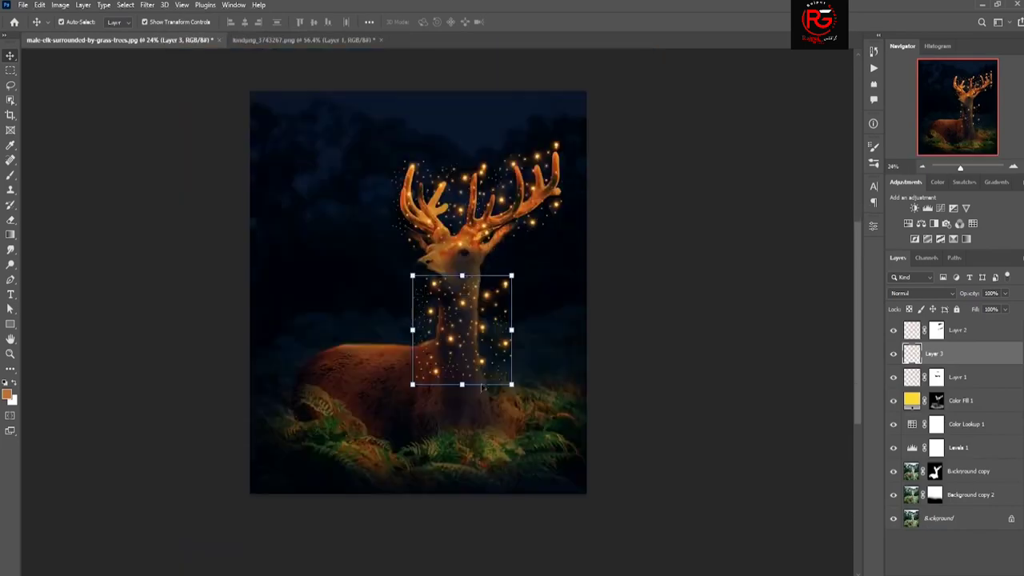
pyautogui.moveTo(498, 286); pyautogui.dragTo(663, 100)
pyautogui.moveTo(594, 155); pyautogui.dragTo(514, 347)
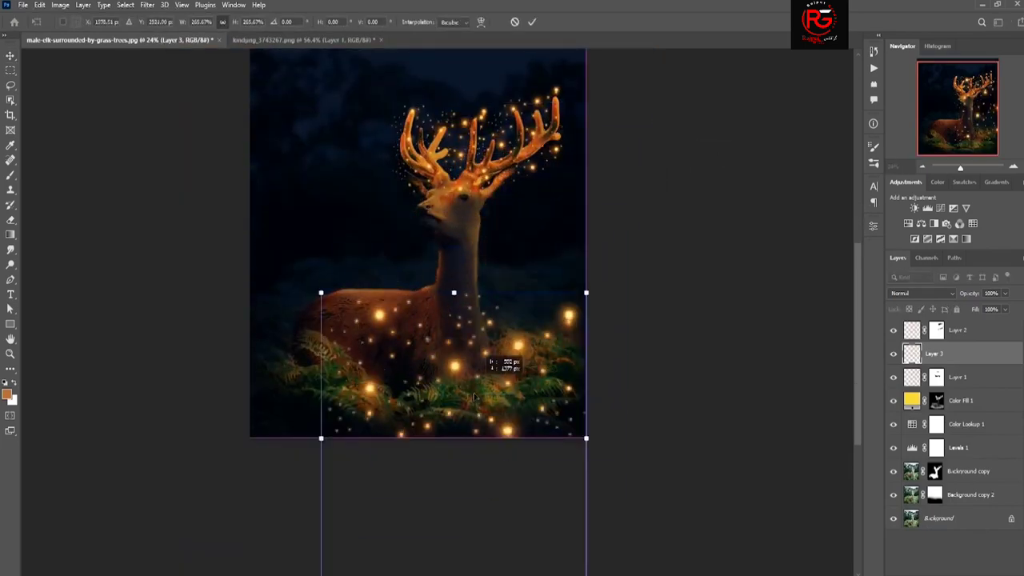
pyautogui.moveTo(616, 448); pyautogui.dragTo(591, 516)
pyautogui.moveTo(600, 340); pyautogui.dragTo(555, 376)
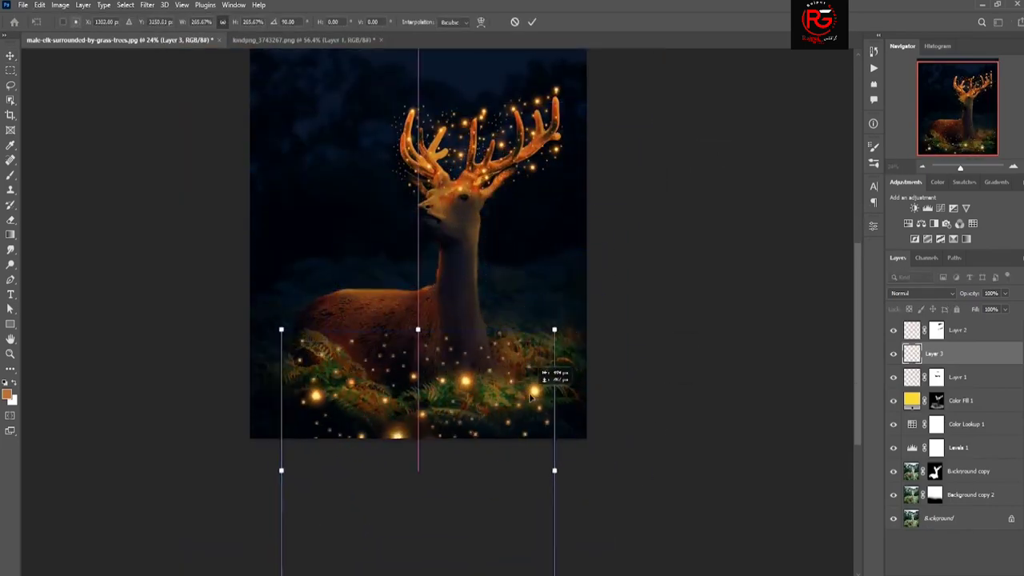
# Mask Layer 3 and paint black to hide sparkles along the bottom edge
pyautogui.click(532, 24)
pyautogui.press('b')
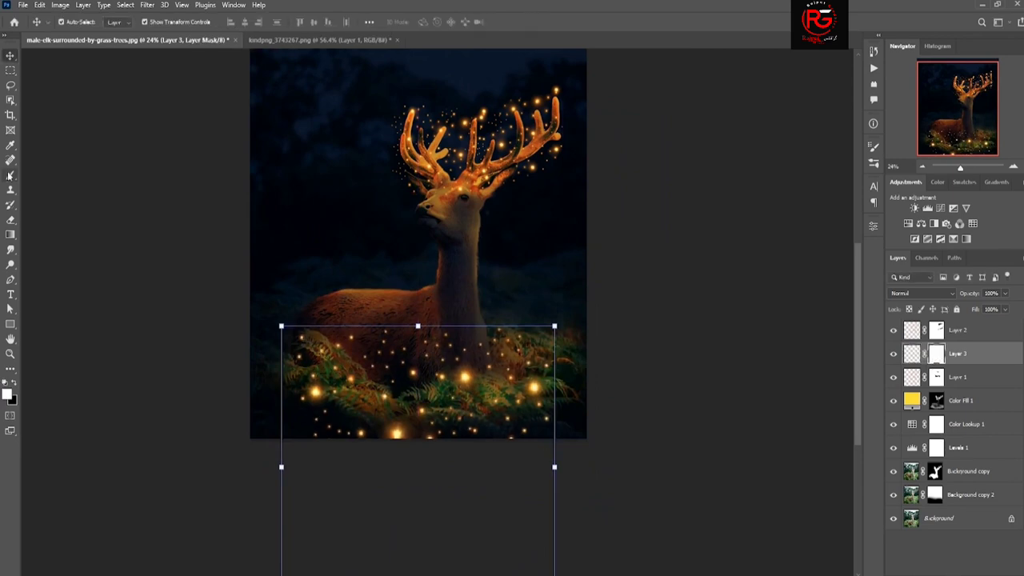
pyautogui.press('d')
pyautogui.moveTo(546, 433); pyautogui.dragTo(245, 436)
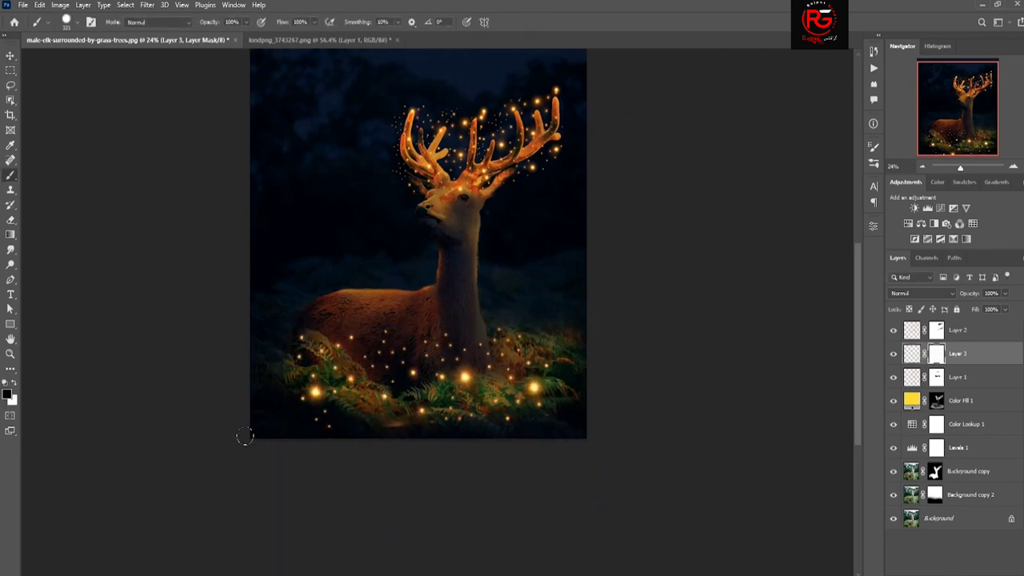
pyautogui.click(373, 426)
# Lower Layer 3's opacity to about 60% to dim the fern sparkles
pyautogui.scroll(1, 512, 426)
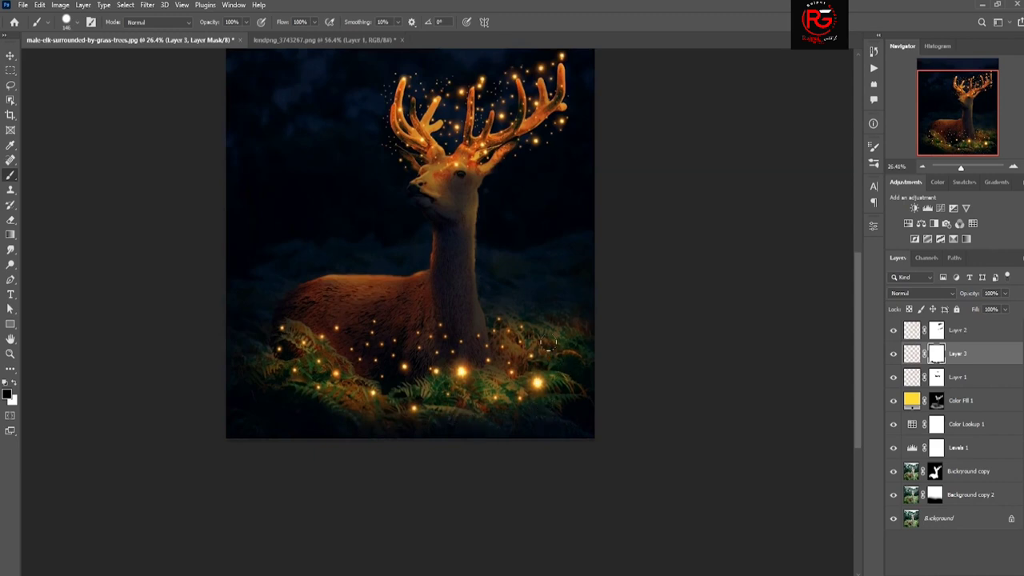
pyautogui.click(912, 352)
pyautogui.moveTo(969, 294); pyautogui.dragTo(966, 294)
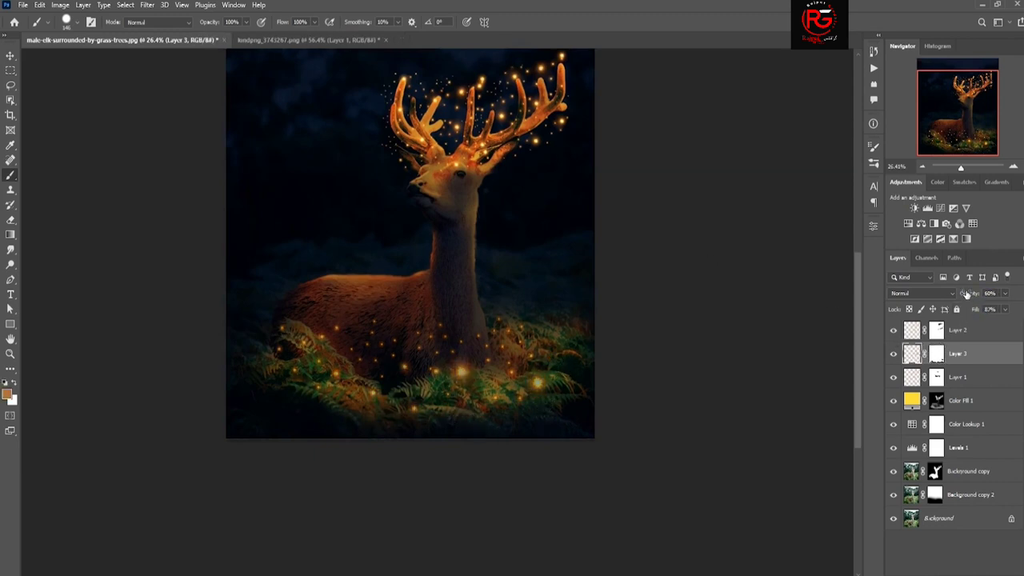
pyautogui.scroll(-1, 700, 322)
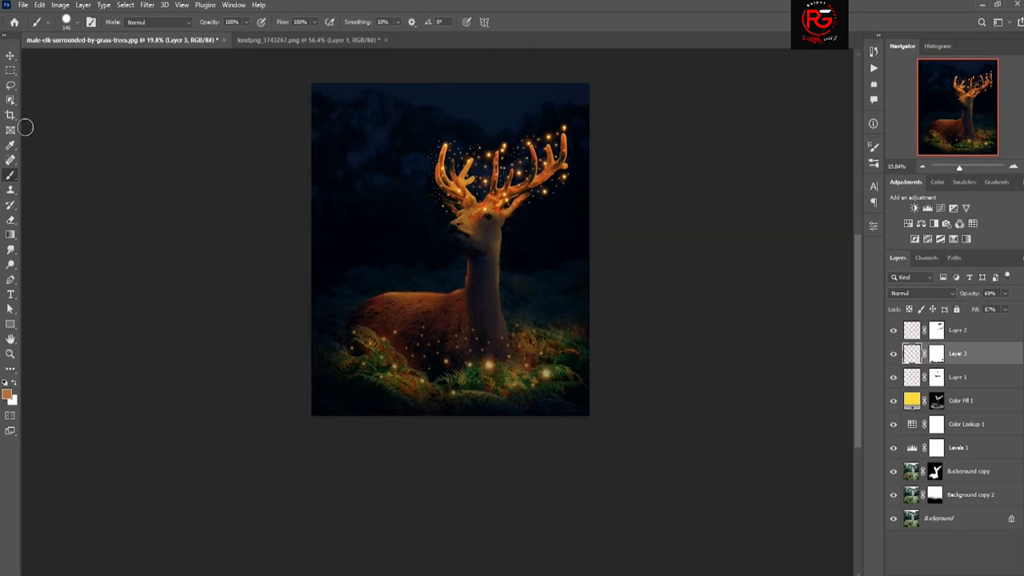
pyautogui.click(11, 56)
pyautogui.click(766, 234)
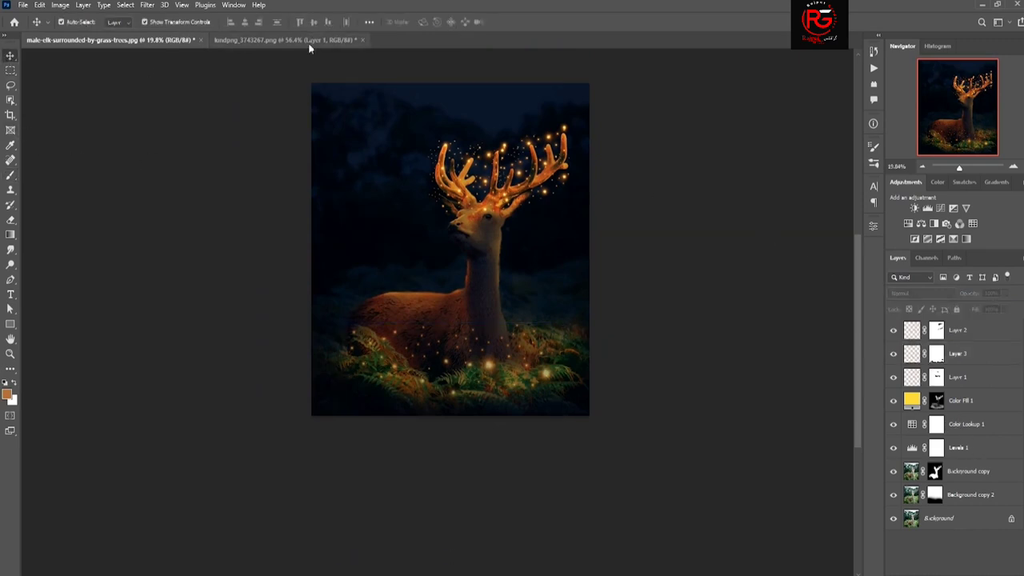
# Add the particles as Layer 4 below Background copy, scaled to about 93%
pyautogui.click(287, 39)
pyautogui.moveTo(491, 258)
pyautogui.mouseDown()
pyautogui.moveTo(476, 338)
pyautogui.moveTo(564, 312)
pyautogui.mouseUp()
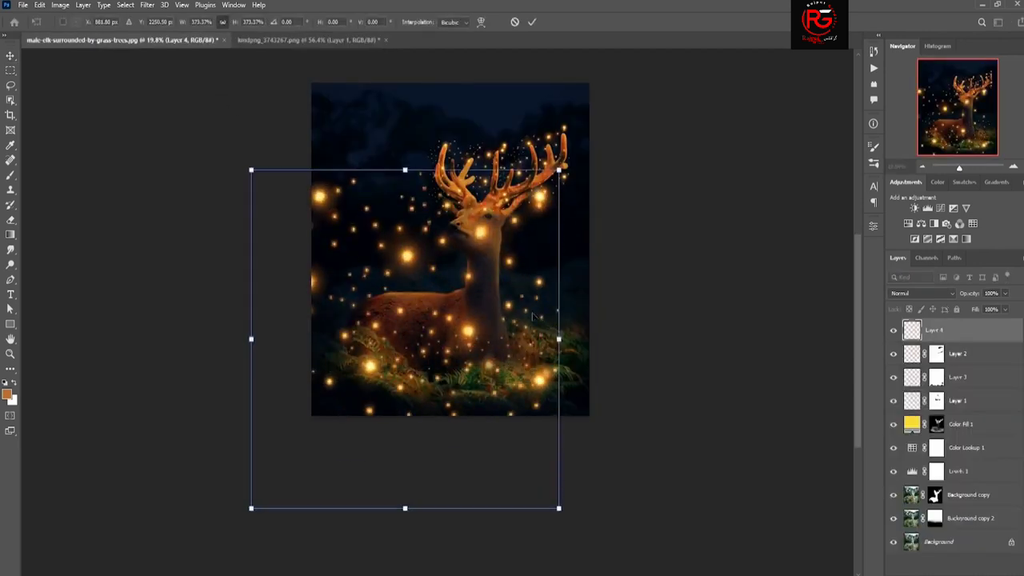
pyautogui.click(532, 24)
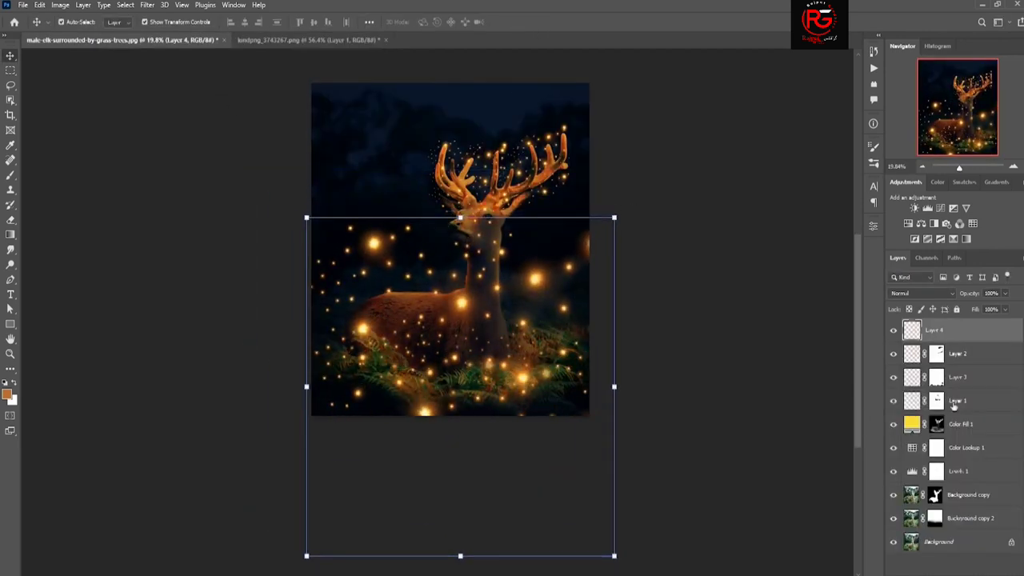
pyautogui.moveTo(932, 330); pyautogui.dragTo(971, 505)
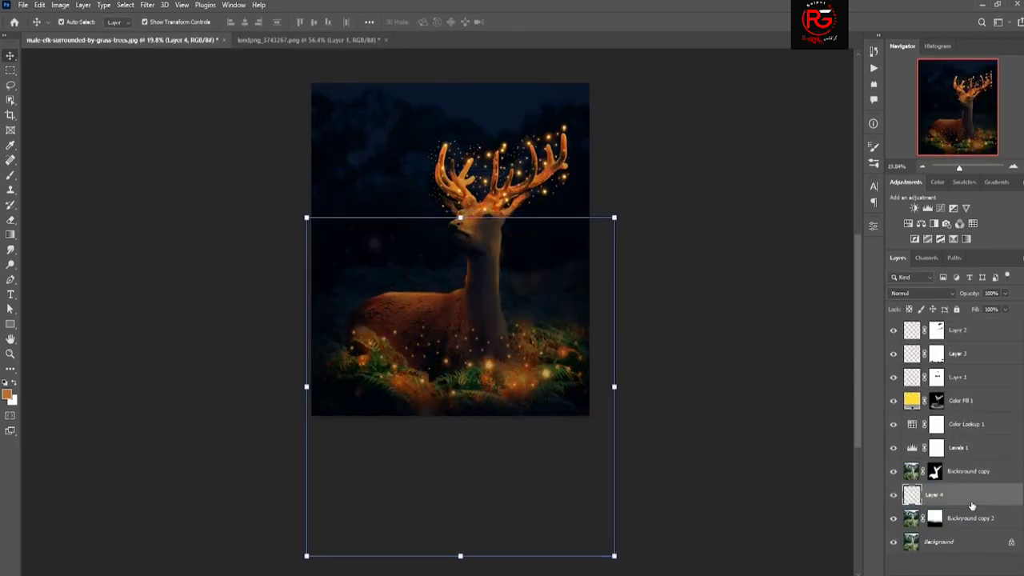
pyautogui.moveTo(460, 555); pyautogui.dragTo(469, 521)
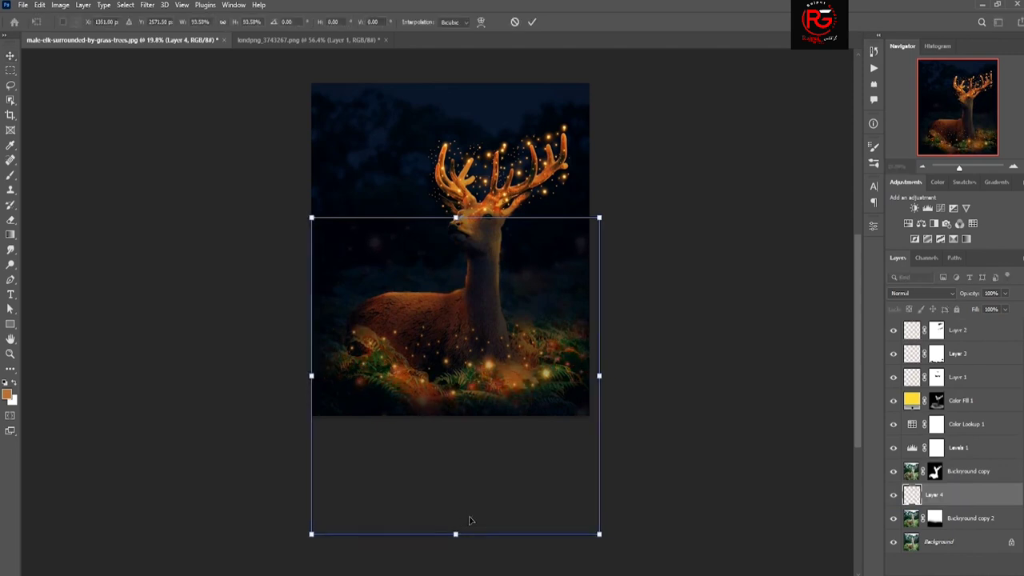
pyautogui.click(532, 21)
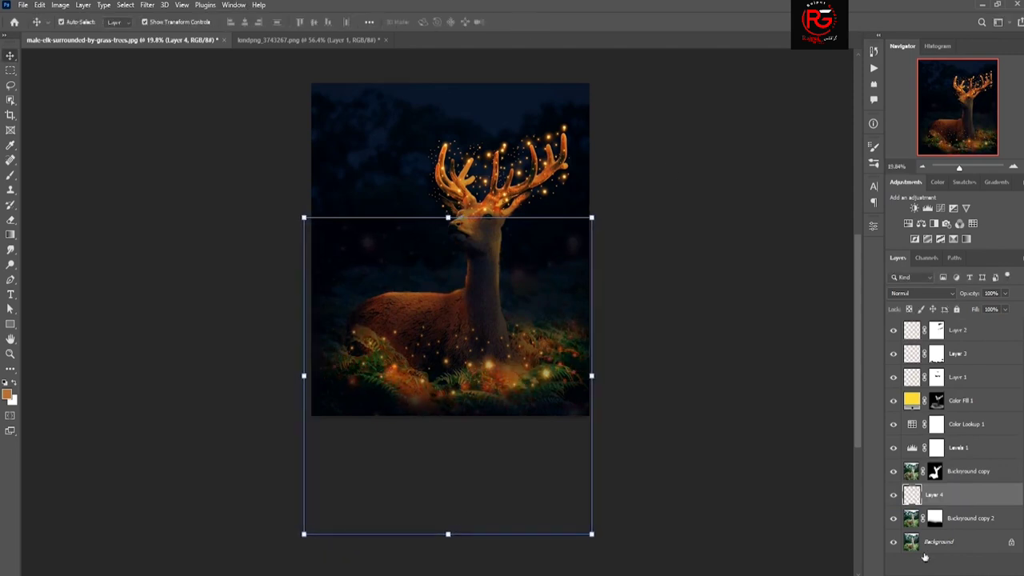
pyautogui.click(925, 558)
# Stamp all visible layers into a new merged Layer 5 at the top
pyautogui.scroll(2, 530, 186)
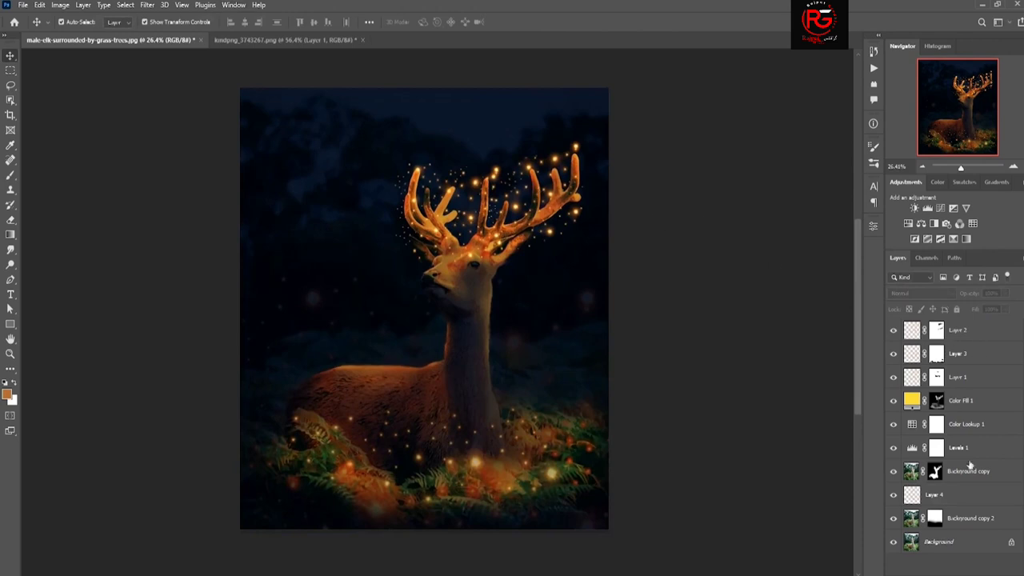
pyautogui.click(960, 495)
pyautogui.scroll(-1, 503, 300)
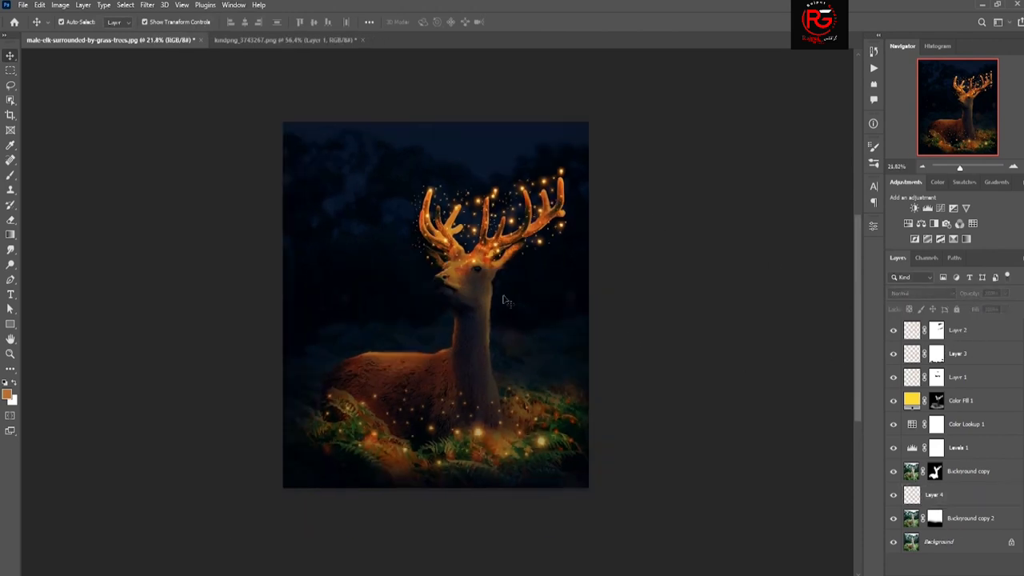
pyautogui.scroll(1, 584, 358)
pyautogui.click(967, 339)
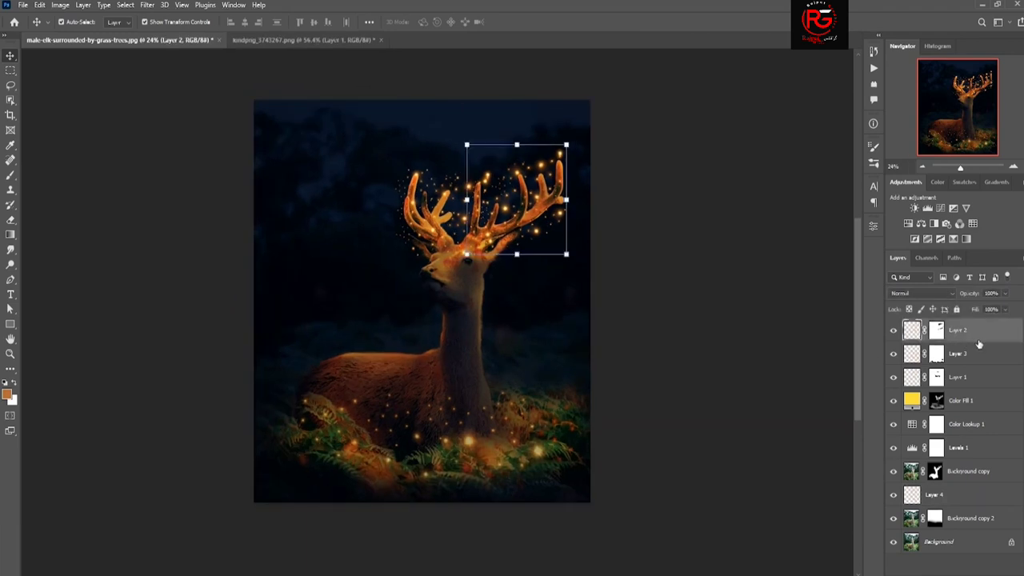
pyautogui.hotkey('ctrl', 'shift', 'alt', 'e')
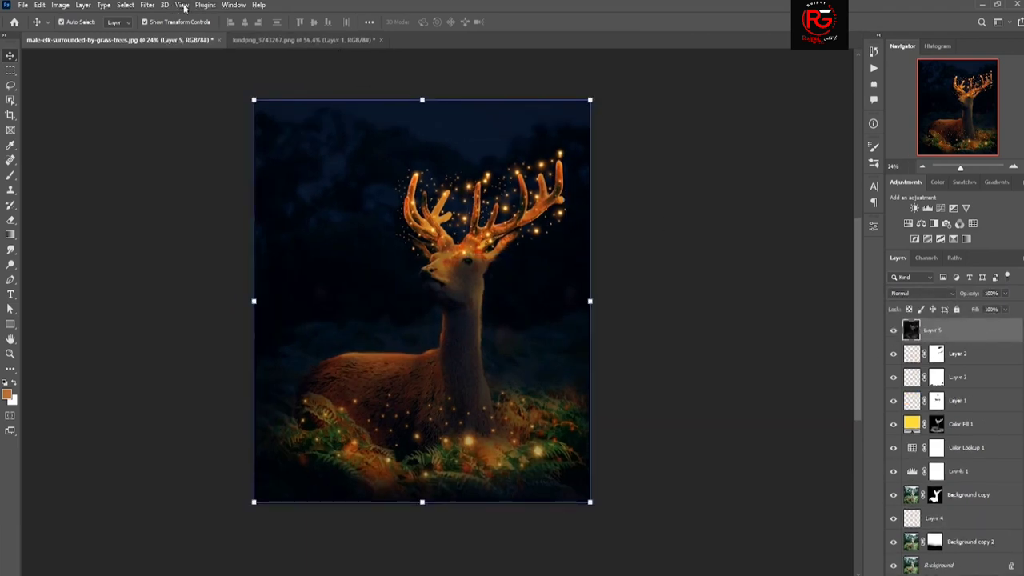
# In the Camera Raw Filter, adjust Temperature, deepen Blacks, and lower Dehaze to -39
pyautogui.click(152, 6)
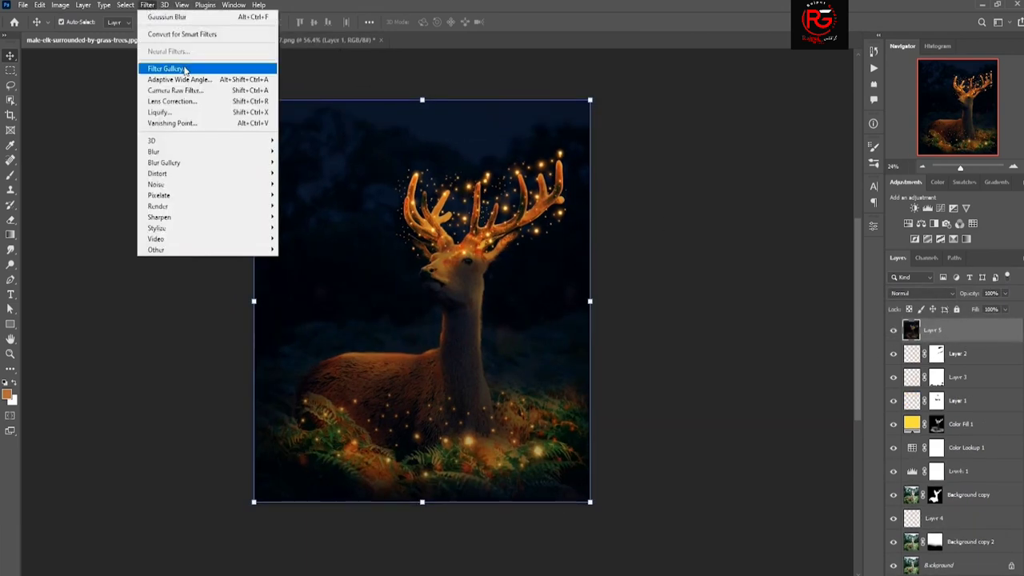
pyautogui.click(205, 89)
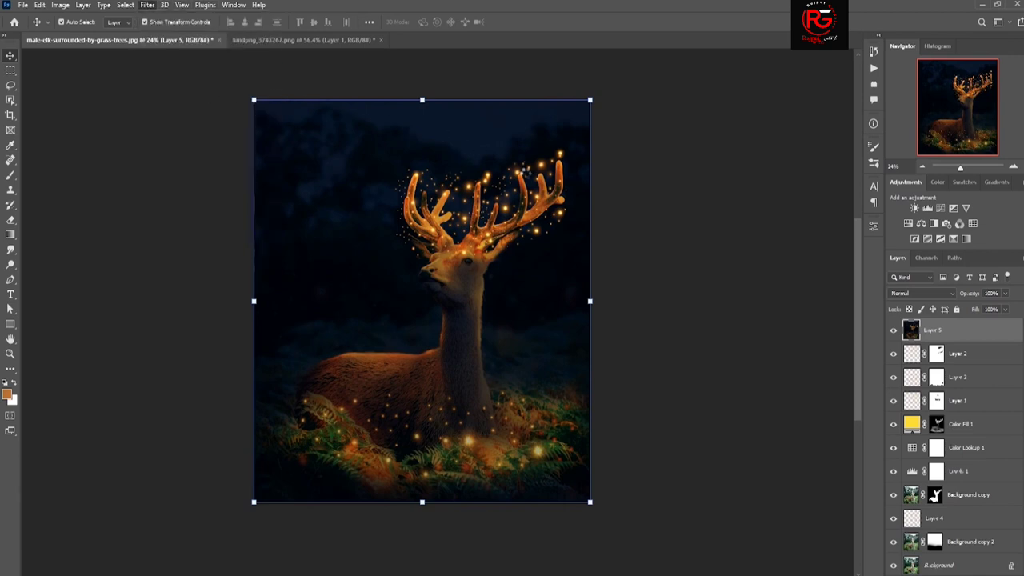
pyautogui.click(782, 176)
pyautogui.moveTo(827, 220)
pyautogui.mouseDown()
pyautogui.moveTo(838, 240)
pyautogui.moveTo(835, 302)
pyautogui.mouseUp()
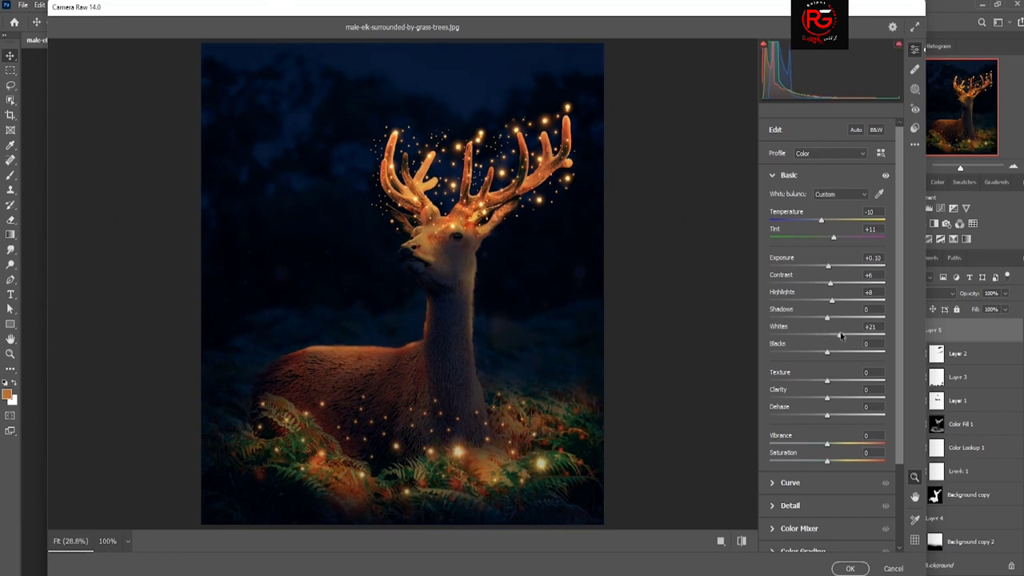
pyautogui.moveTo(829, 353); pyautogui.dragTo(824, 352)
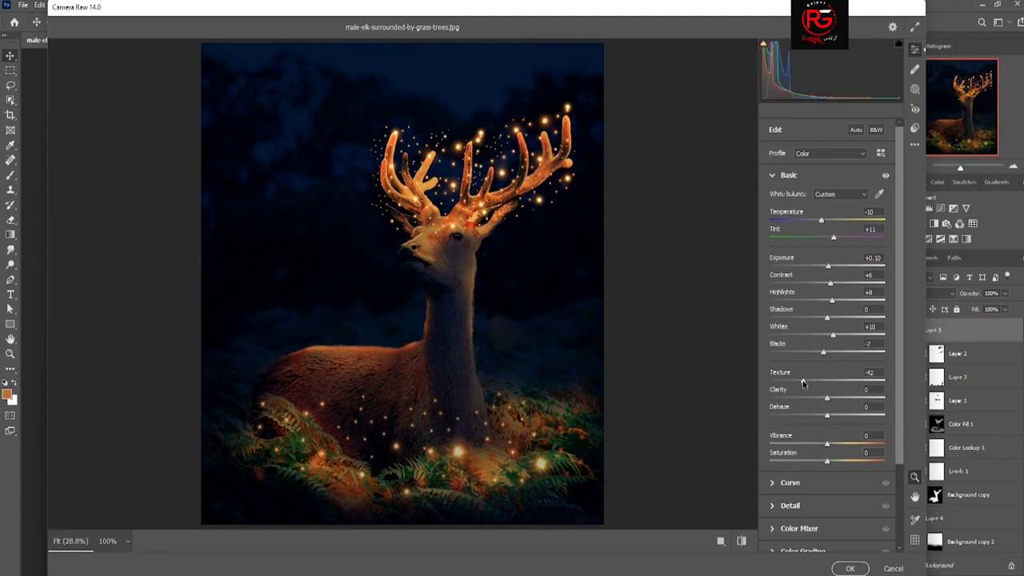
pyautogui.moveTo(827, 415)
pyautogui.mouseDown()
pyautogui.moveTo(795, 415)
pyautogui.moveTo(825, 445)
pyautogui.mouseUp()
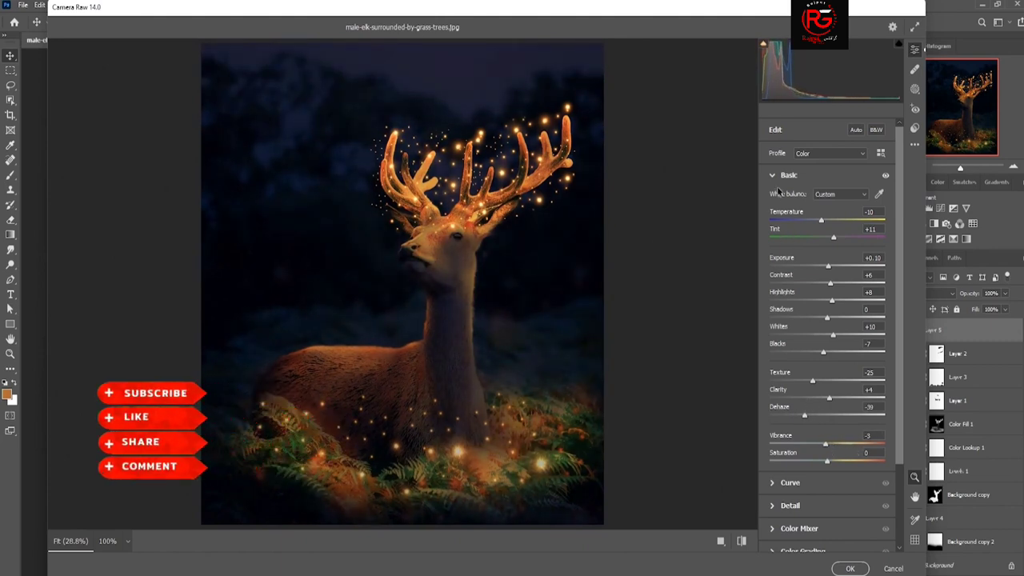
# Raise the Tone Curve's Darks to +21
pyautogui.click(788, 175)
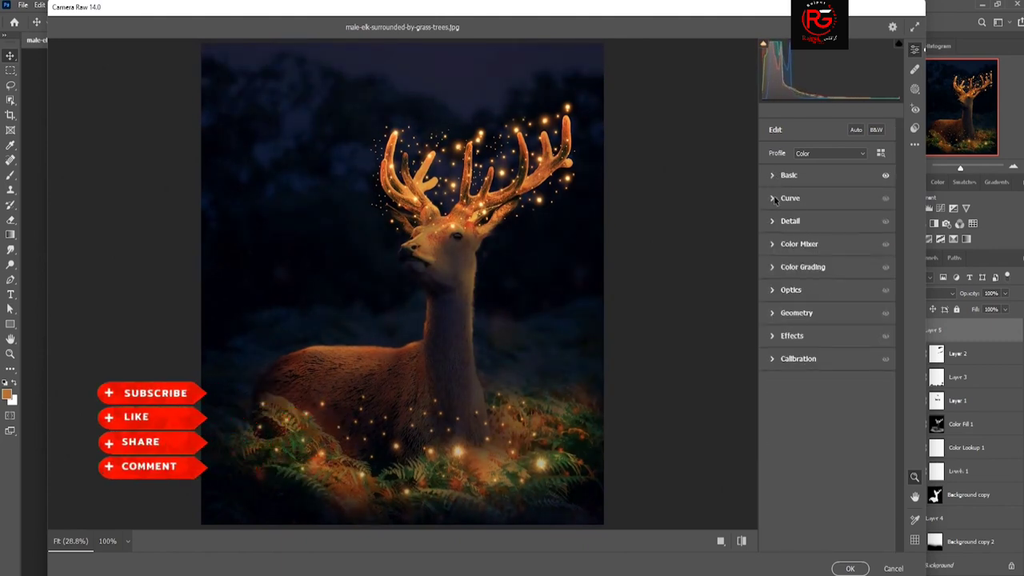
pyautogui.click(789, 197)
pyautogui.moveTo(827, 424)
pyautogui.mouseDown()
pyautogui.moveTo(799, 425)
pyautogui.moveTo(839, 425)
pyautogui.mouseUp()
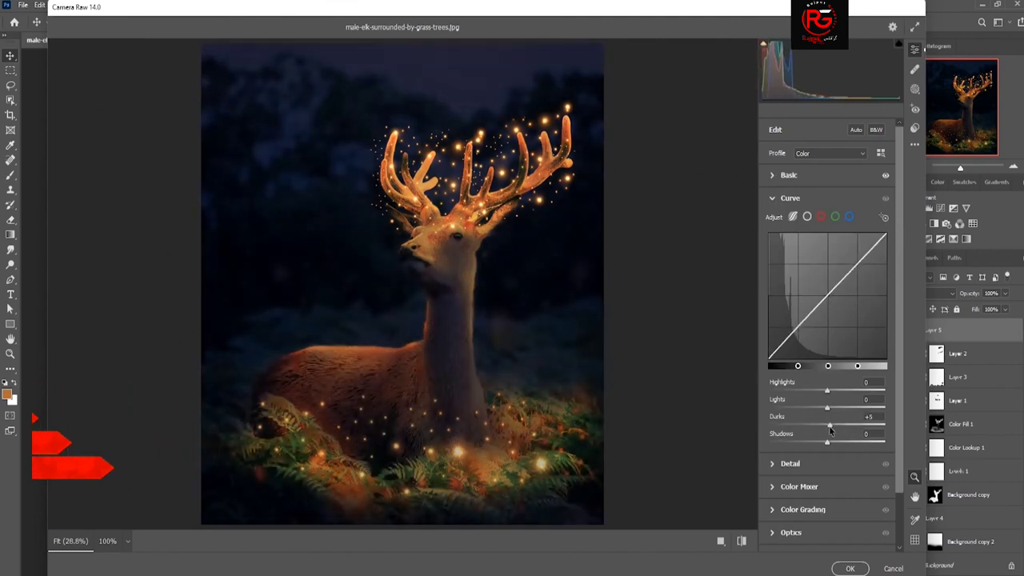
# Apply the Camera Raw grade to merged Layer 5
pyautogui.click(850, 568)
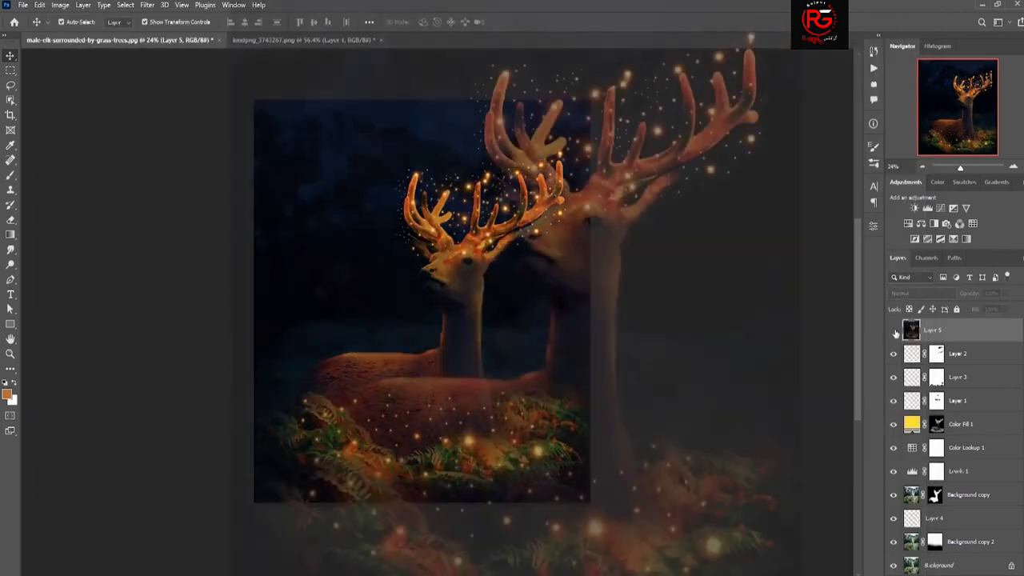